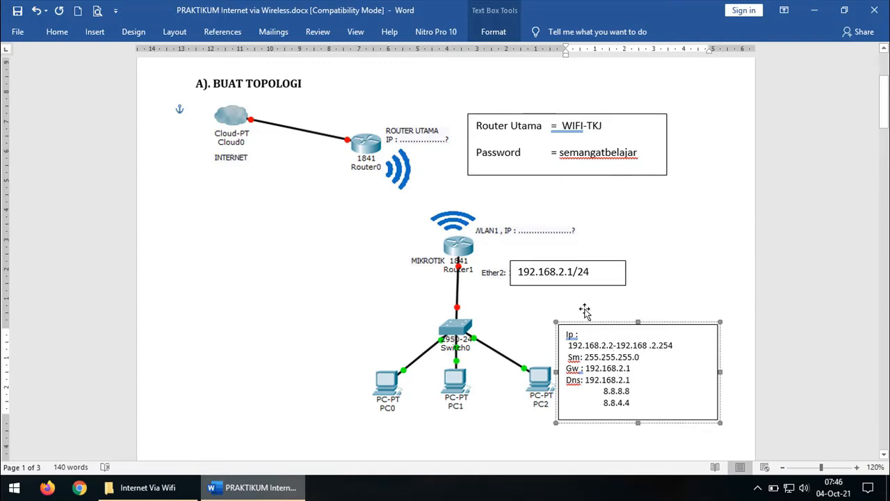
Highlight the ether2 address 192.168.2.1/24 and the Sm: 255.255.255.0 line in the address plan
double_click(571, 272)
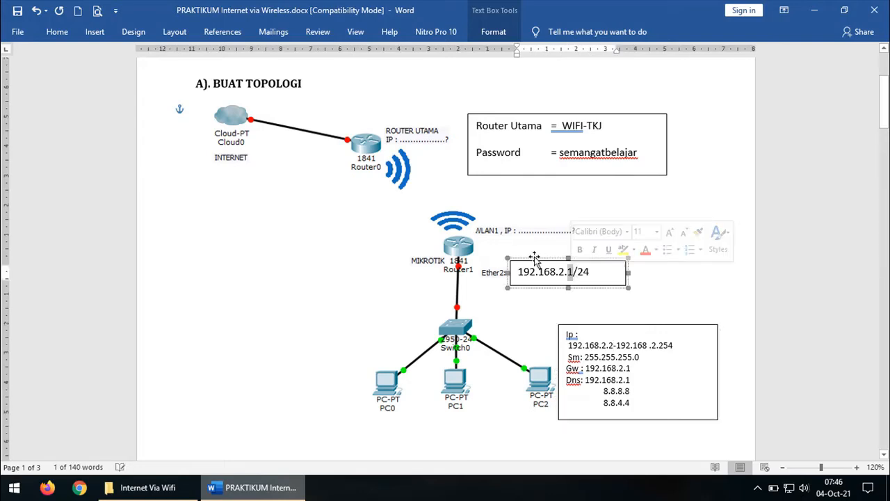
click(624, 336)
drag(568, 356, 644, 357)
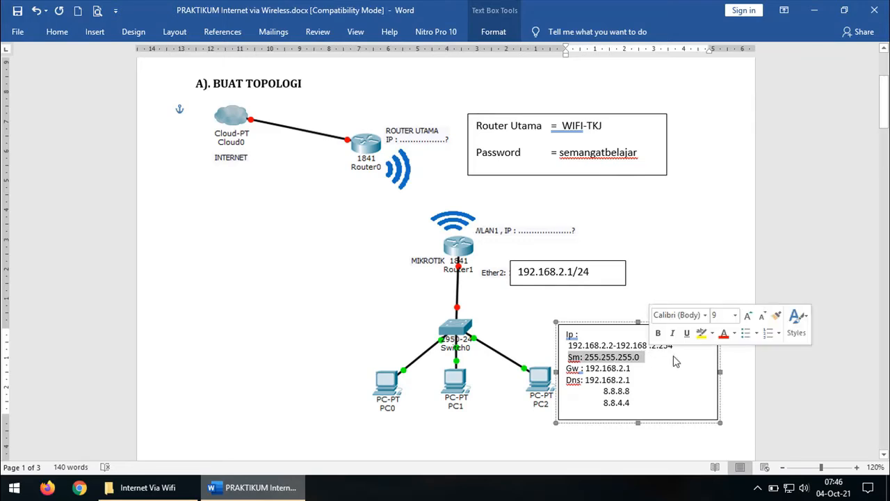
click(783, 365)
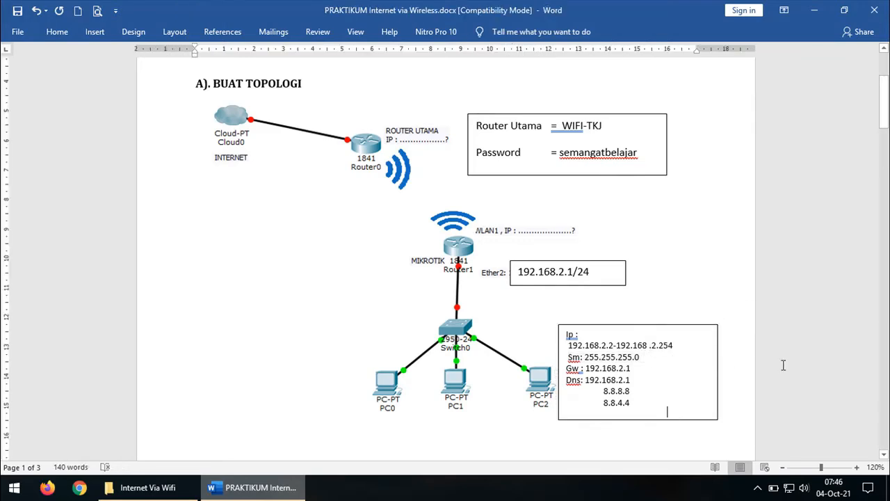
triple_click(651, 357)
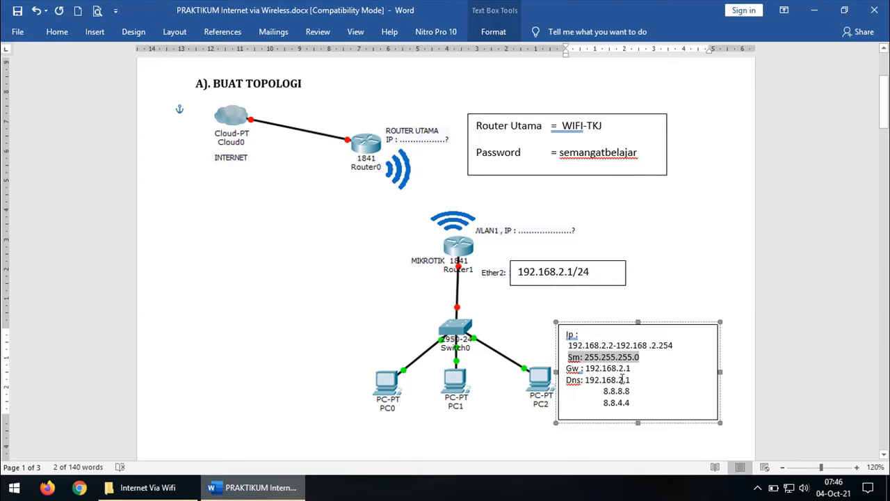
Highlight the Gw: 192.168.2.1 and Dns: 192.168.2.1 lines, then scroll down to section B
drag(567, 368, 643, 367)
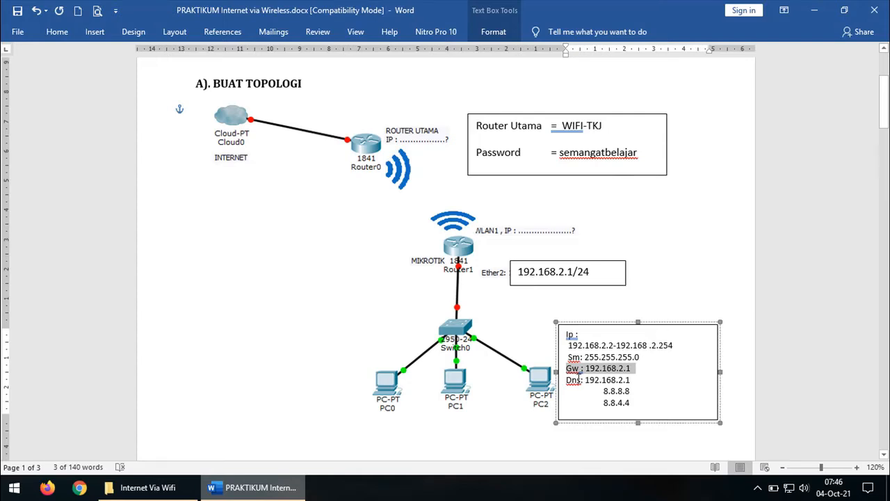
drag(566, 380, 635, 379)
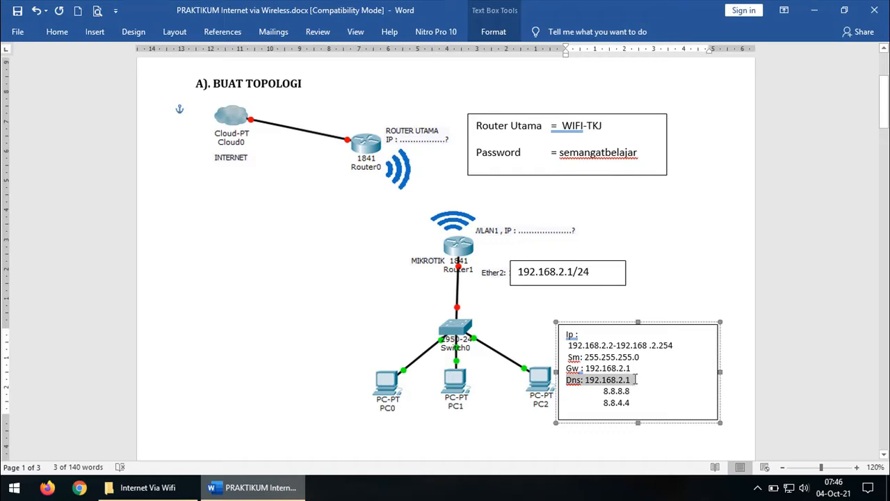
click(667, 411)
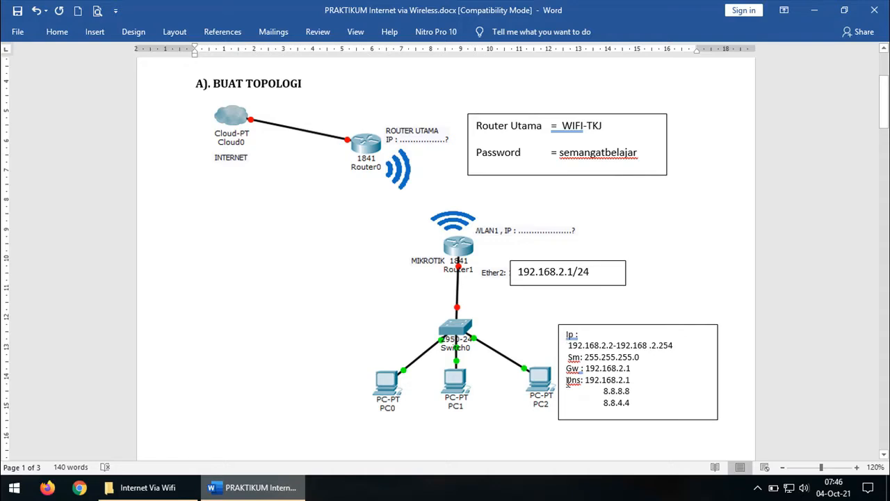
drag(568, 381, 603, 390)
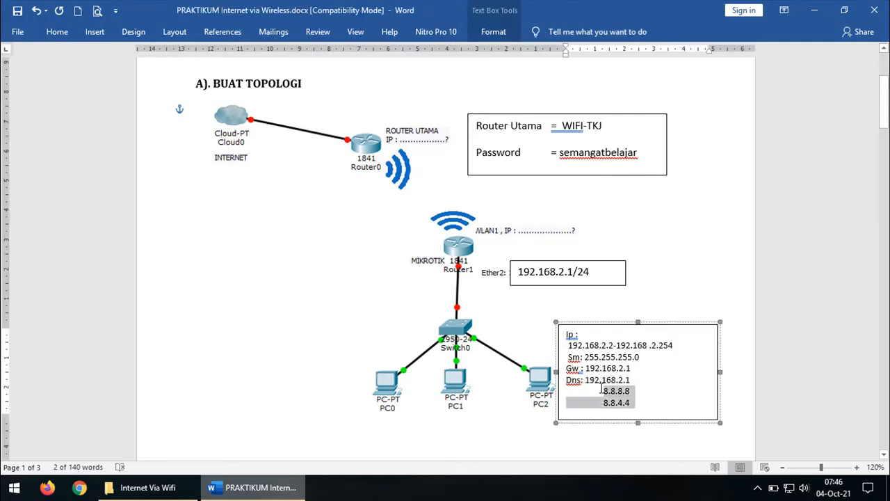
click(799, 356)
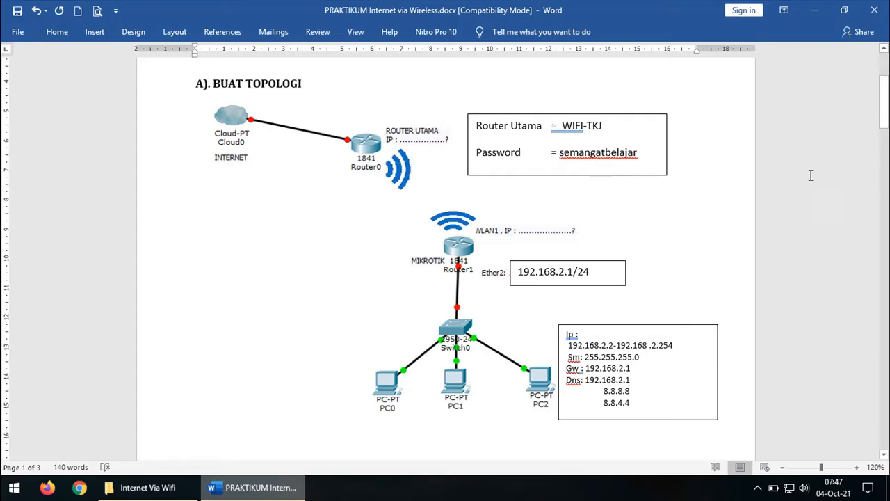
drag(886, 110, 884, 176)
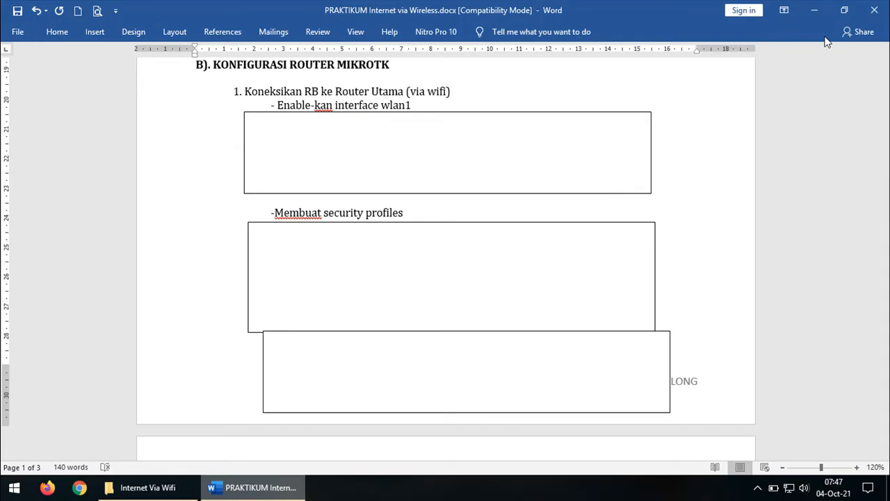
Minimize Word, launch WinBox and connect as admin to the RB951-2n router from Neighbors
click(815, 11)
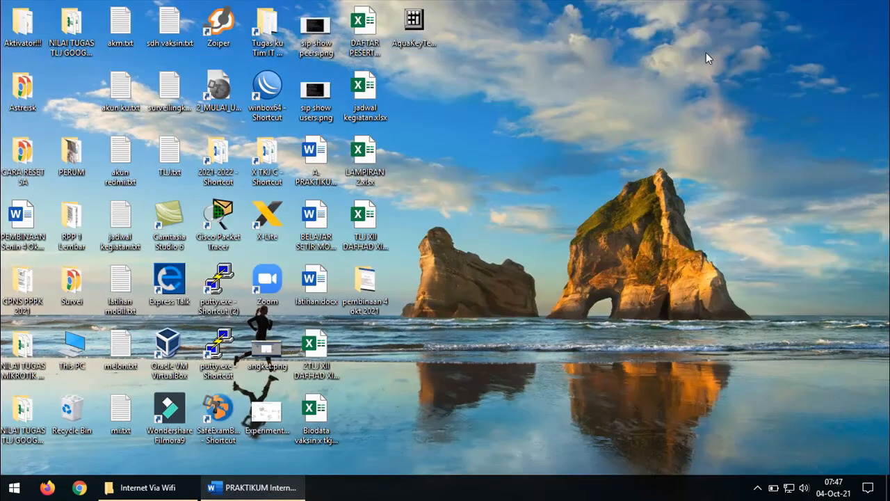
double_click(267, 89)
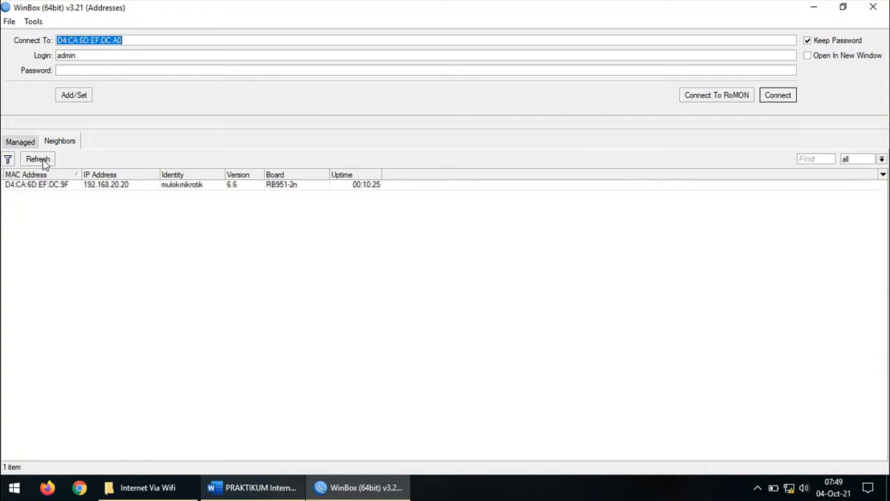
click(43, 161)
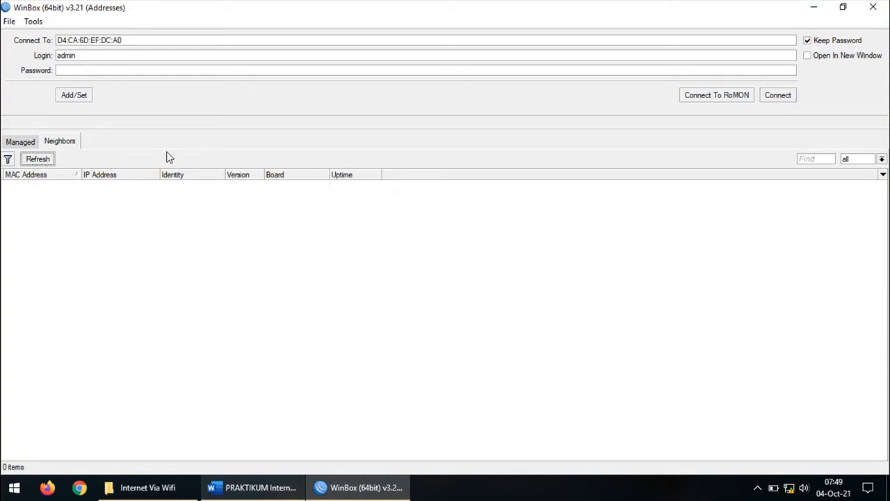
double_click(86, 56)
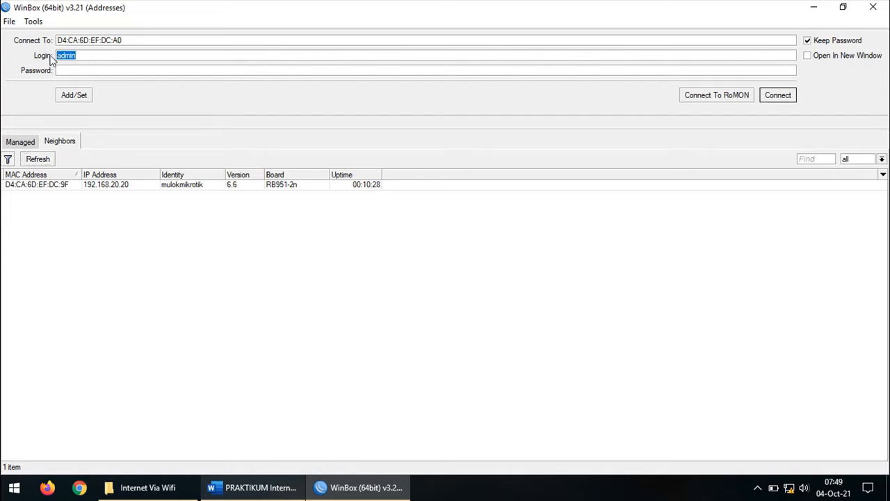
click(64, 69)
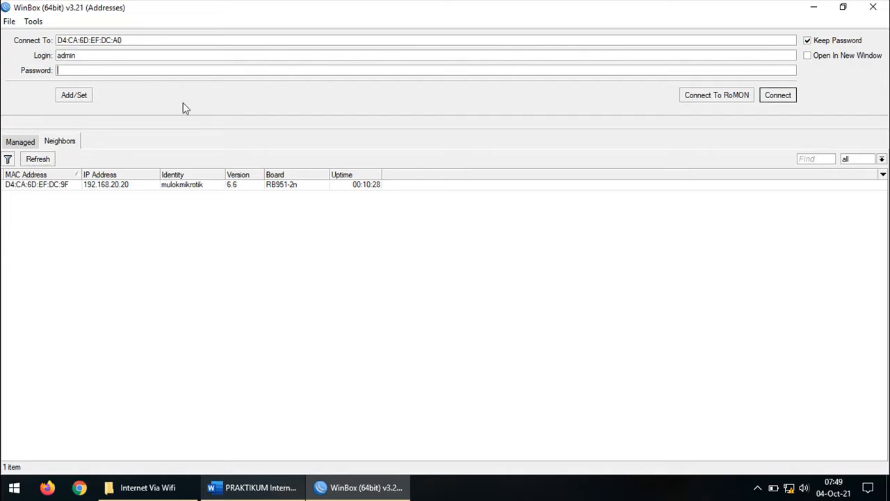
click(64, 142)
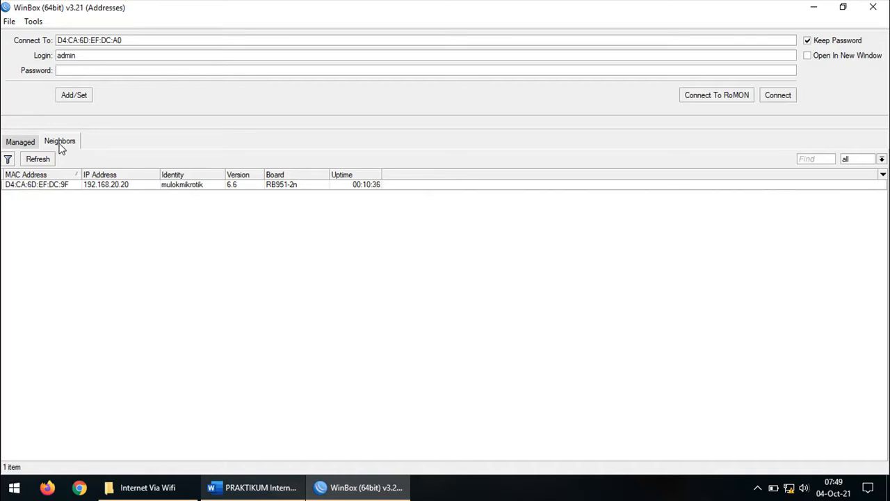
click(39, 160)
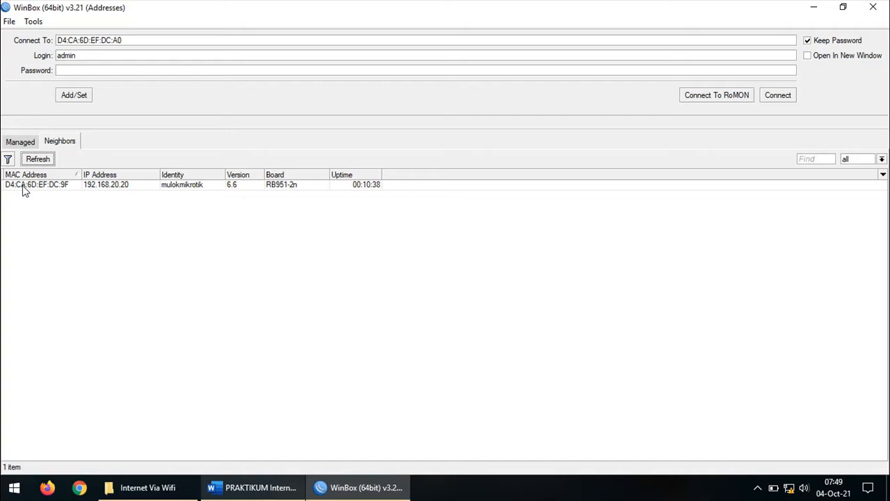
click(12, 186)
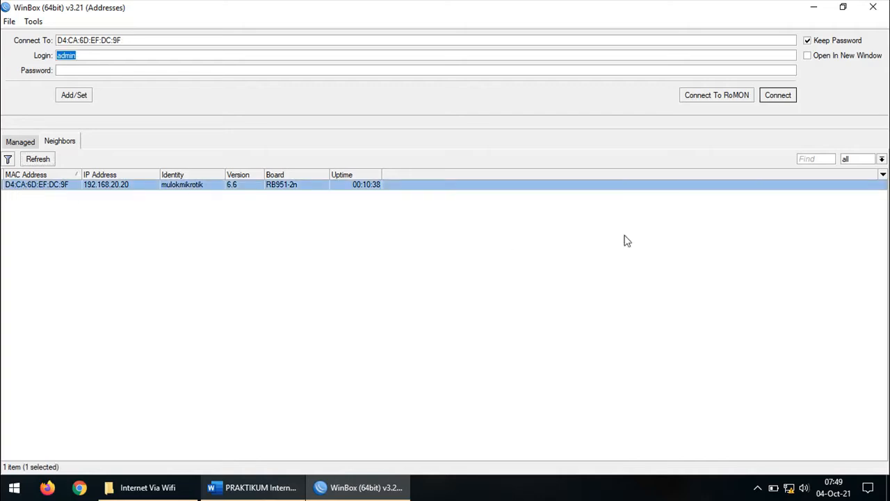
click(777, 95)
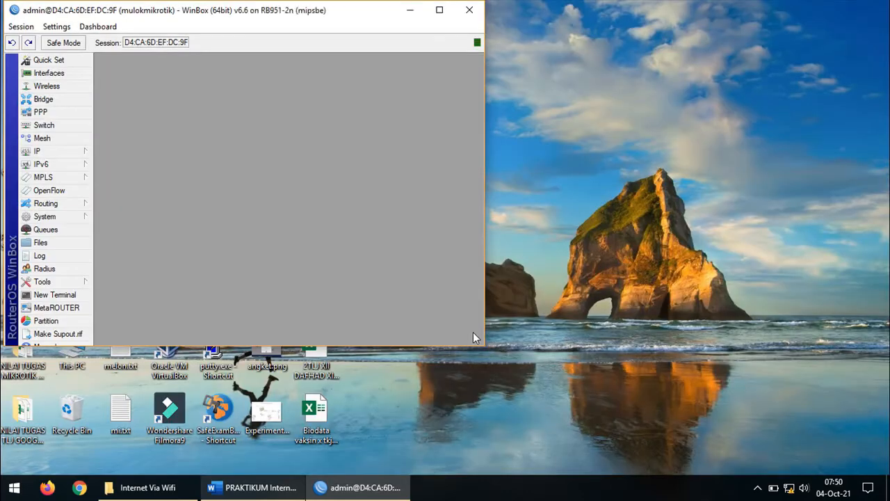
Maximize the session and request System > Reset Configuration with No Default Configuration ticked
click(445, 11)
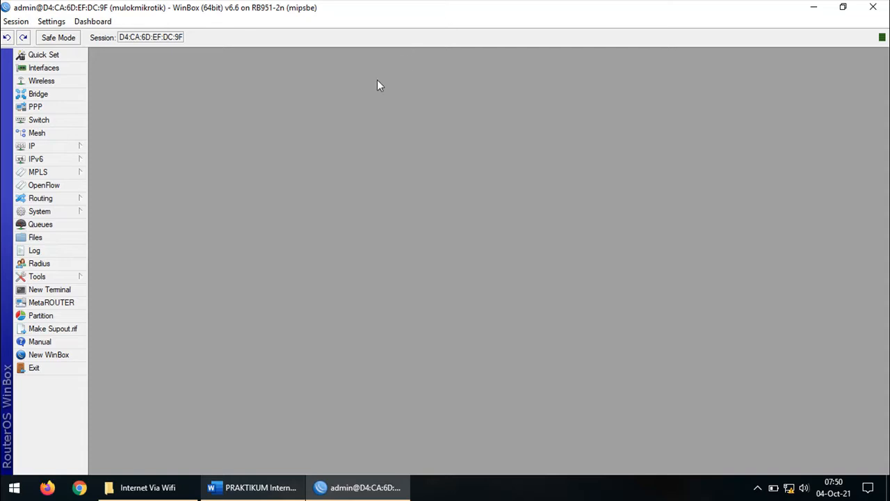
click(80, 216)
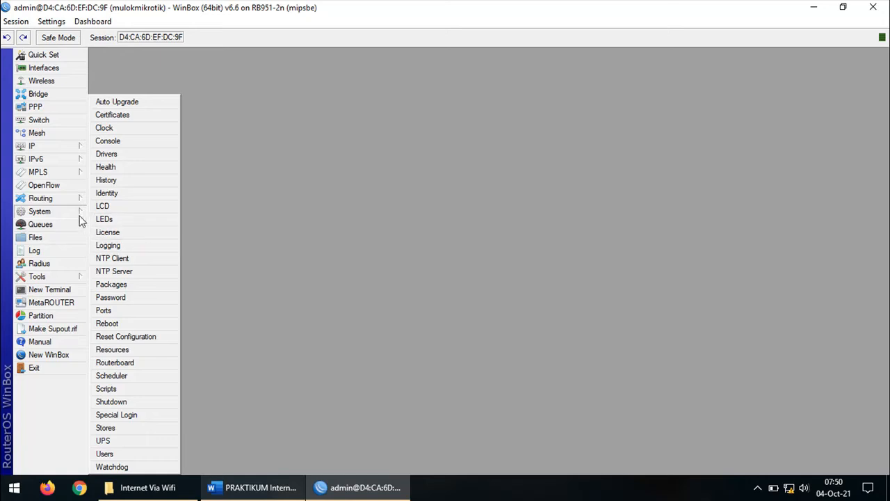
click(137, 337)
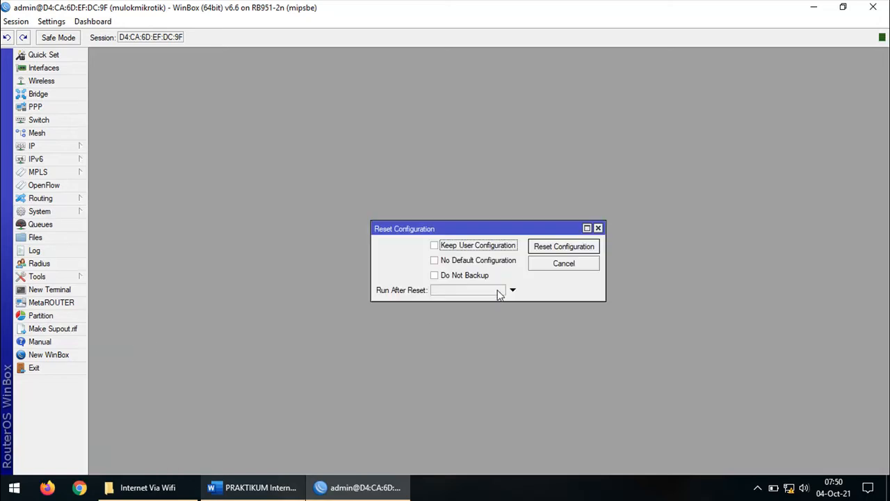
drag(523, 230, 432, 156)
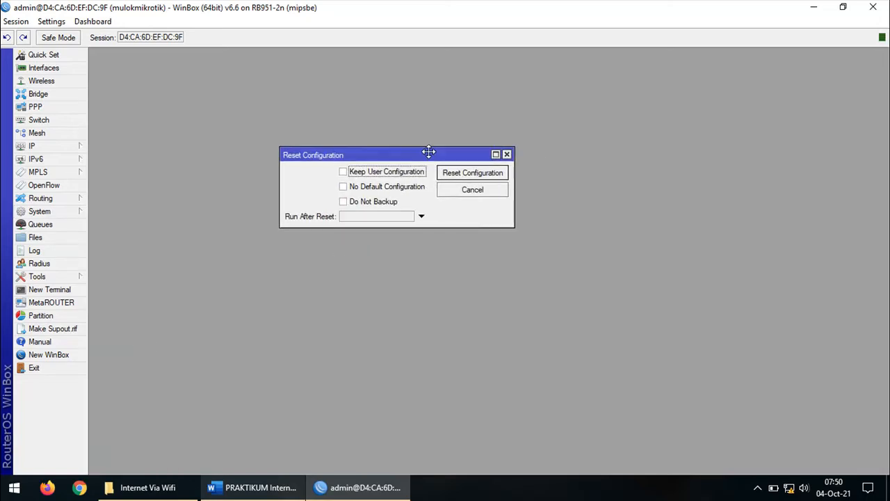
click(401, 187)
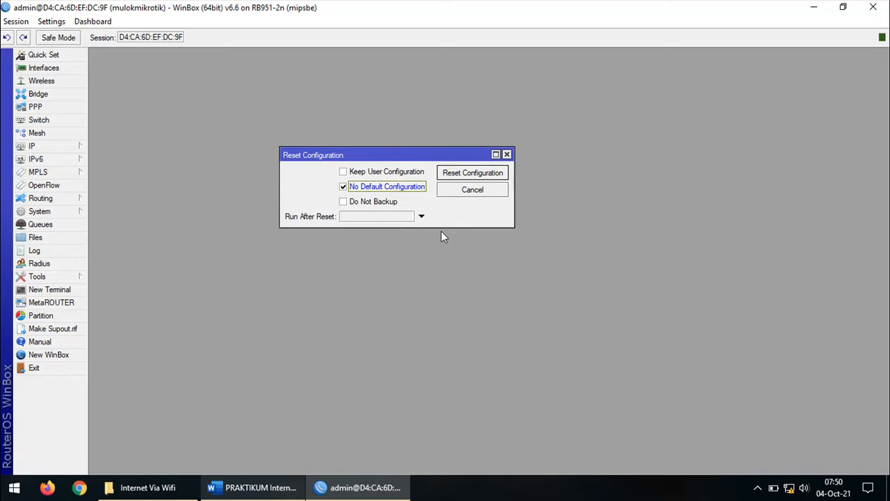
click(479, 178)
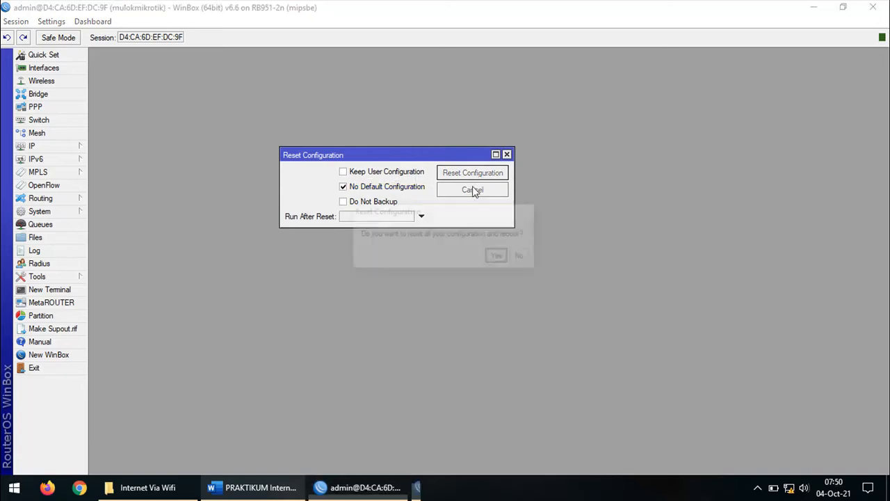
drag(450, 215, 442, 268)
Confirm the reset and reboot, then reconnect to the rebooted MikroTik router from Neighbors
click(487, 312)
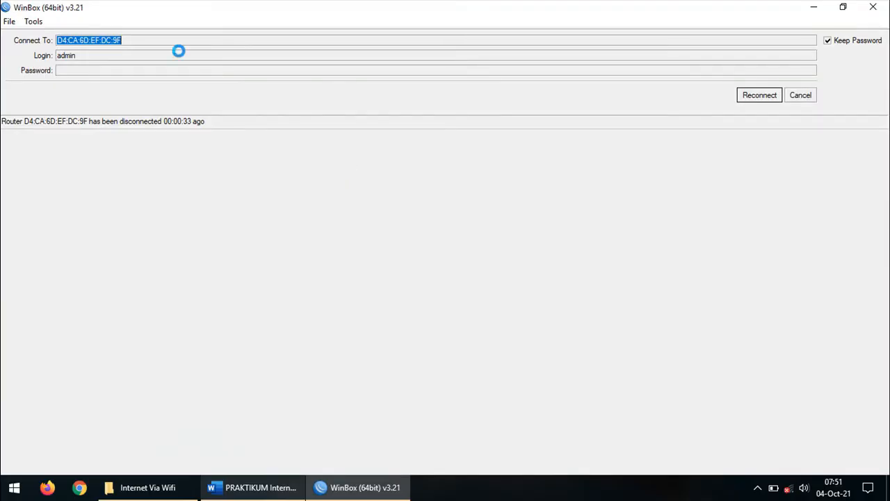
click(802, 97)
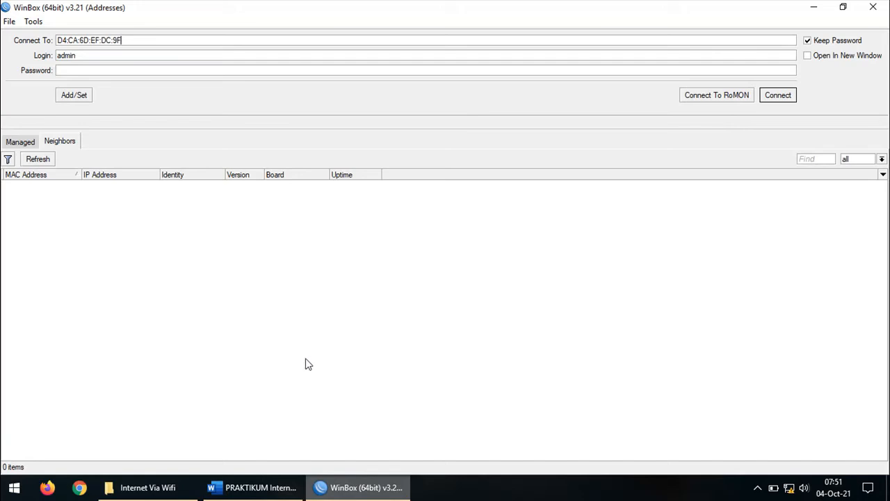
click(50, 161)
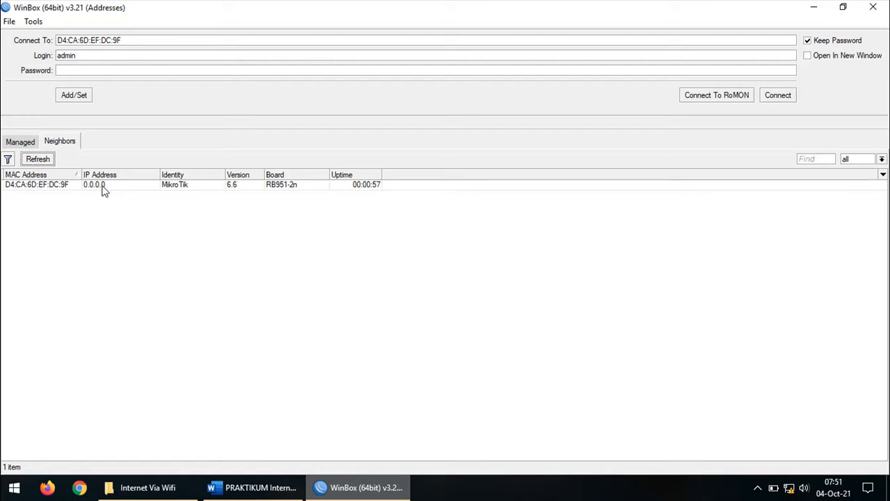
click(174, 190)
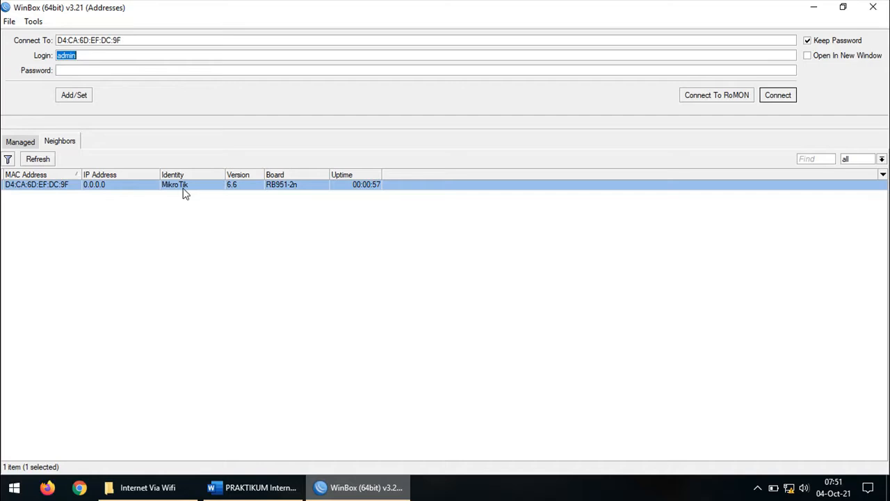
click(23, 190)
click(22, 190)
click(779, 97)
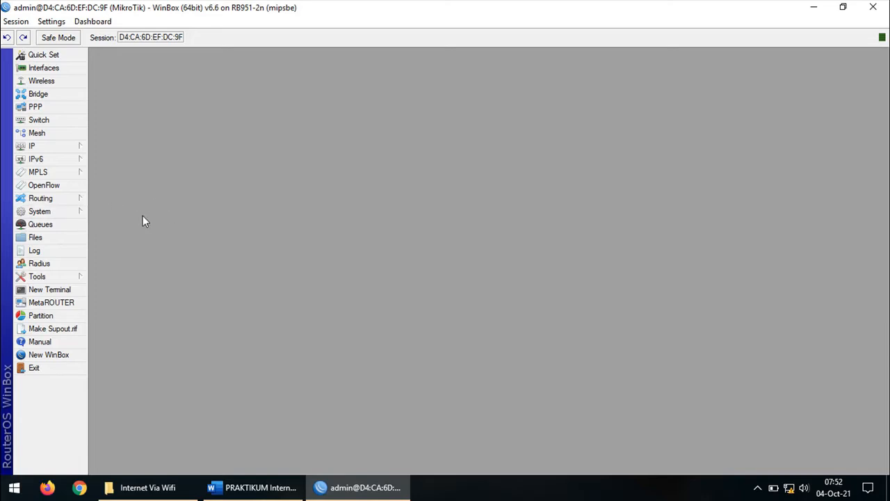
Change the System Identity from MikroTik to mulokmikrotik, then return to the Word worksheet
click(72, 213)
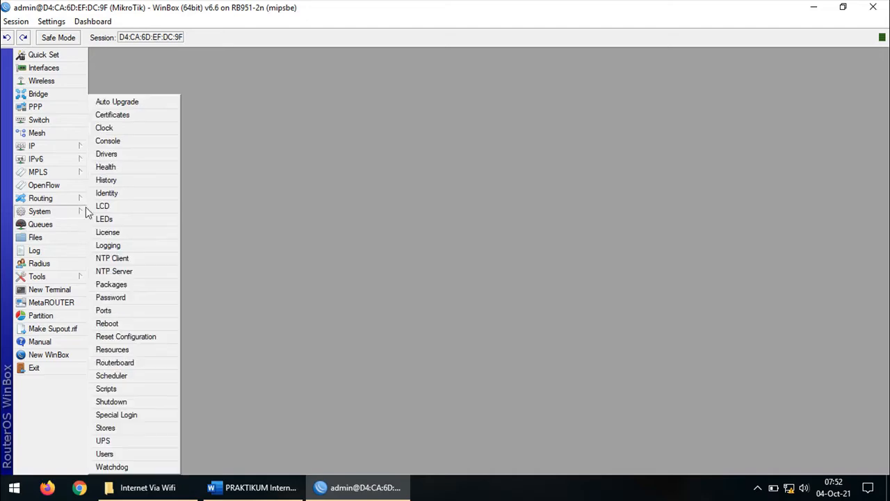
click(126, 197)
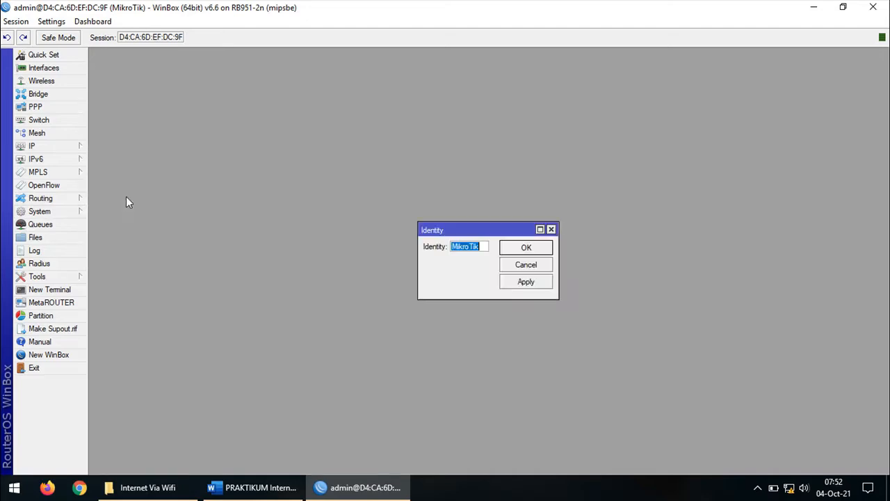
click(486, 248)
key(BackSpace)
key(BackSpace)
key(BackSpace)
key(BackSpace)
key(BackSpace)
key(BackSpace)
key(BackSpace)
text(mu)
text(lokmi)
text(krotik)
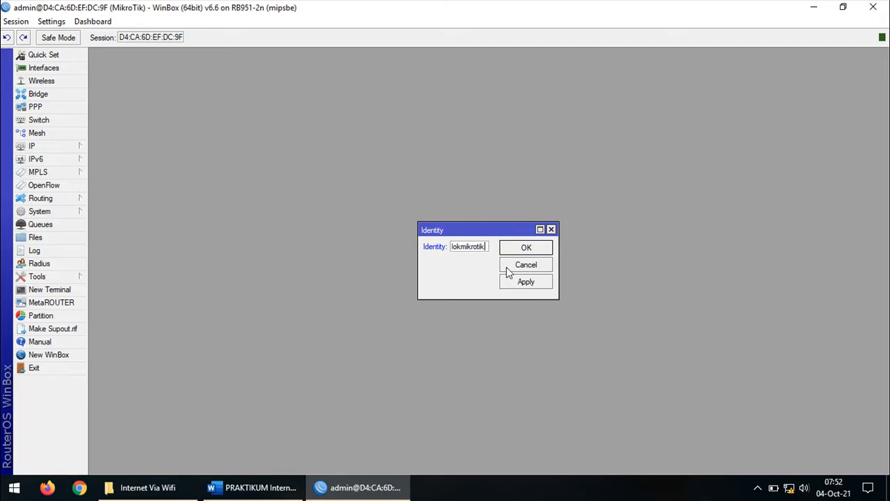
click(514, 285)
click(525, 252)
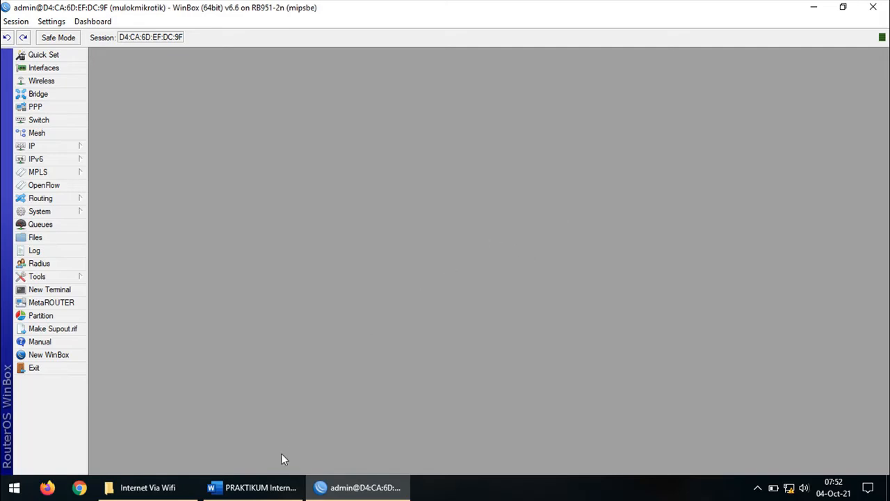
click(272, 485)
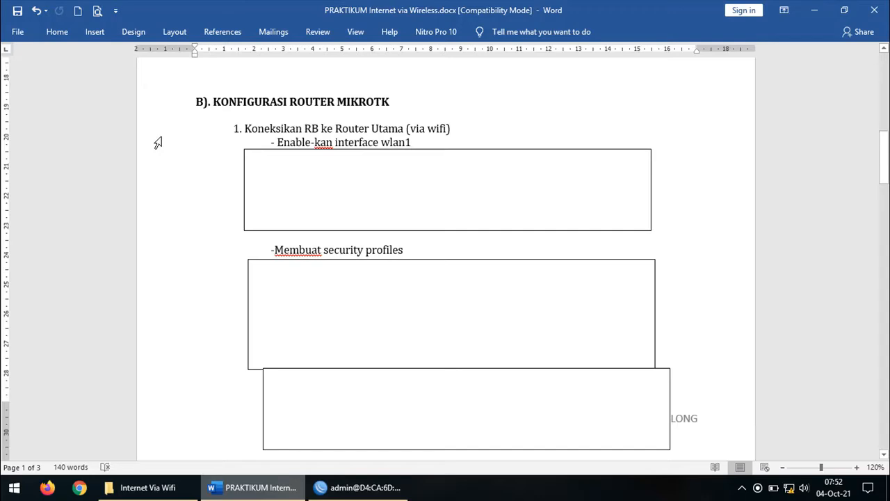
Highlight the worksheet lines on connecting the RB and enabling interface wlan1
click(158, 142)
click(540, 126)
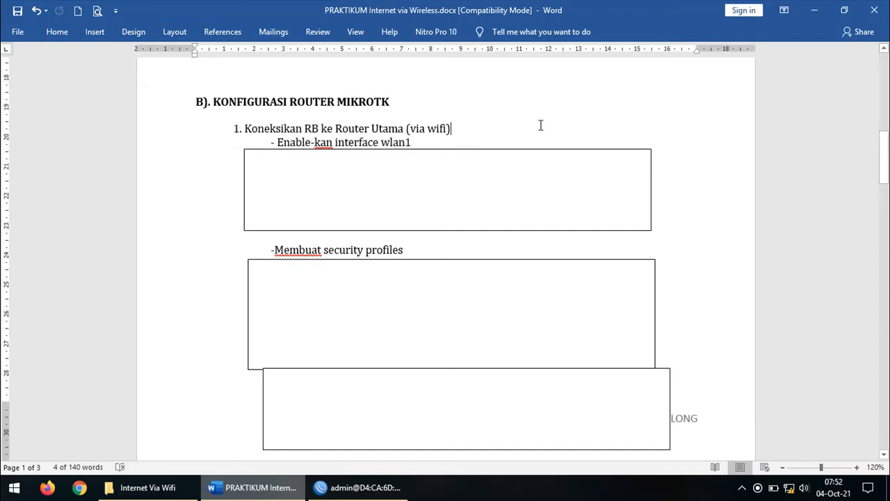
click(176, 126)
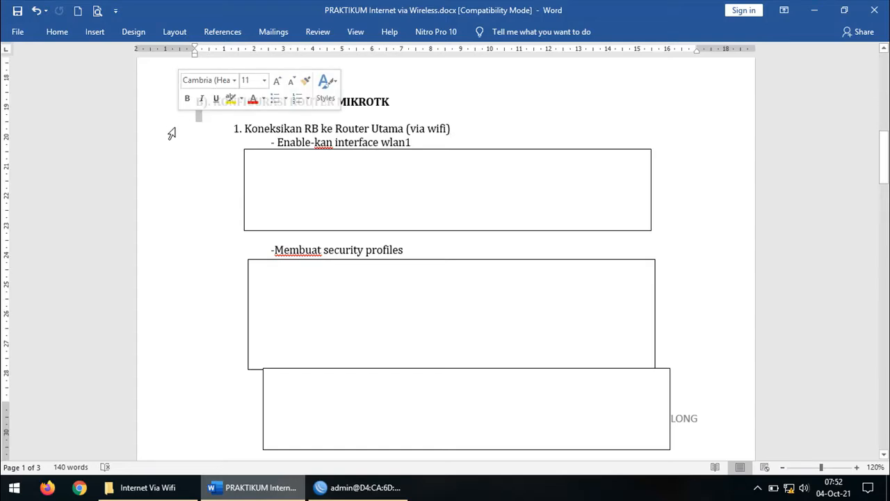
click(169, 132)
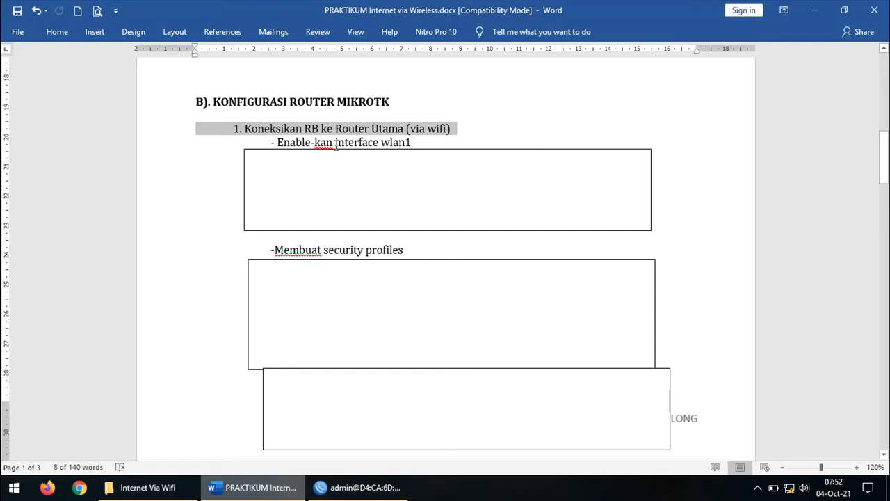
drag(264, 144, 412, 144)
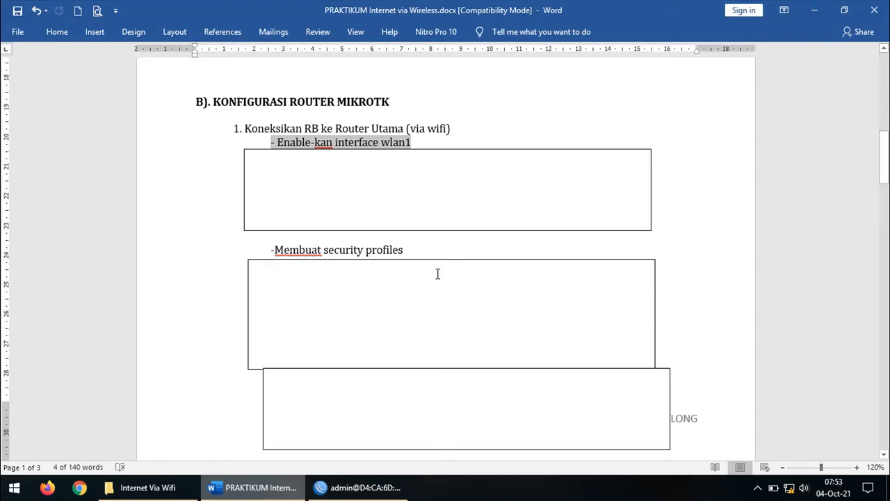
click(362, 487)
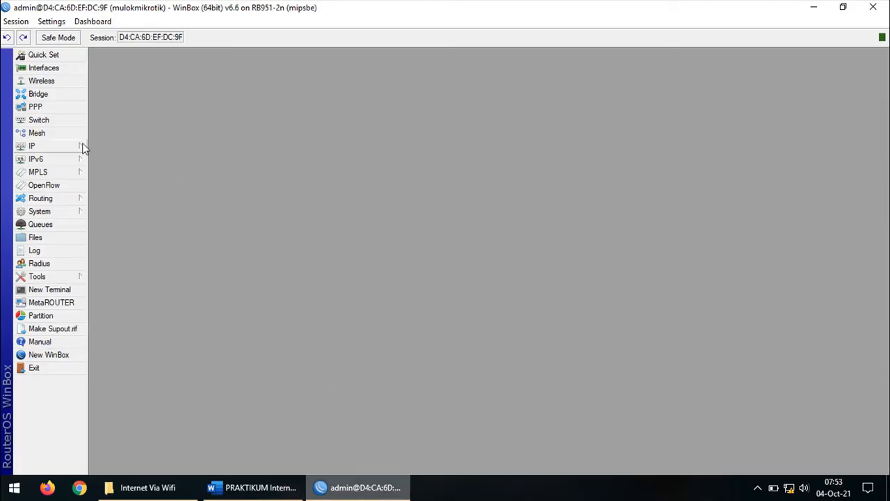
Enable wlan1 in the Interface List, check ether2, and close the list
click(46, 69)
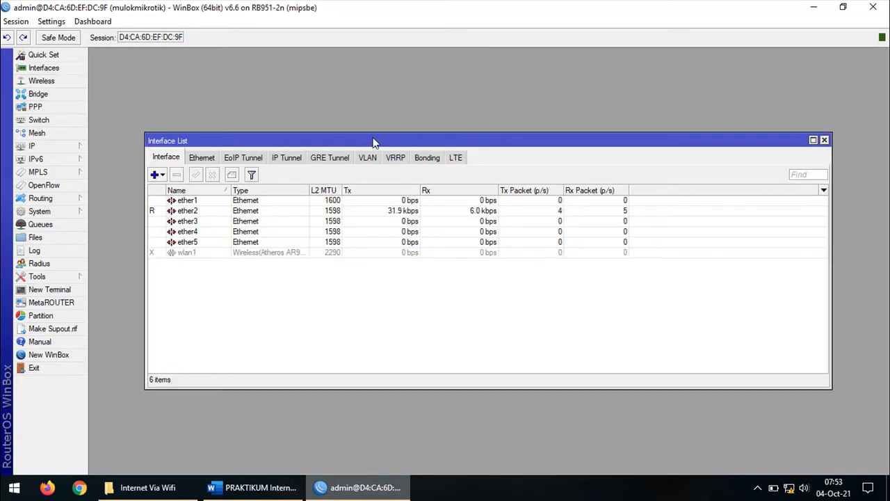
drag(374, 142, 384, 103)
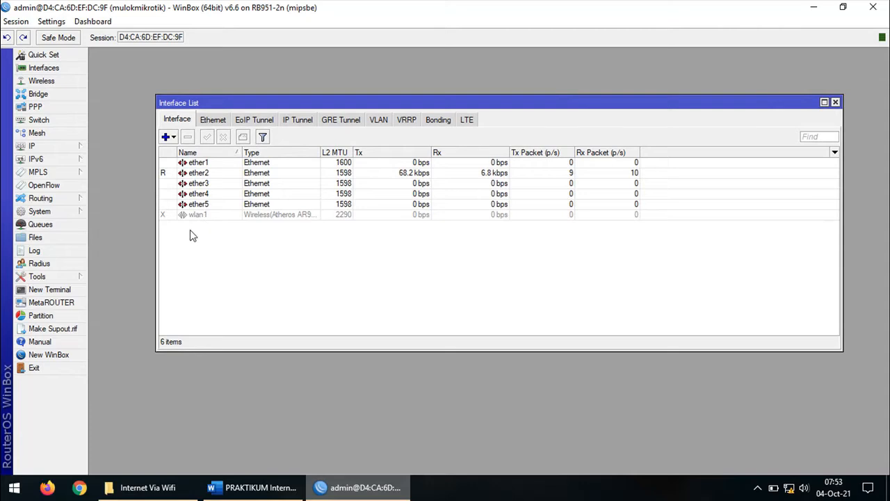
click(171, 217)
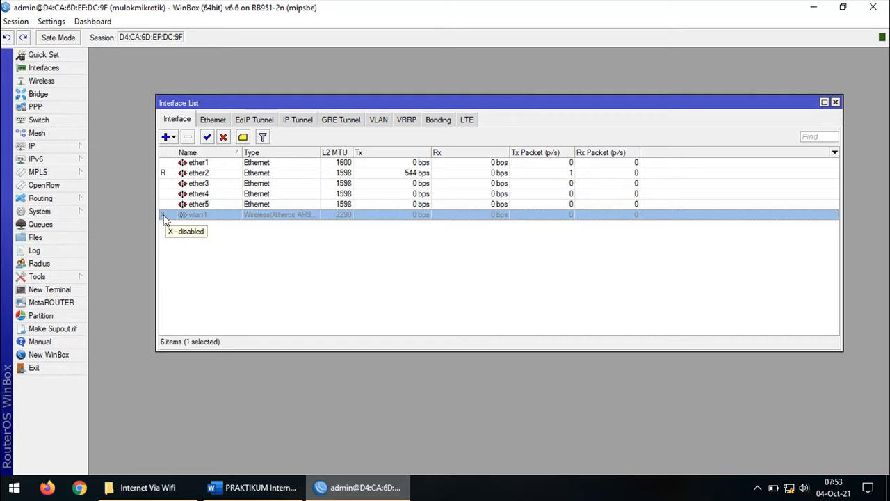
right_click(202, 217)
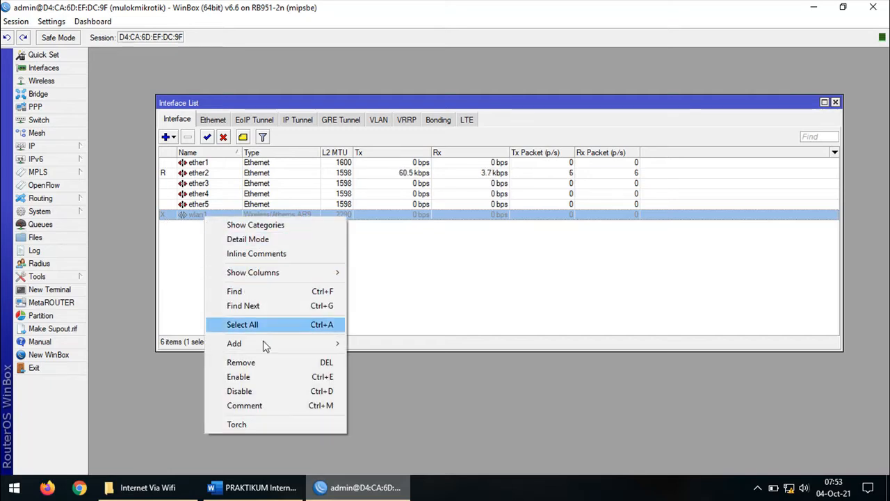
click(253, 379)
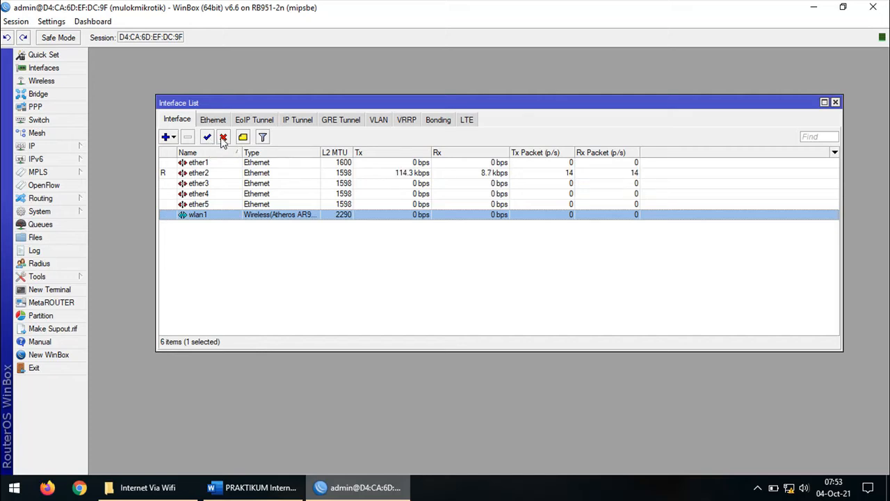
click(223, 137)
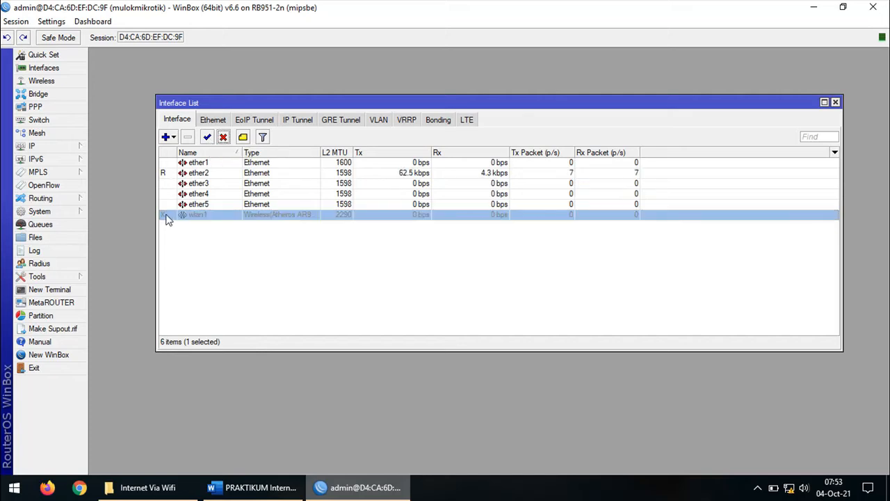
click(206, 137)
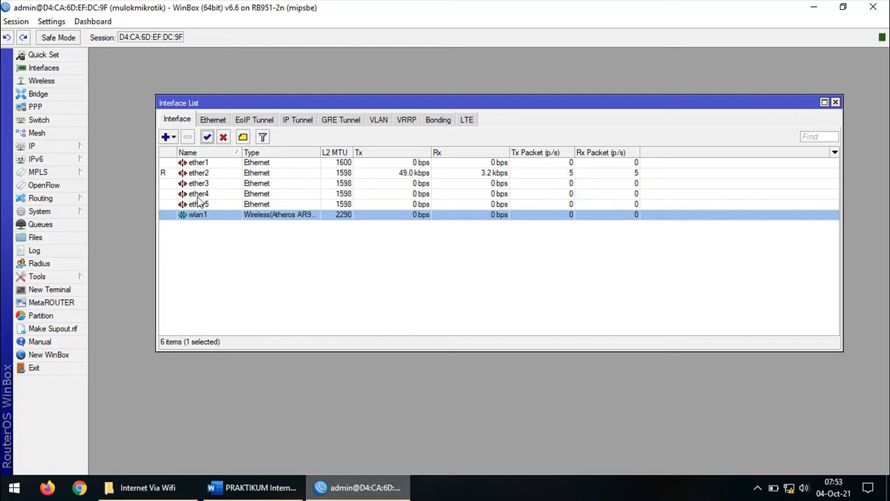
click(193, 247)
click(205, 176)
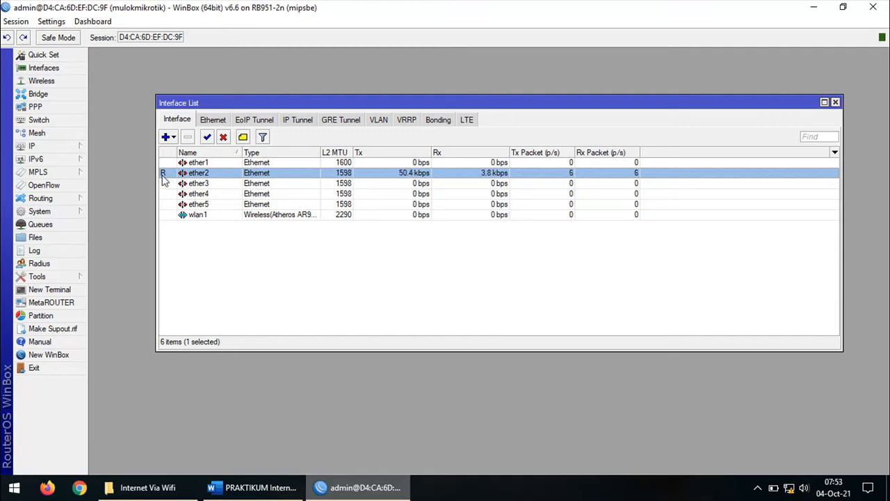
mouse_move(164, 179)
click(835, 102)
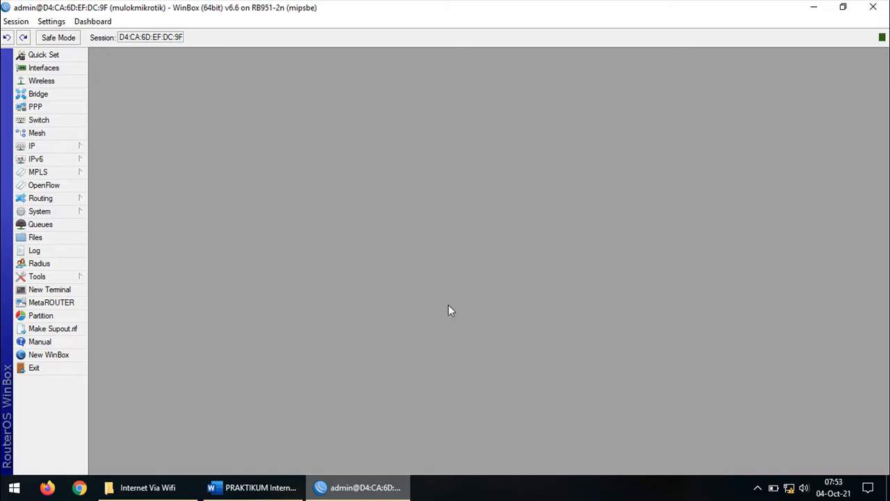
Highlight the '-Membuat security profiles' step in the Word worksheet, scrolling to read ahead
click(273, 485)
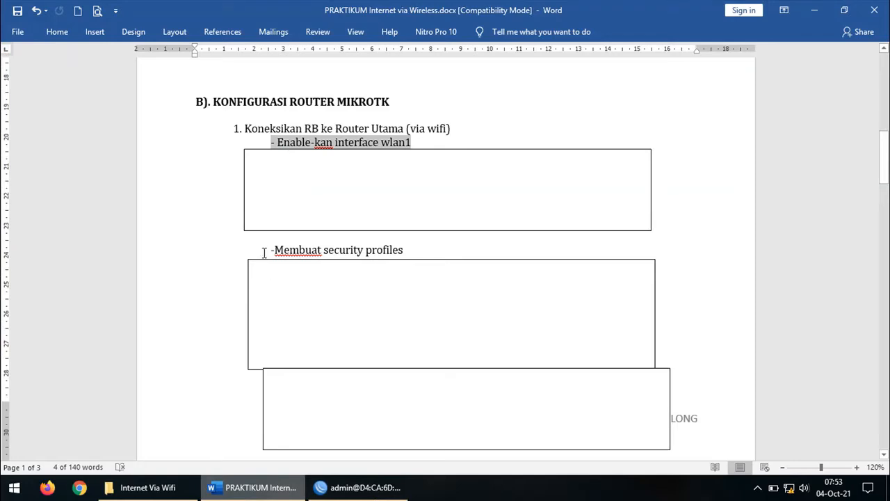
click(264, 253)
shift+click(428, 246)
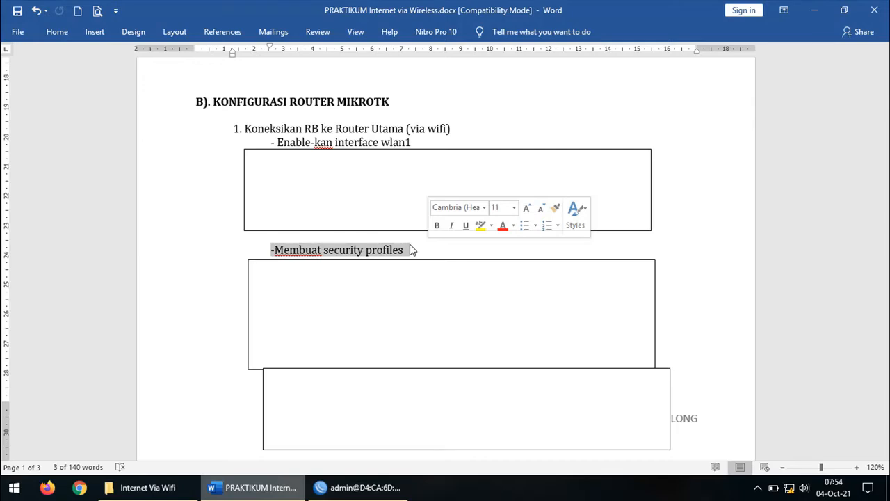
scroll(410, 246, down, 1)
scroll(408, 242, down, 1)
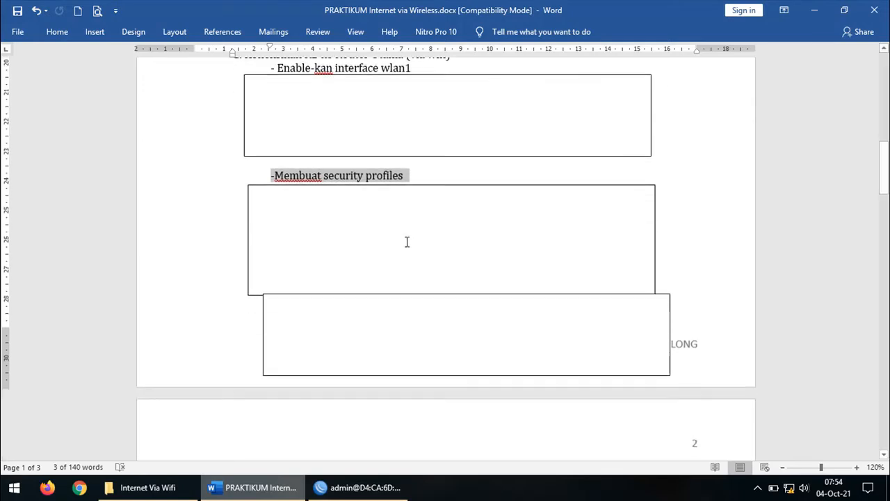
scroll(406, 241, down, 4)
scroll(410, 241, up, 4)
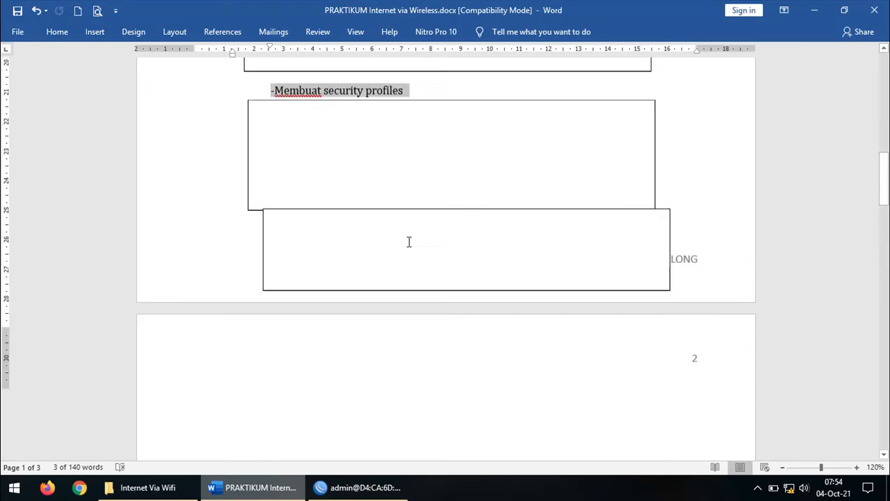
scroll(416, 240, up, 3)
drag(410, 285, 264, 282)
click(407, 286)
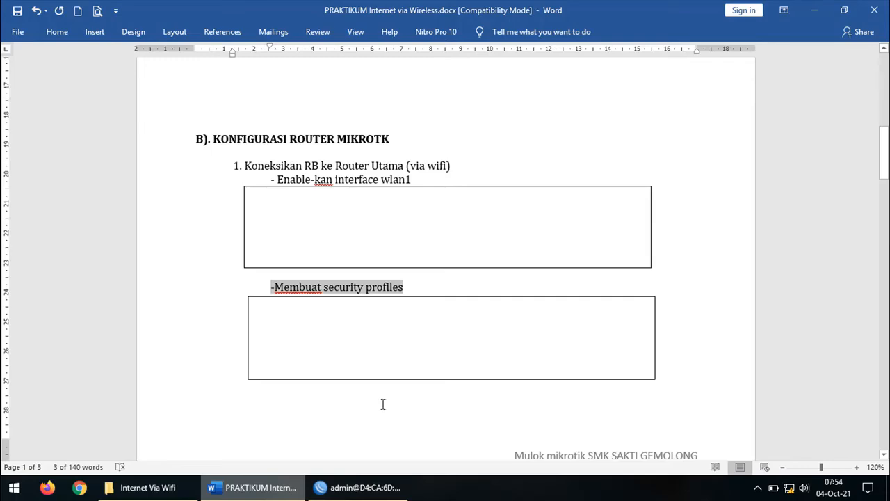
click(344, 487)
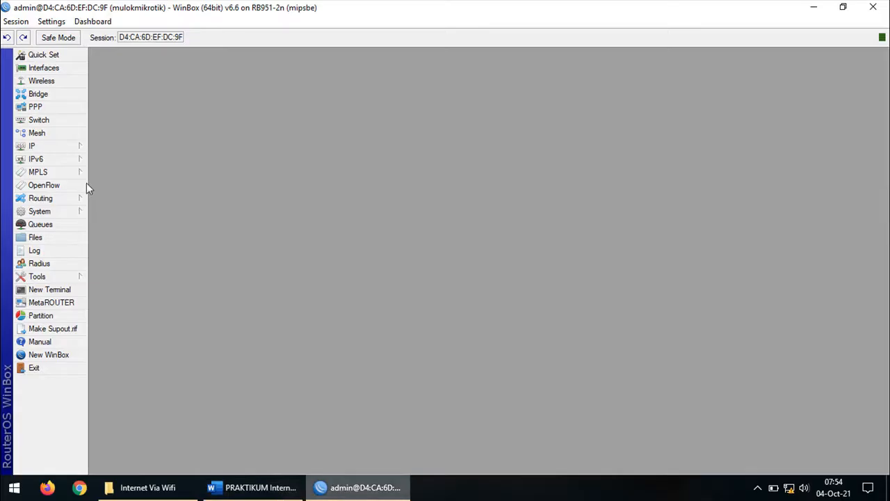
Add a new profile (profile1) under Wireless > Security Profiles
click(66, 81)
drag(351, 145, 346, 99)
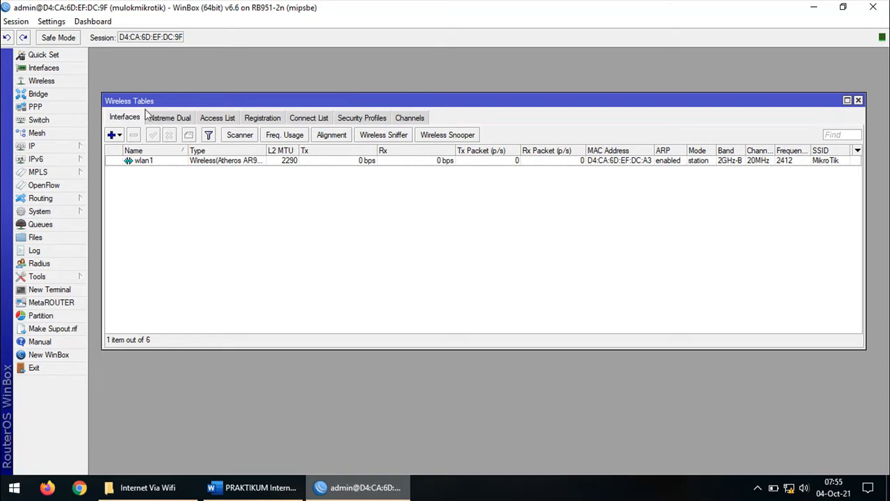
click(360, 124)
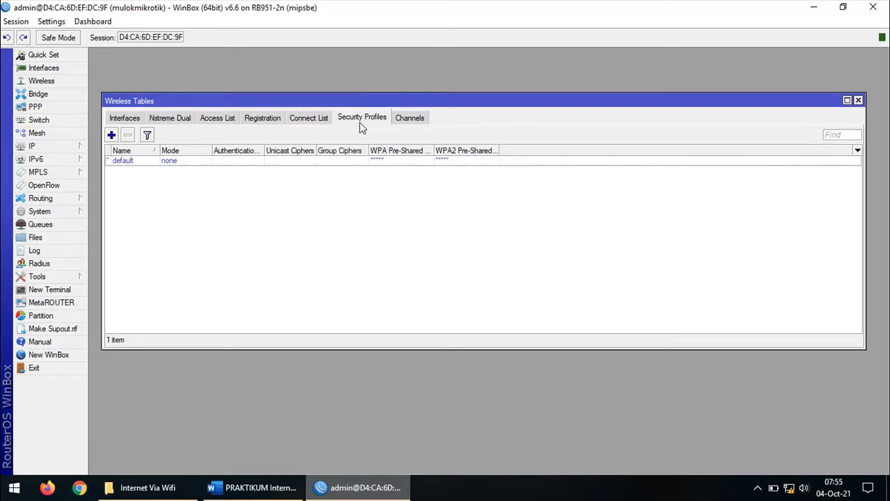
click(111, 135)
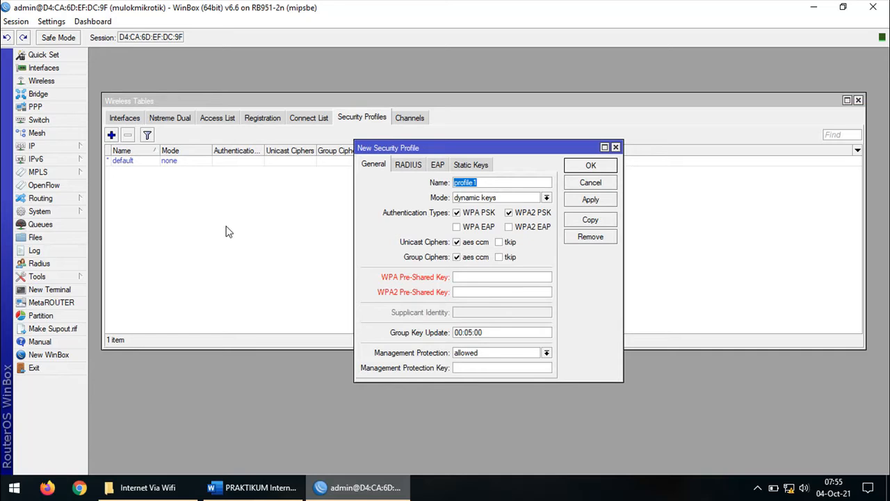
Name the profile passwordwifi, allow WPA/WPA2 EAP, and add tkip to unicast and group ciphers
drag(514, 150, 480, 145)
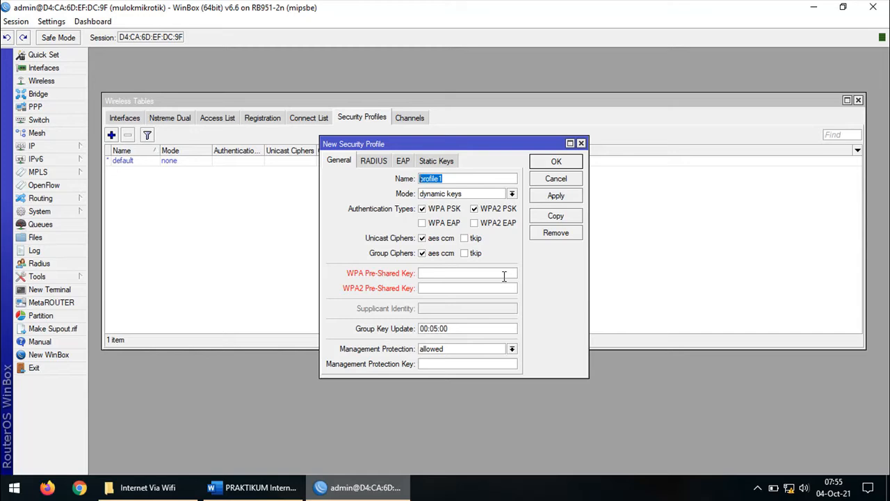
text(wifi)
key(BackSpace)
text(passwordwifi)
click(443, 224)
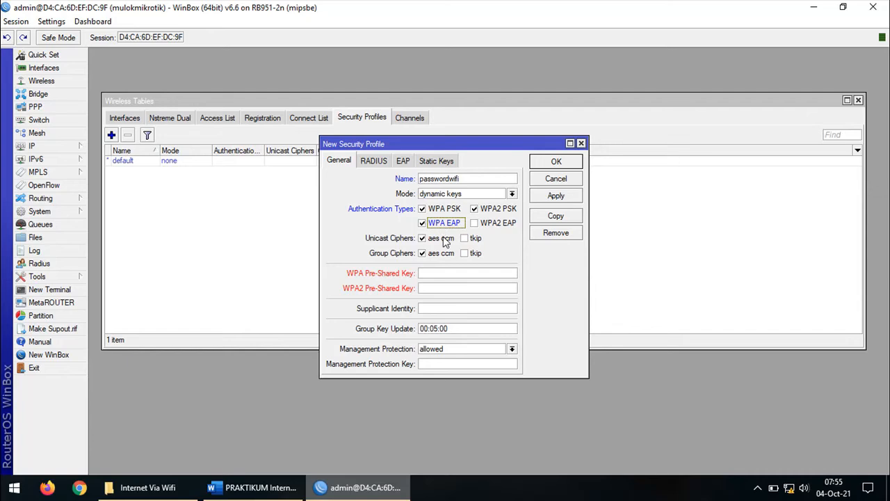
click(490, 224)
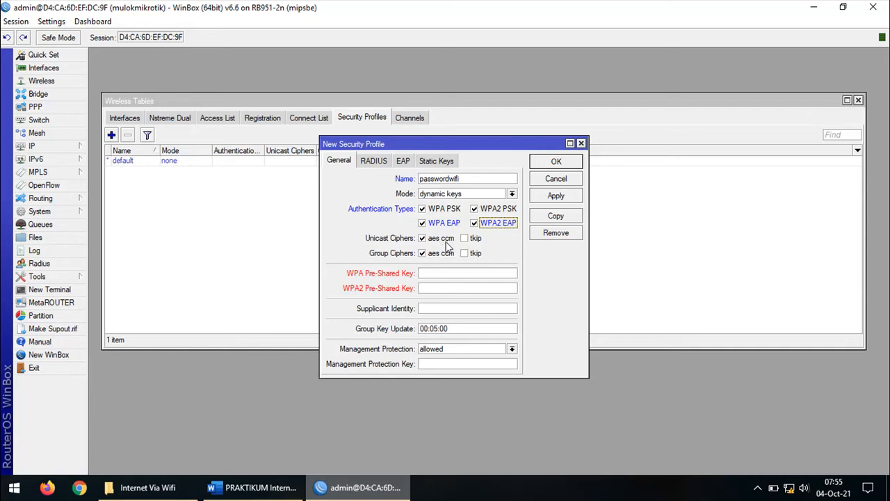
click(476, 238)
click(477, 255)
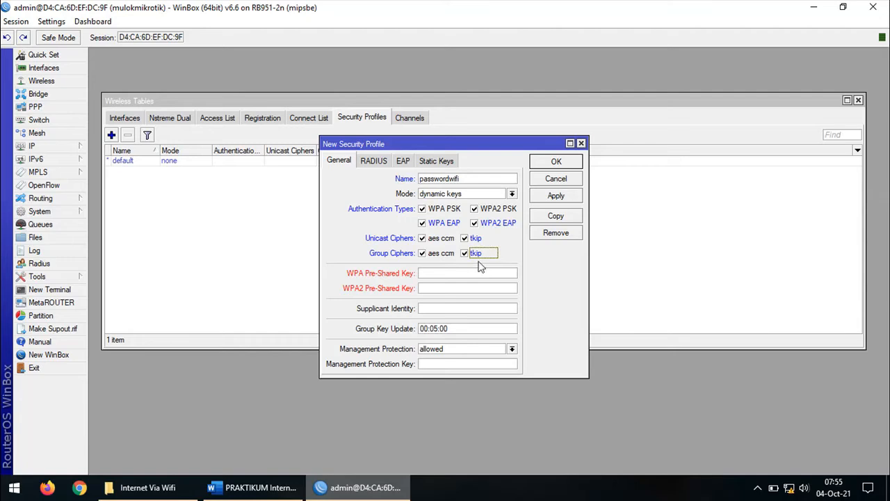
Enter the WPA and WPA2 pre-shared keys and save the passwordwifi profile
click(434, 275)
click(430, 285)
text(678)
click(443, 289)
text(12345678)
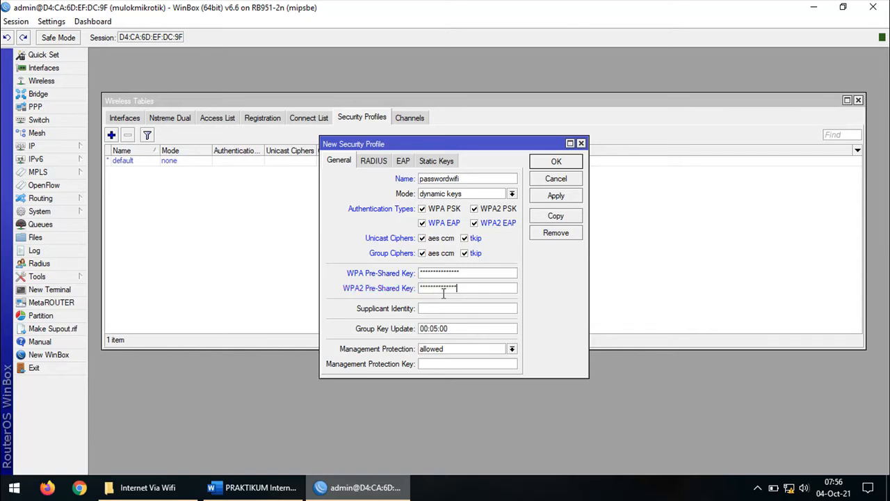
click(558, 196)
click(562, 162)
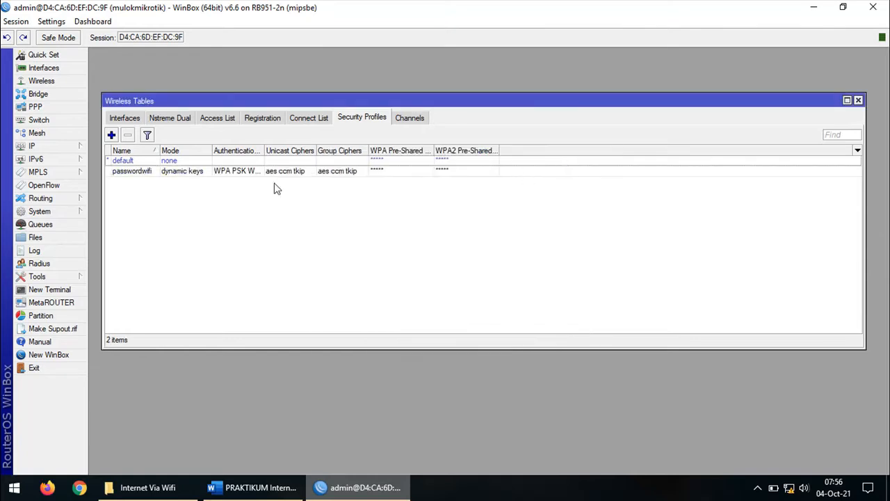
click(128, 172)
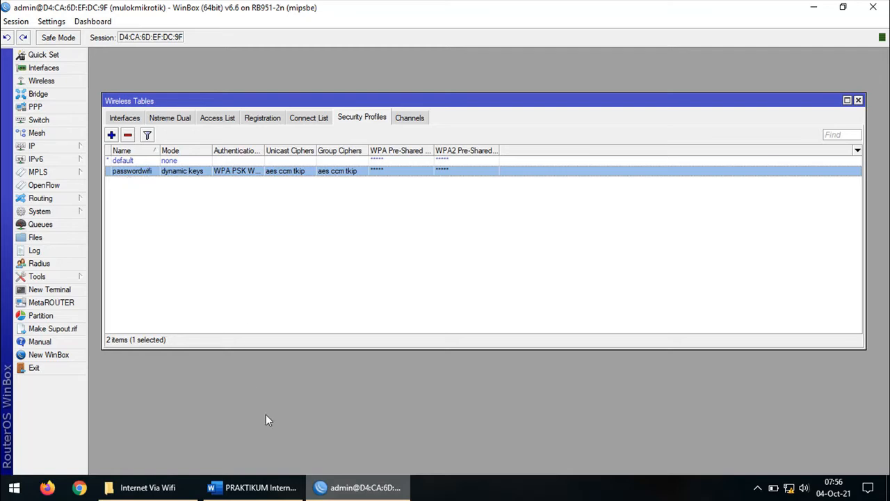
click(271, 490)
Highlight the router name WIFI-TKJ and the wifi password in the worksheet's notes box
drag(884, 142, 884, 82)
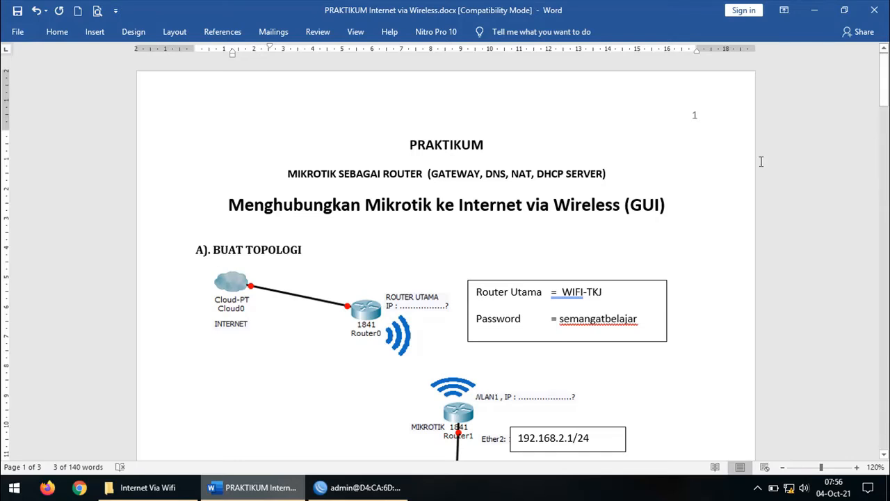
scroll(515, 322, down, 2)
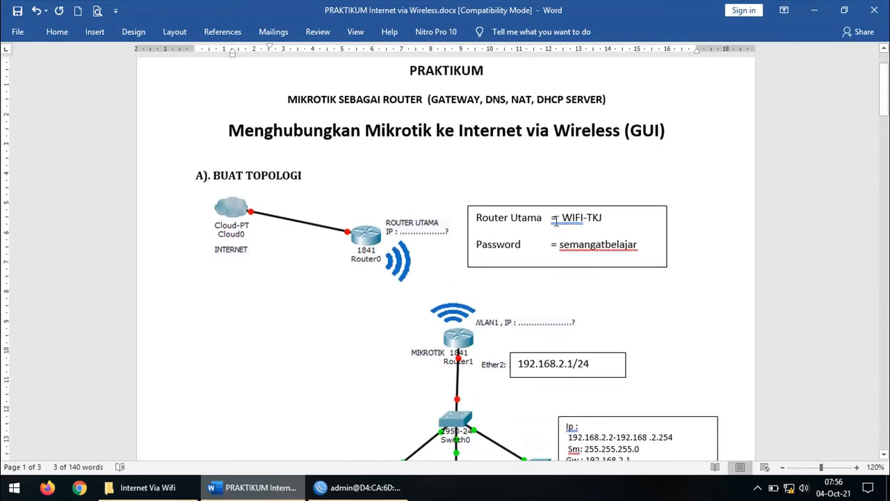
drag(561, 219, 622, 219)
mouse_move(561, 245)
mouse_down()
mouse_move(634, 252)
mouse_move(559, 245)
mouse_up()
click(642, 245)
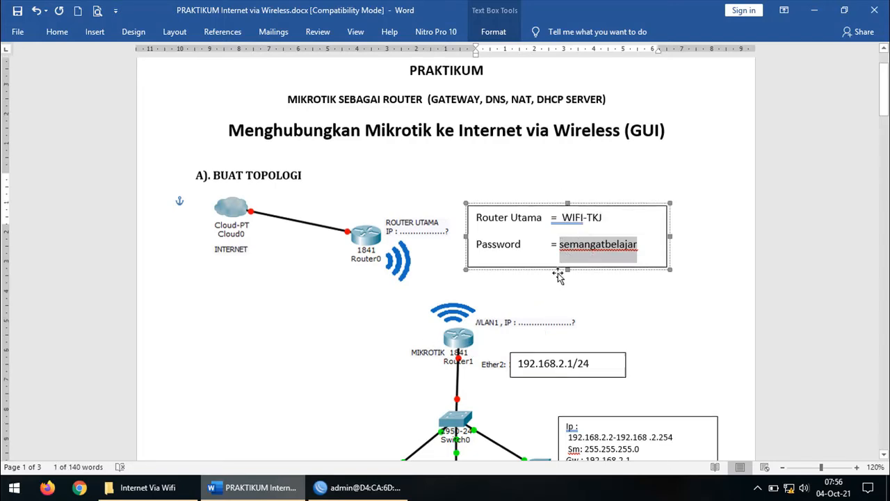
Delete the blank lines under the wifi step and move the empty answer box up beneath it
scroll(553, 282, down, 5)
scroll(551, 281, down, 6)
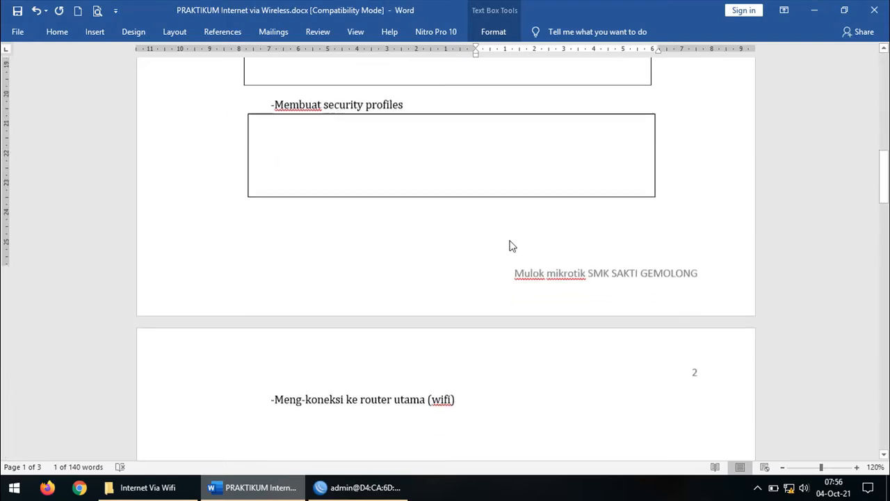
click(419, 309)
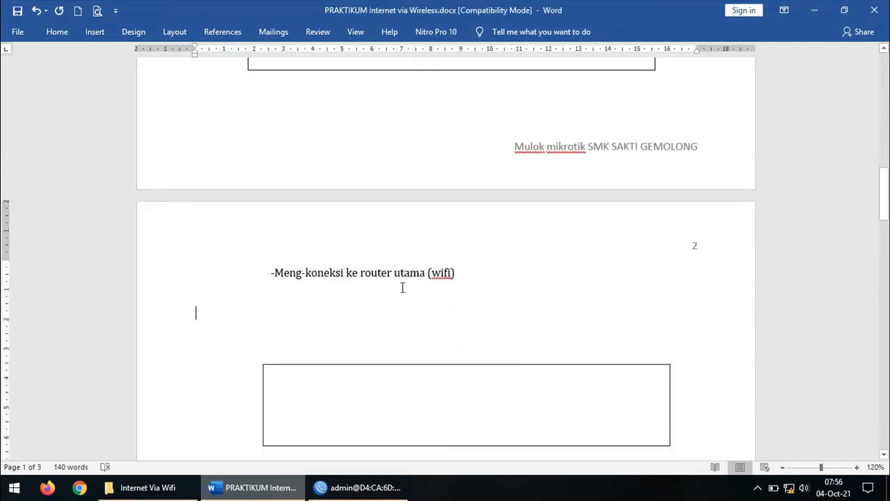
key(Delete)
key(Delete)
key(Delete)
key(Delete)
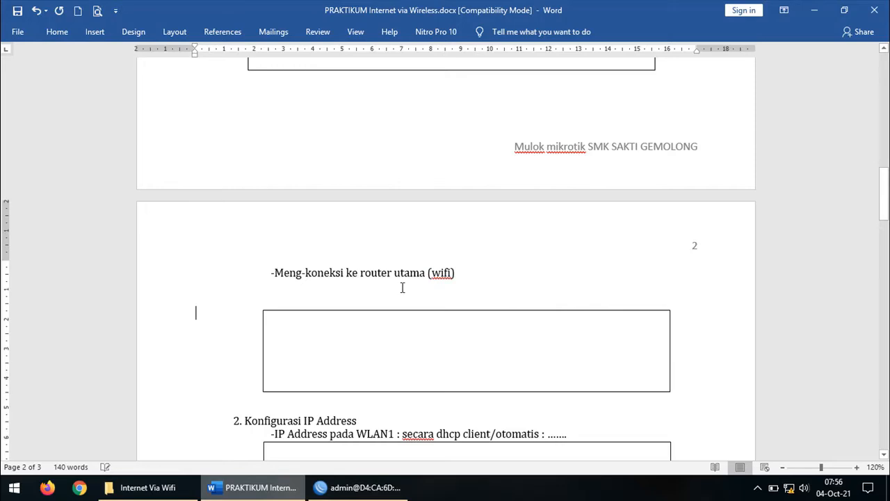
key(Delete)
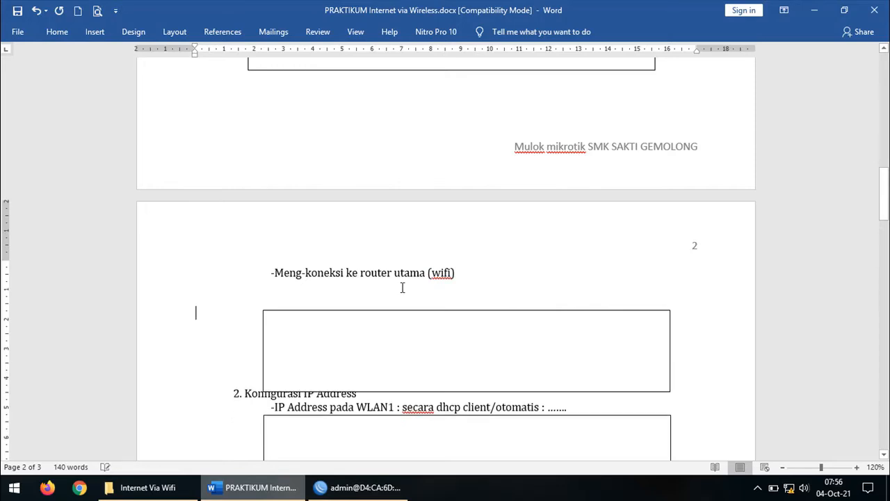
key(ctrl+z)
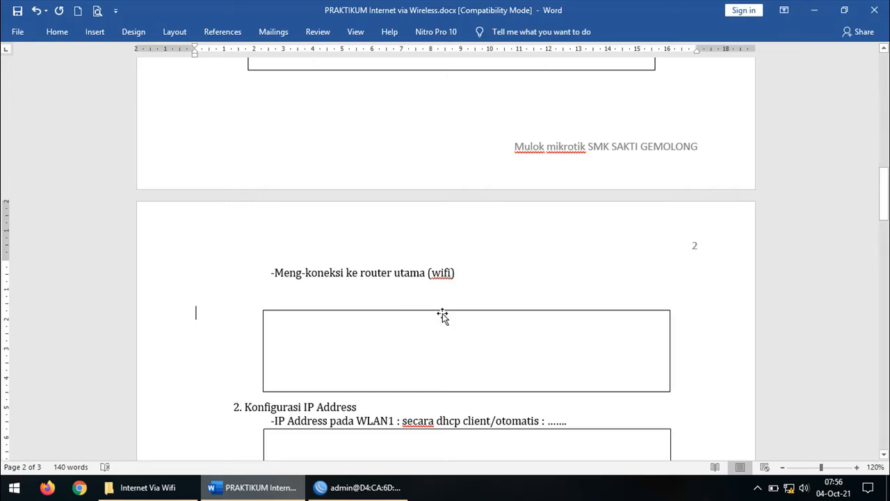
drag(444, 313, 447, 298)
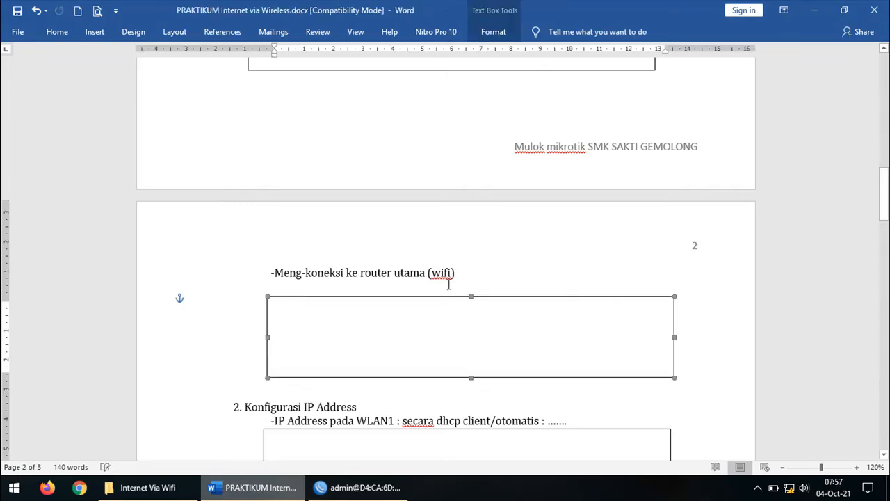
click(477, 279)
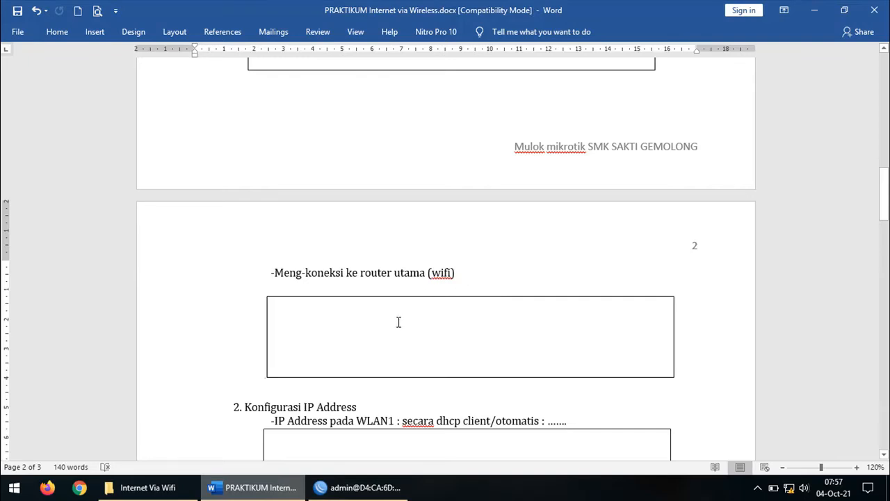
click(358, 487)
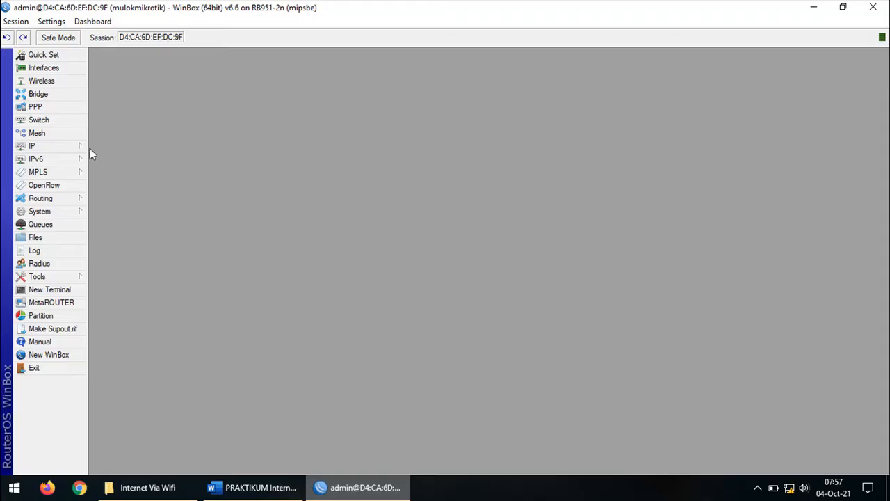
Show the Wireless Tables' interface list in a normal-sized, repositioned window
click(63, 82)
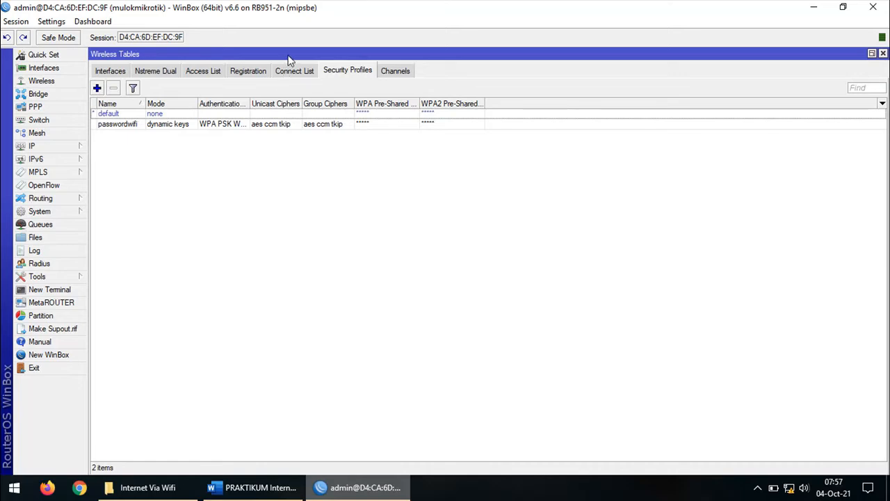
click(112, 71)
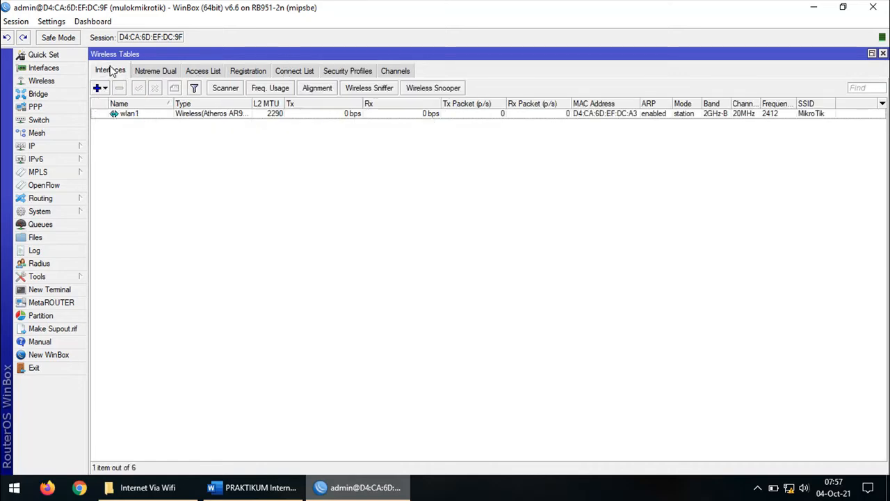
click(871, 55)
drag(304, 54, 321, 80)
Open wlan1's properties on the Wireless tab and launch the network scanner
click(186, 143)
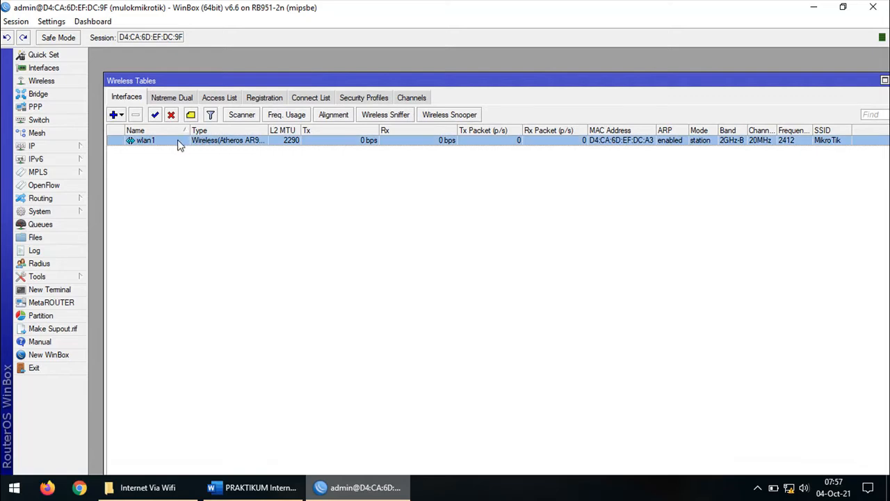
double_click(178, 144)
drag(490, 70, 460, 79)
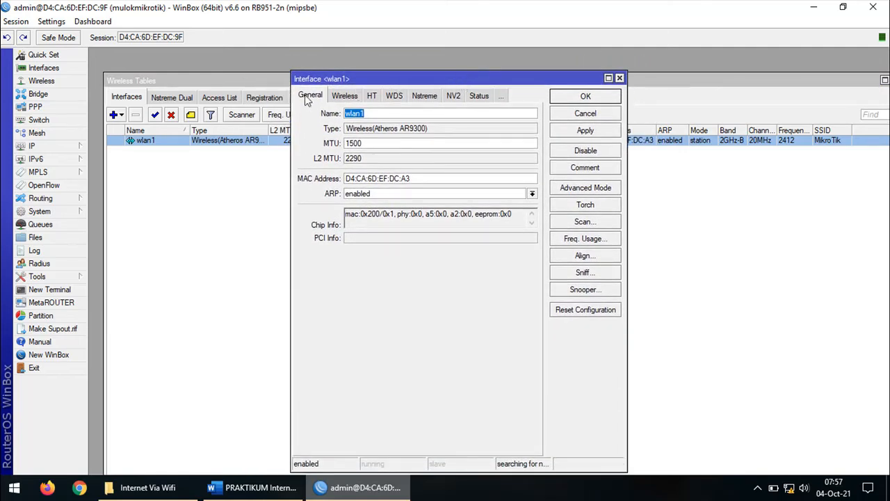
click(347, 96)
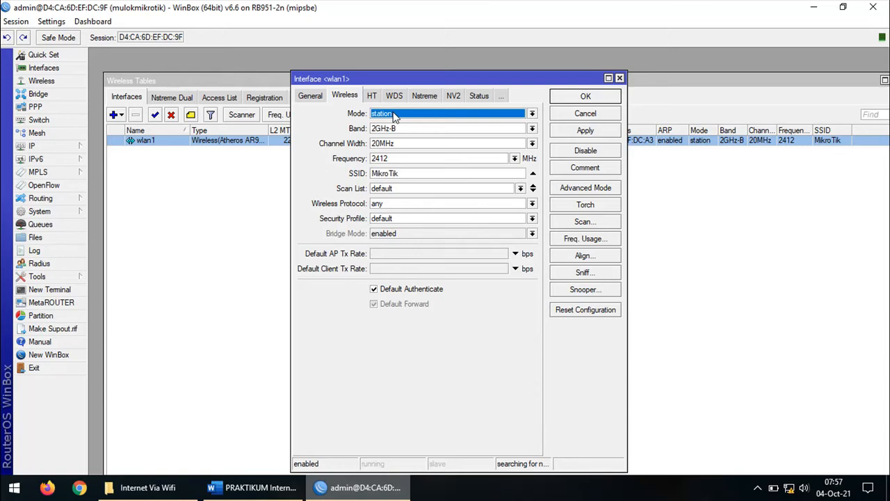
click(583, 223)
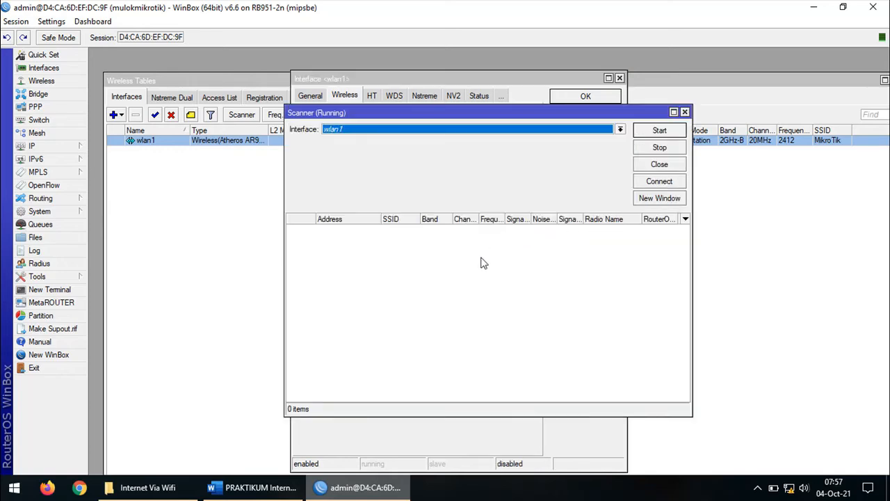
Scan for access points and connect wlan1 to WIFI-TKJ sakti at 2437 MHz
click(671, 133)
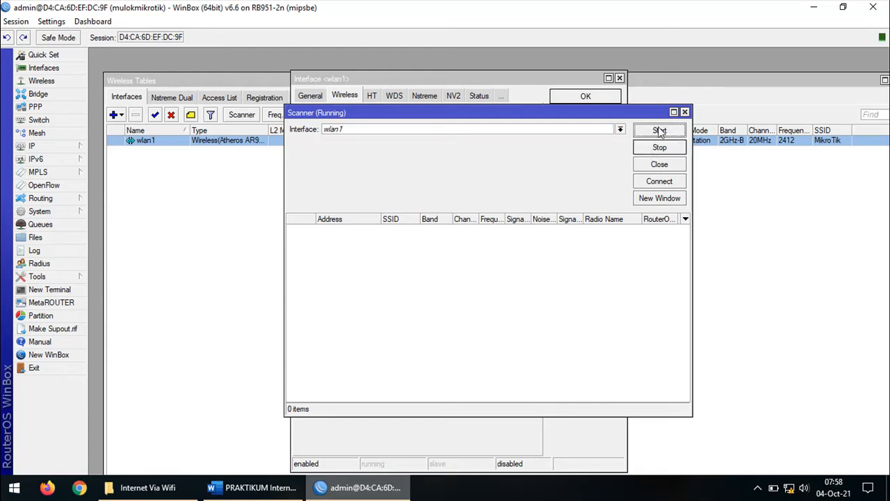
click(659, 130)
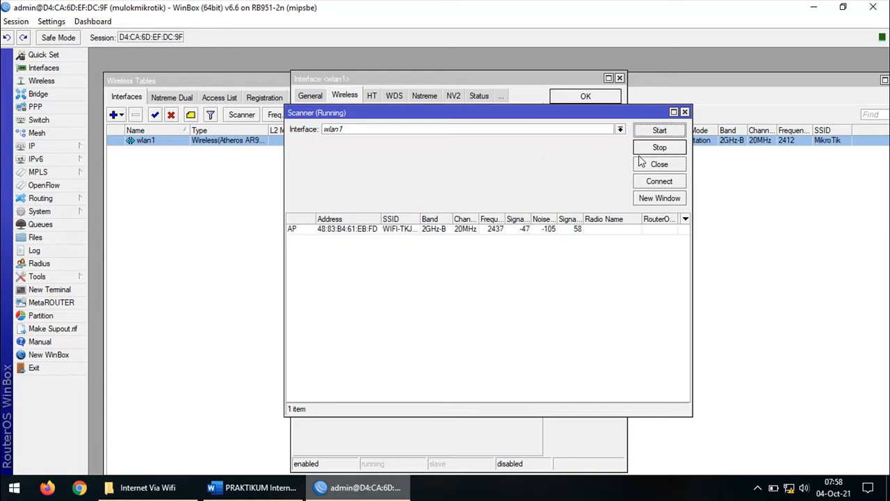
click(386, 232)
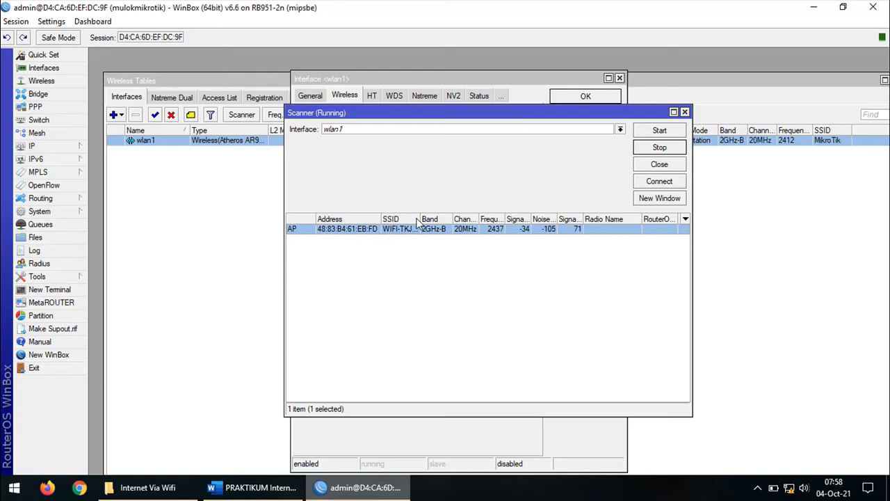
drag(420, 219, 449, 219)
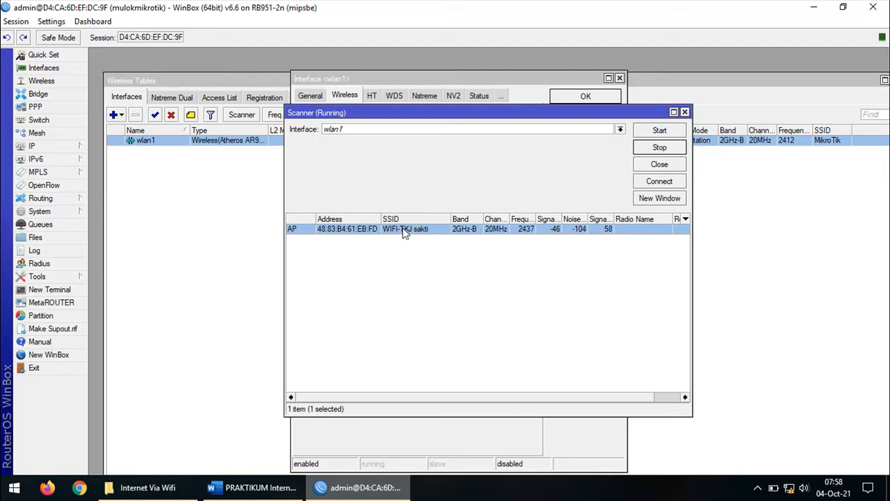
click(668, 183)
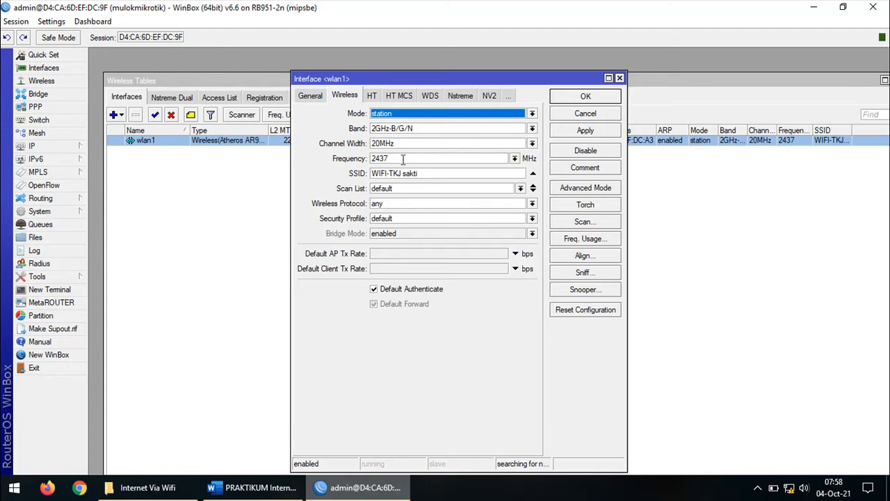
Set wlan1's security profile to passwordwifi and apply the settings
drag(427, 173, 367, 176)
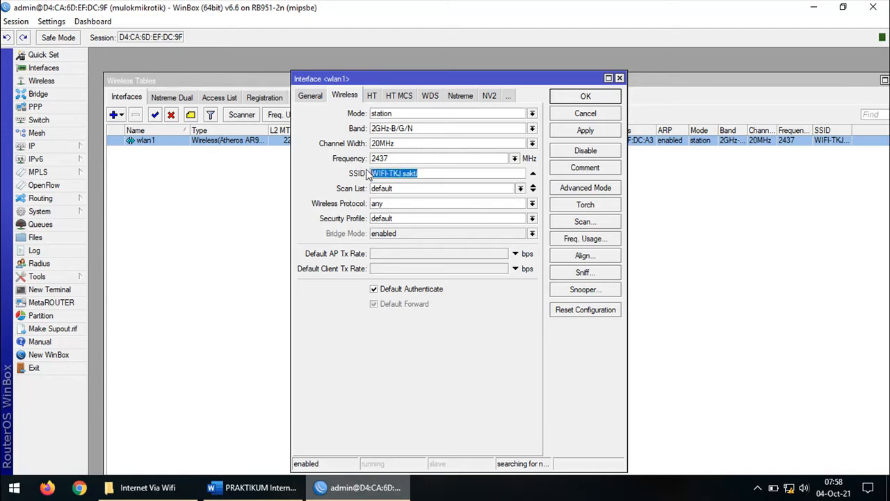
click(391, 220)
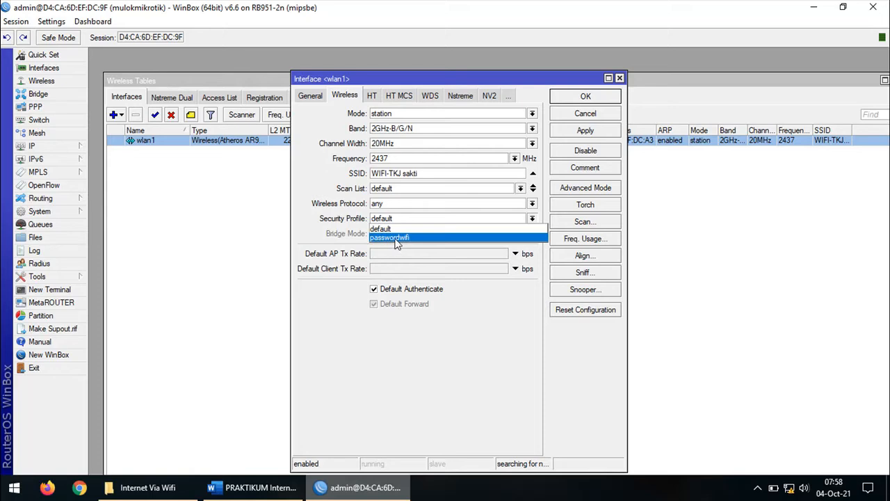
click(396, 238)
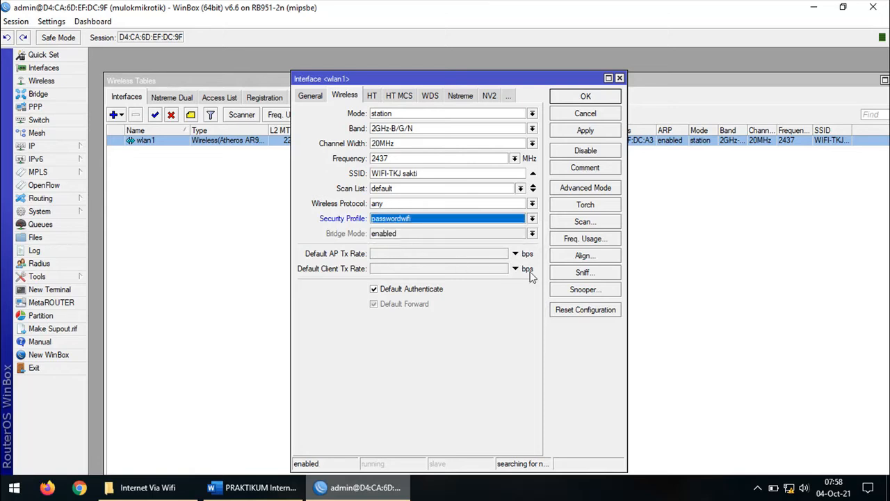
click(586, 133)
click(587, 98)
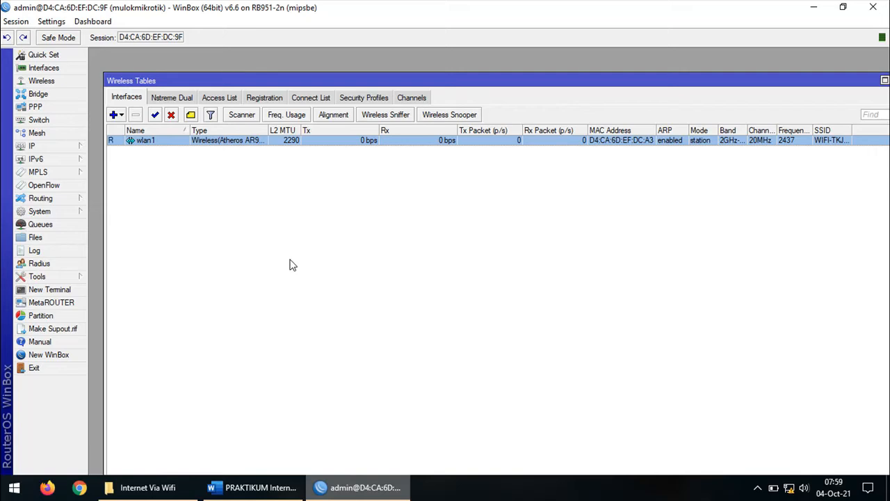
Confirm wlan1 is running on WIFI-TKJ and close the Wireless Tables window
click(134, 171)
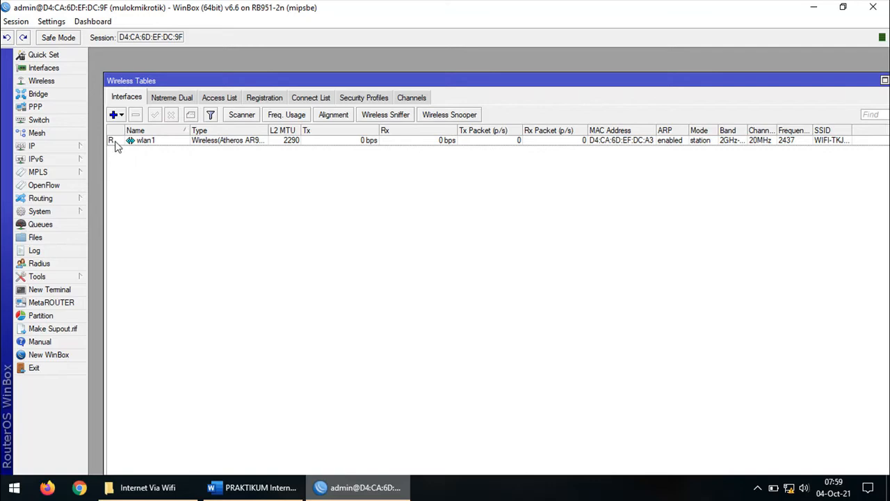
mouse_move(116, 146)
drag(851, 82, 823, 74)
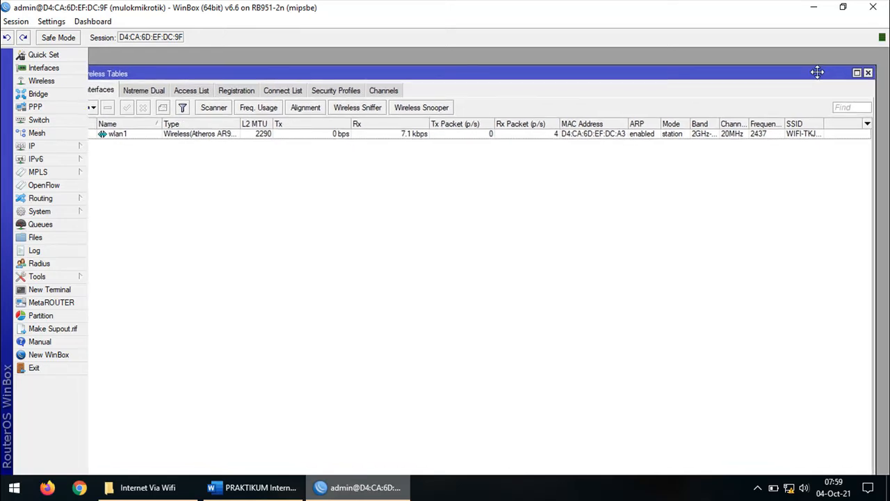
click(868, 73)
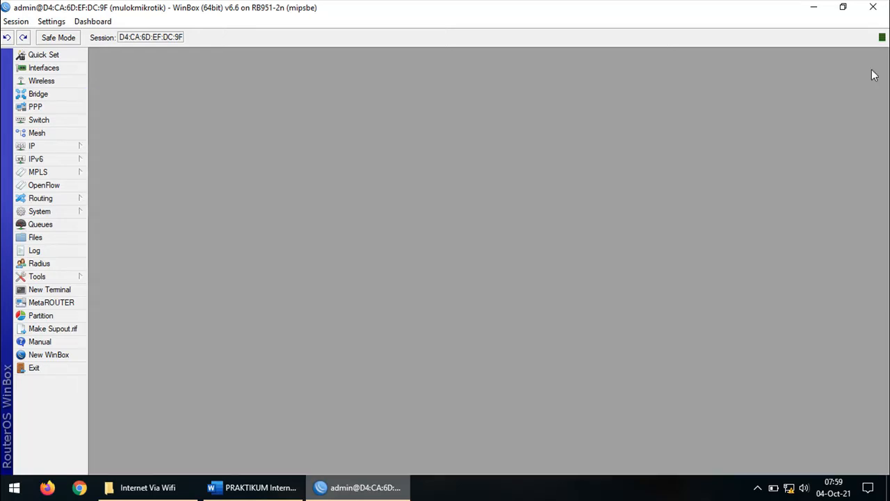
Review step 2 'Konfigurasi IP Address' in the worksheet, highlighting WLAN1 and Ether2
click(273, 491)
scroll(338, 314, down, 3)
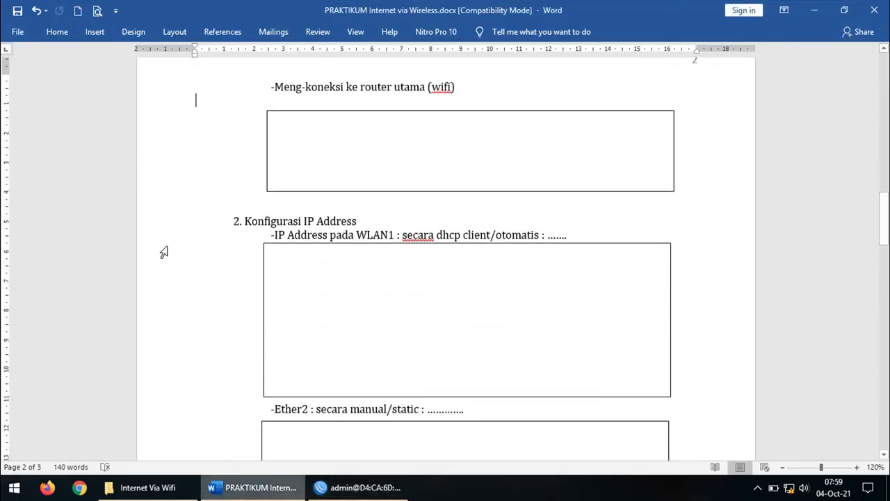
click(142, 223)
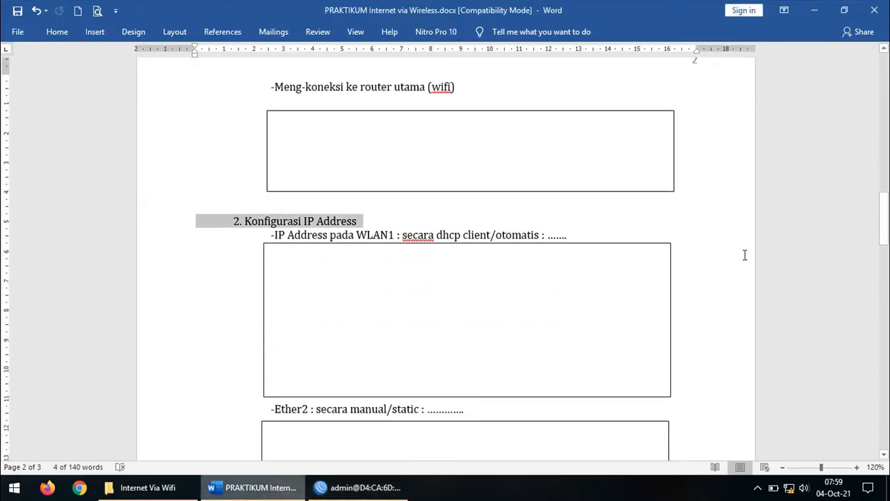
scroll(744, 255, down, 1)
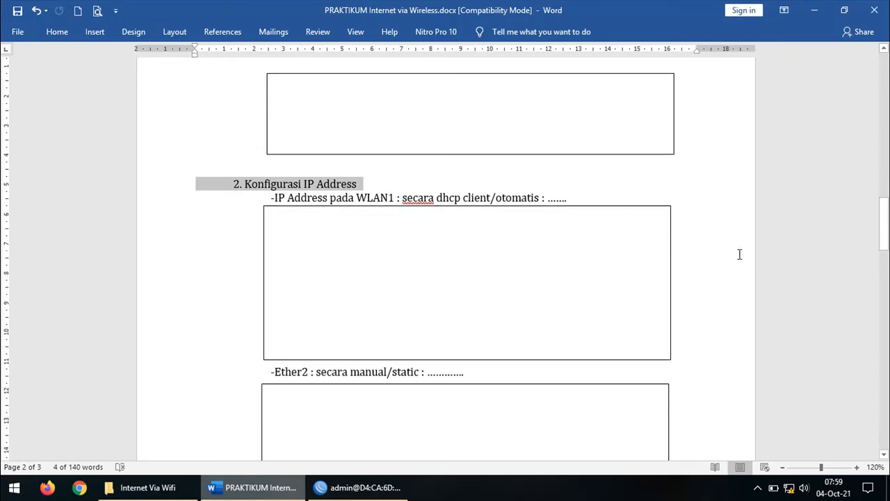
double_click(387, 198)
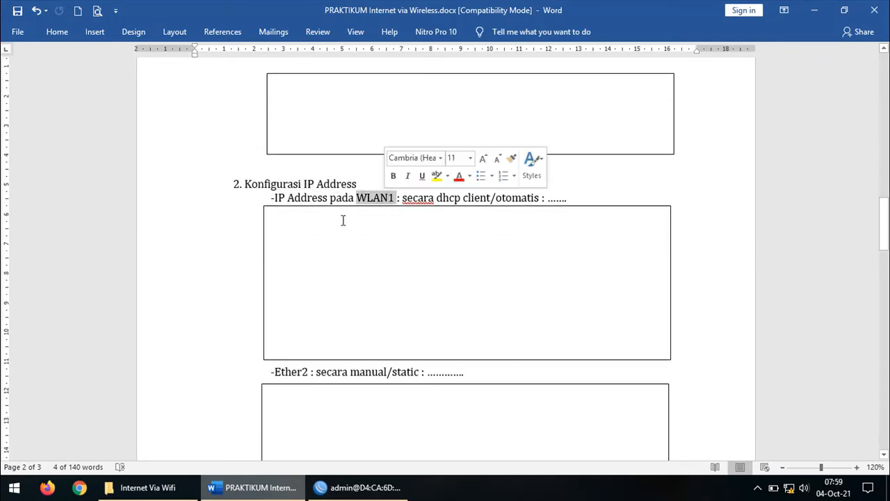
double_click(293, 370)
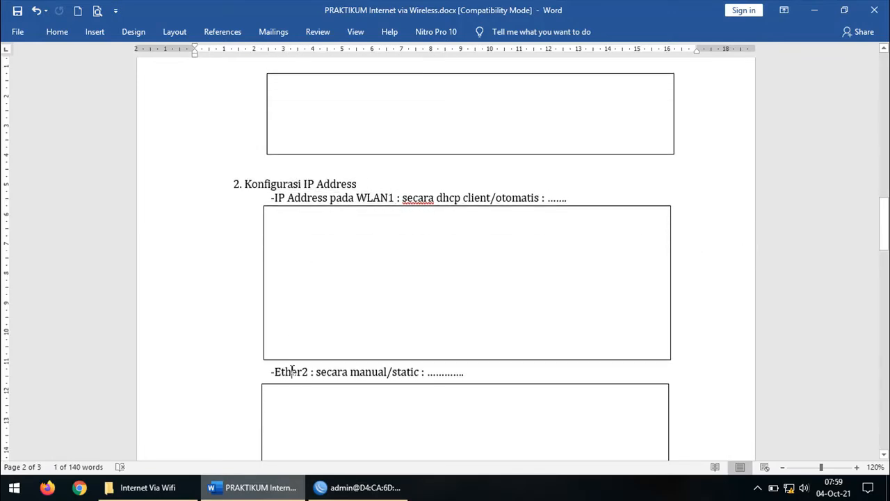
double_click(376, 197)
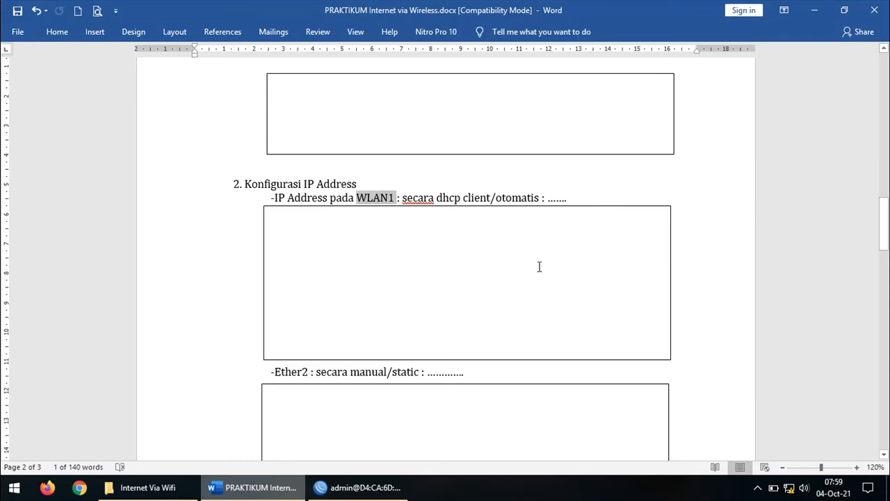
Open the router's empty IP Address List in WinBox and move it to the top right
click(374, 489)
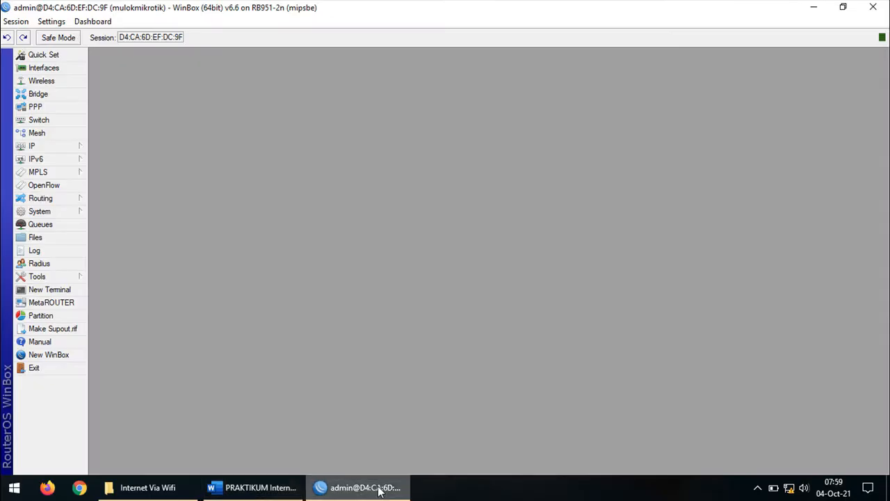
click(72, 149)
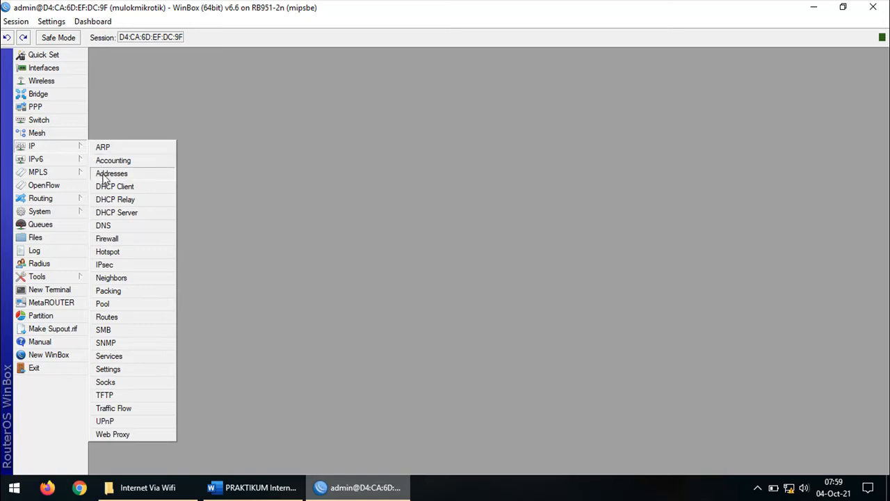
click(106, 174)
drag(450, 148, 737, 63)
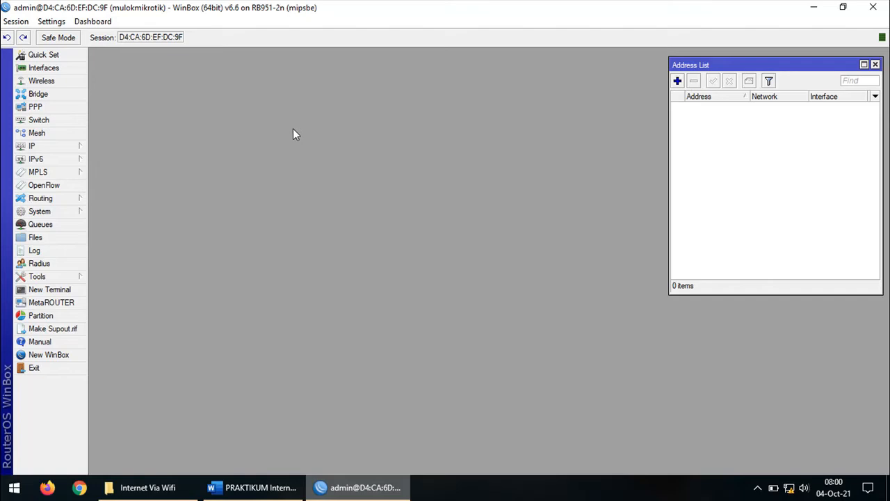
click(83, 146)
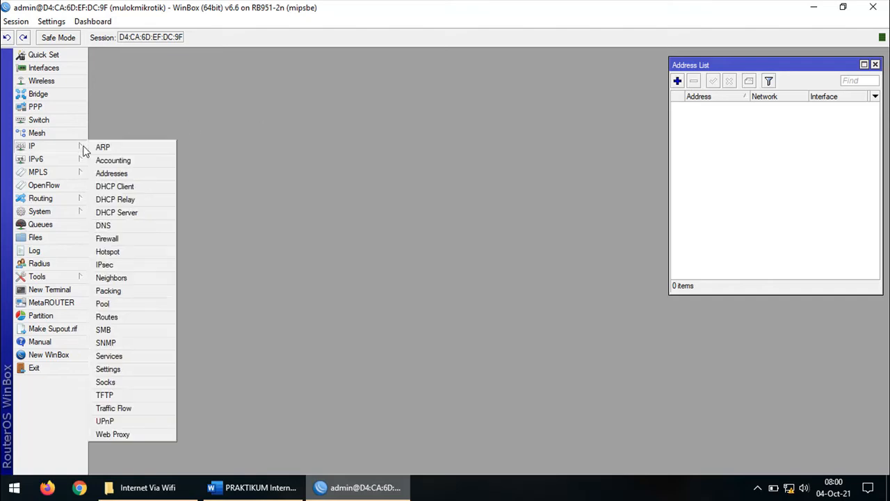
Add a DHCP client on interface wlan1 and apply it
click(142, 192)
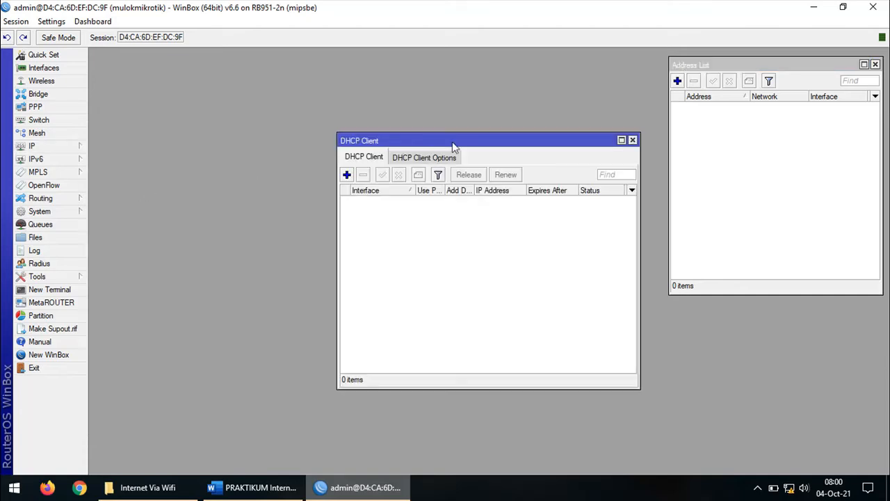
drag(457, 146, 302, 78)
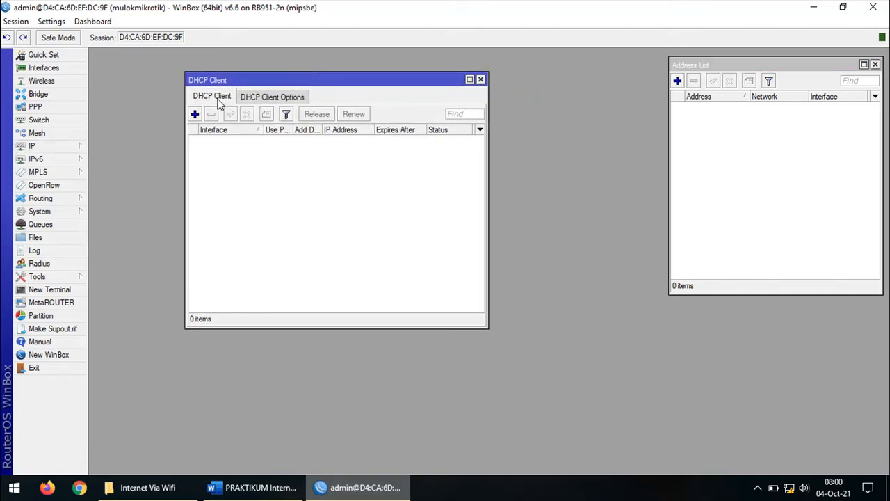
click(196, 114)
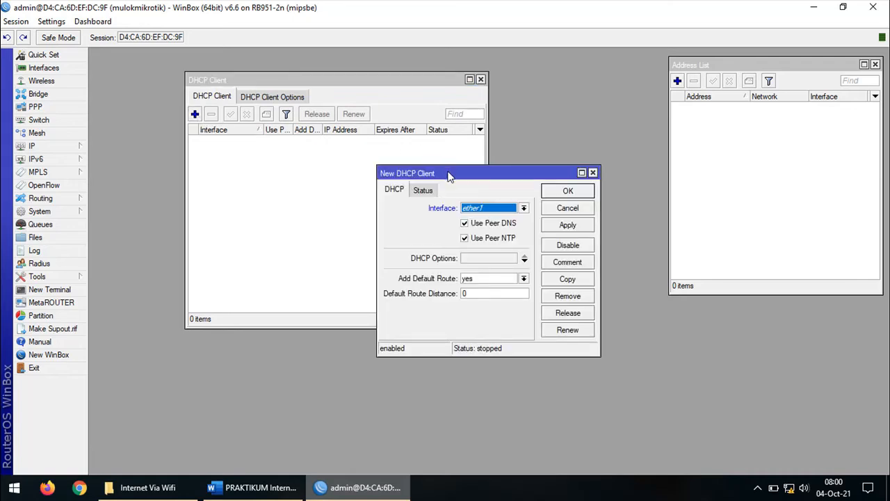
drag(450, 173, 310, 178)
click(363, 212)
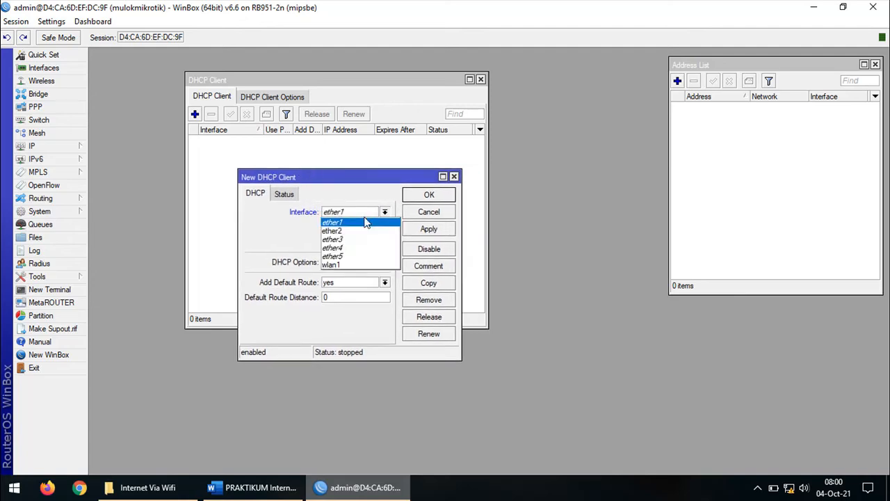
click(361, 265)
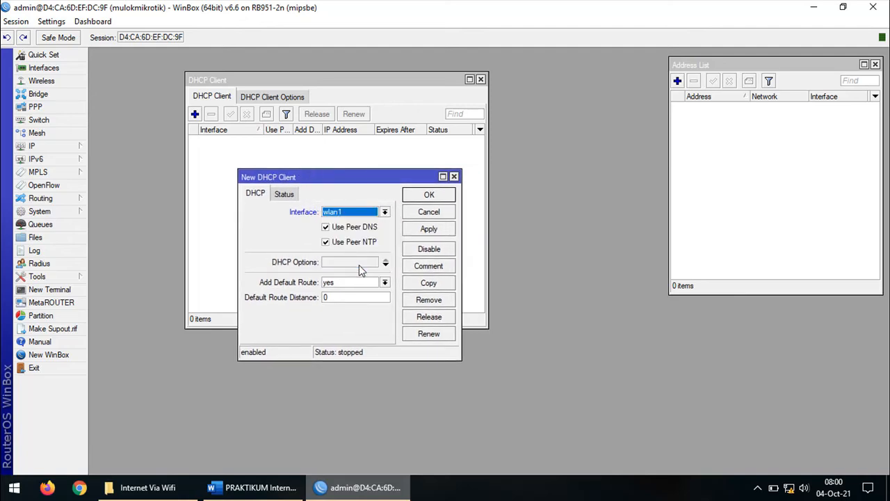
click(429, 229)
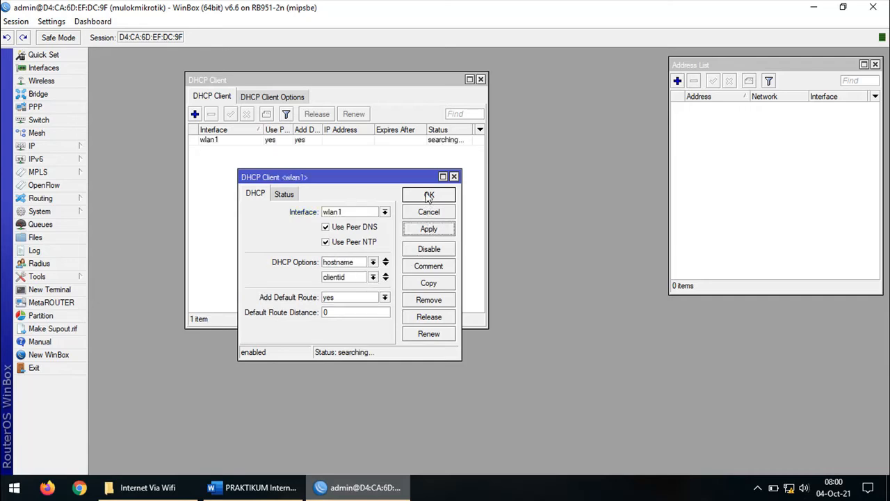
click(429, 195)
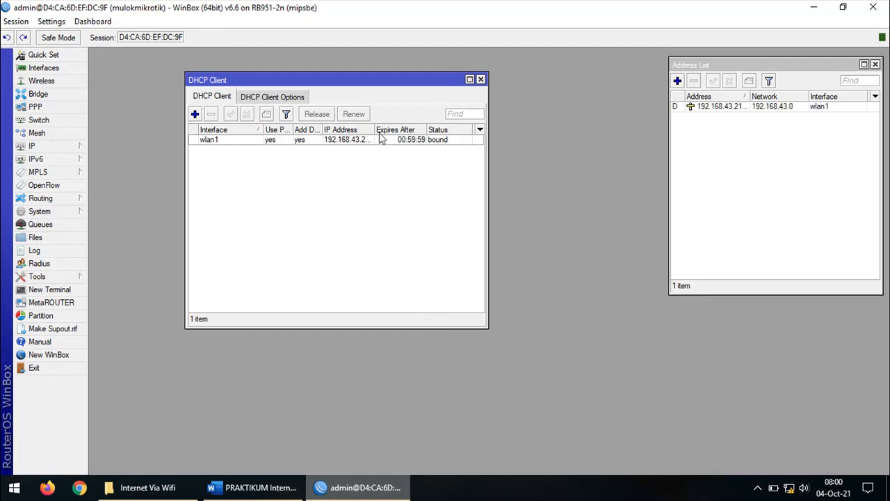
Widen the columns to check the leased 192.168.43.213/24 on wlan1 in the Address List
drag(375, 130, 418, 130)
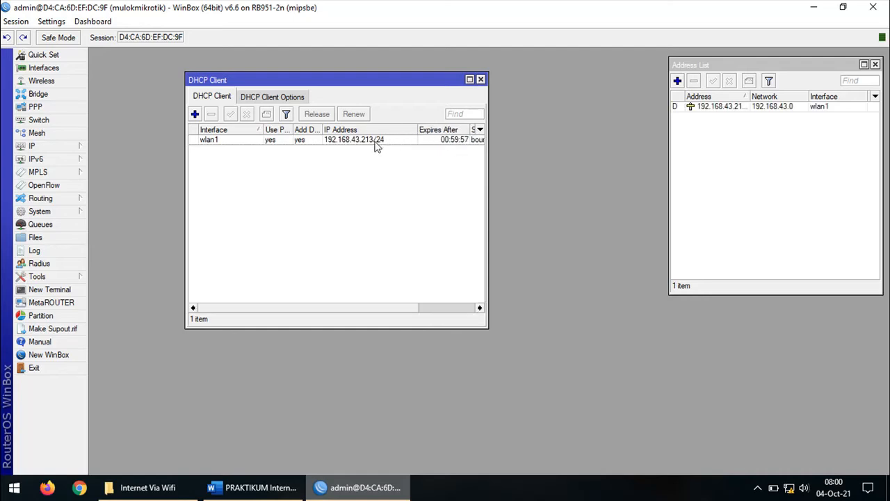
click(363, 143)
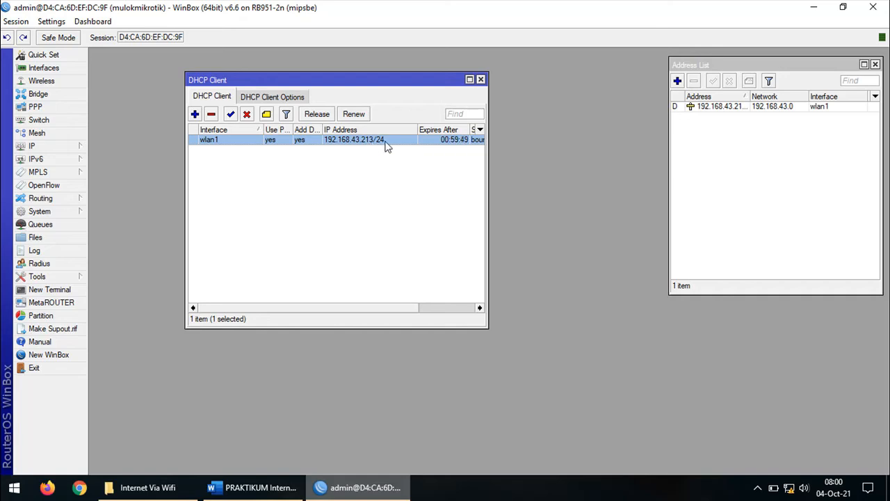
drag(718, 63, 640, 69)
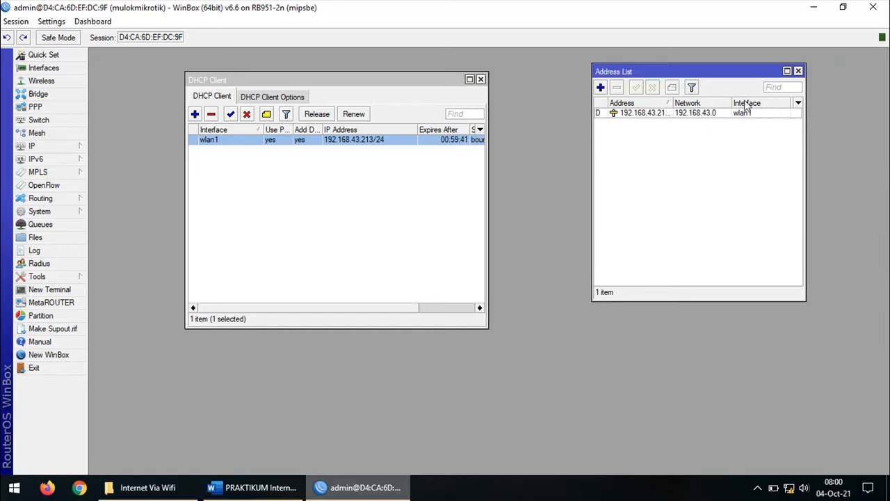
drag(672, 105, 711, 103)
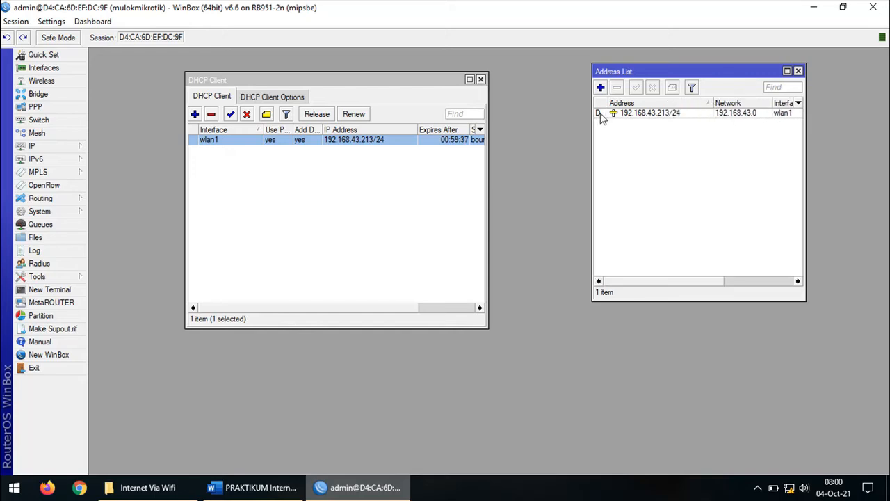
mouse_move(597, 118)
Close the DHCP client list and find Ether2's address 192.168.2.1/24 in the Word diagram
click(481, 80)
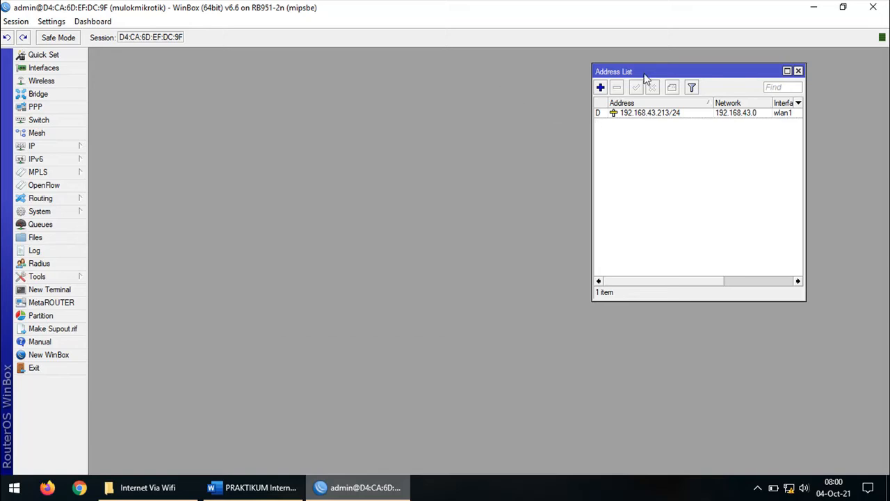
click(253, 488)
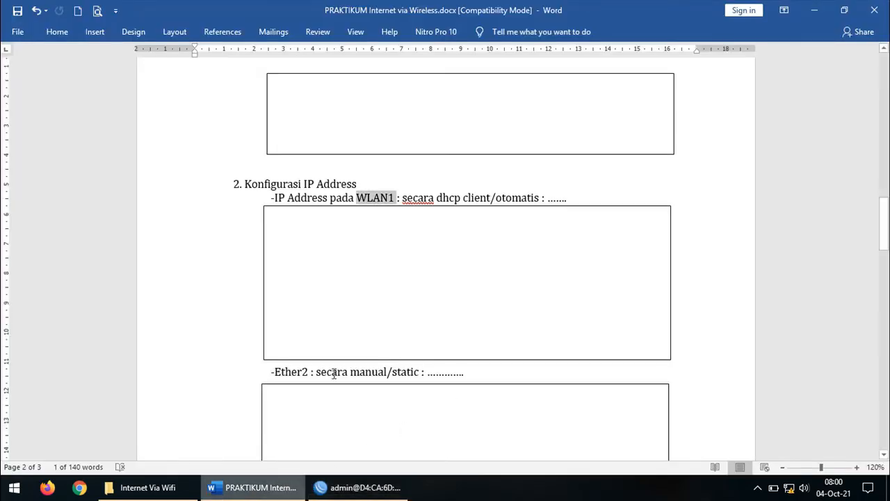
drag(261, 376, 507, 378)
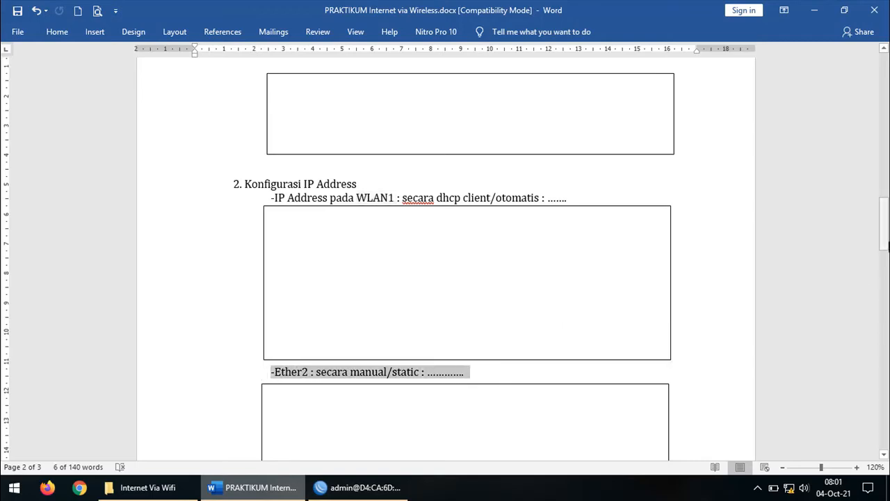
drag(879, 235, 871, 134)
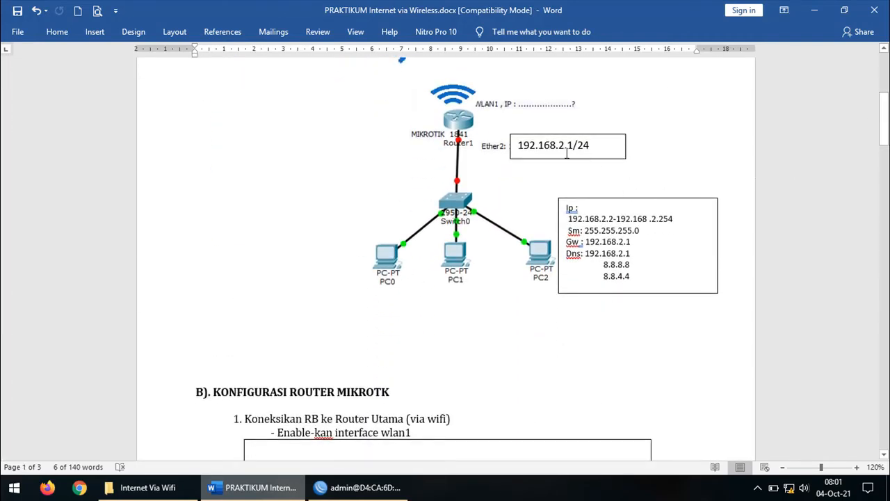
drag(533, 146, 592, 145)
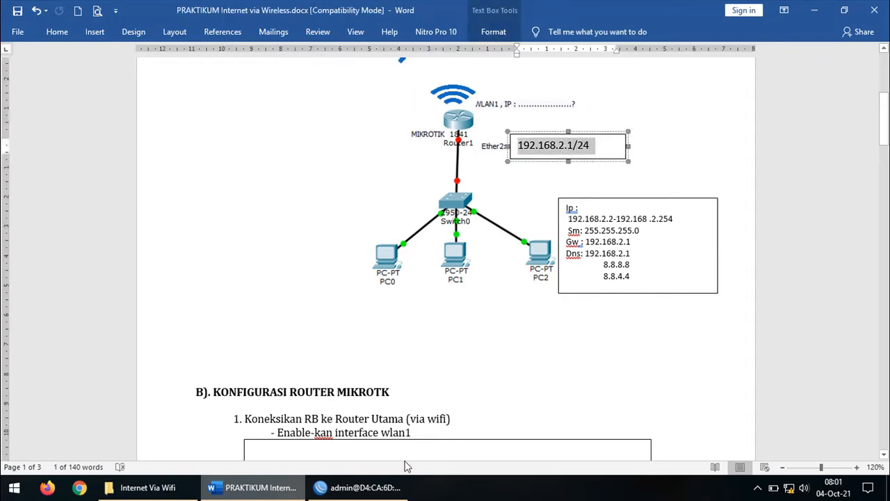
click(358, 486)
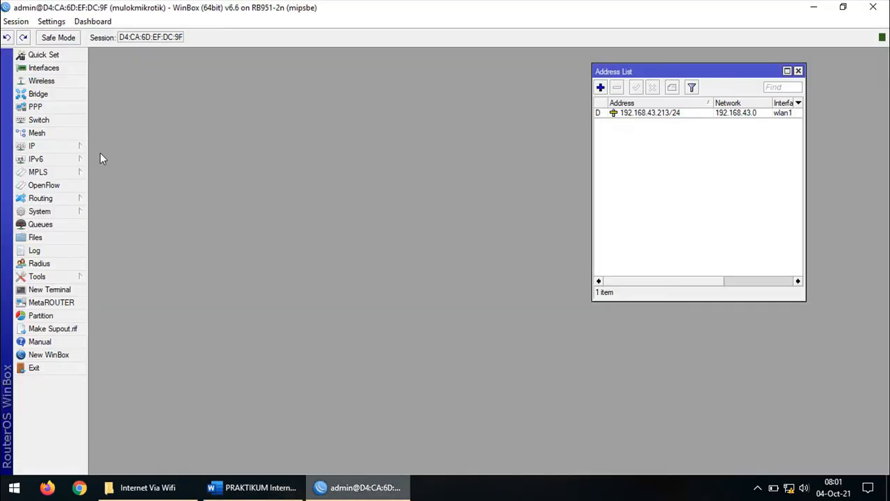
Add the static address 192.168.2.1/24 on ether2 and widen the Address List columns
click(73, 146)
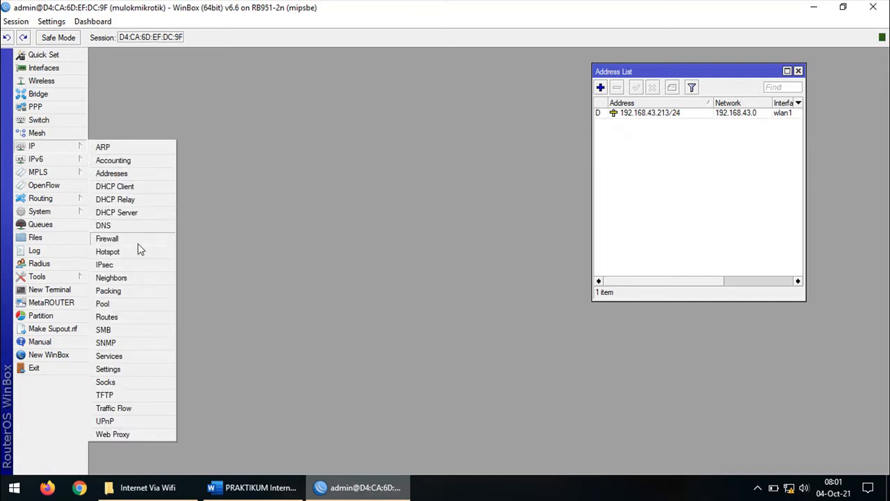
click(136, 175)
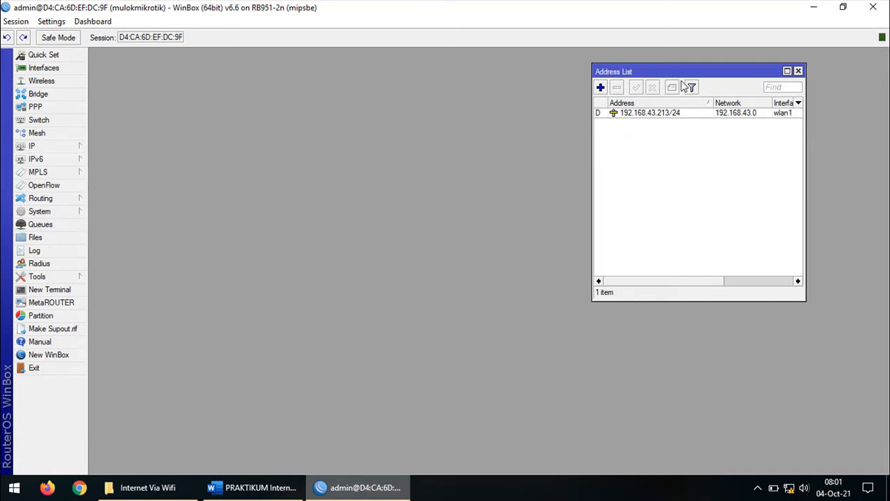
drag(696, 73, 415, 127)
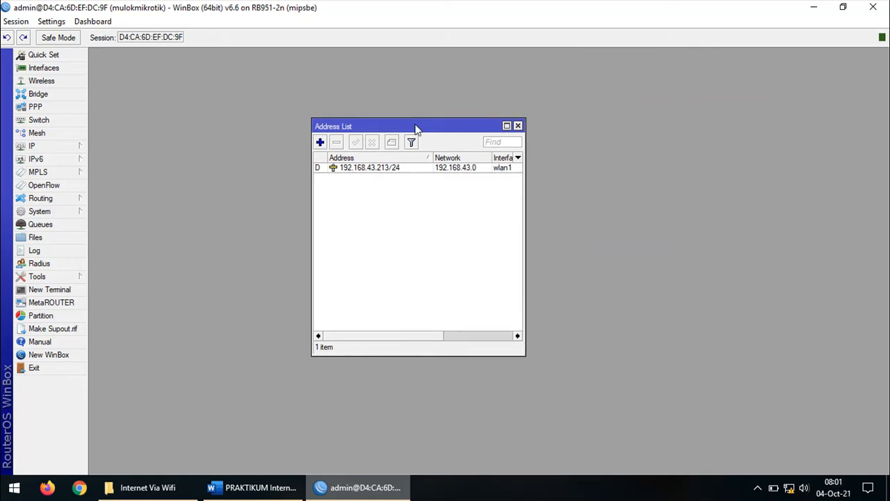
click(321, 143)
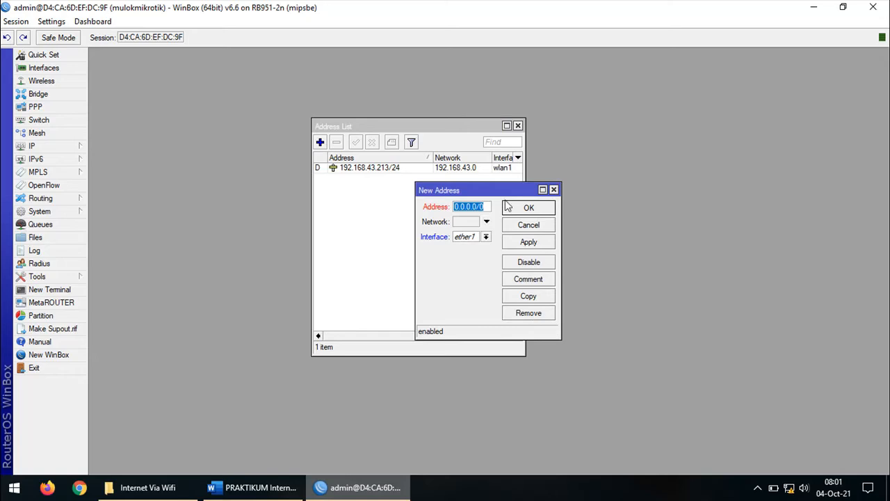
text(1)
text(92.168.)
text(2.1)
text(/24)
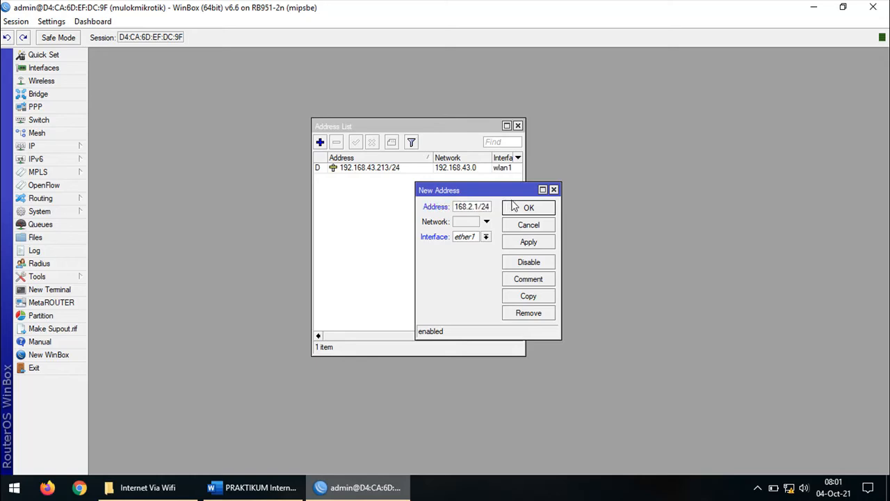
drag(562, 237, 698, 237)
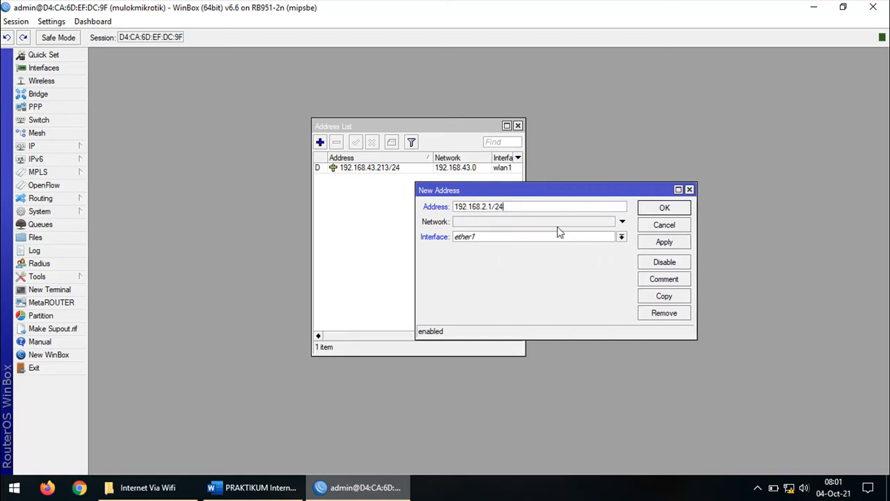
click(621, 236)
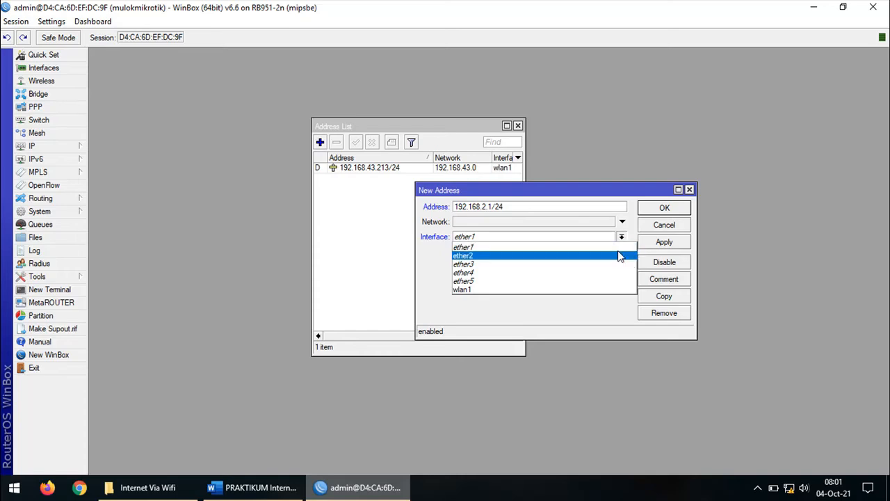
click(618, 255)
click(676, 244)
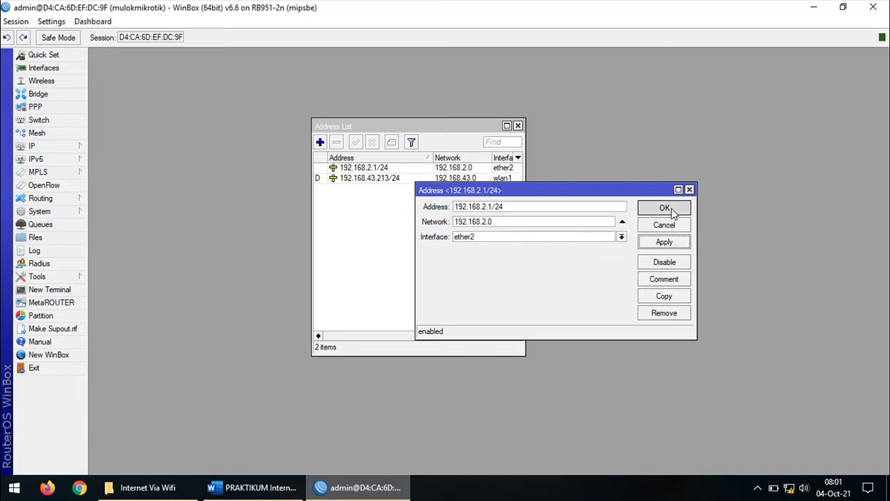
click(669, 208)
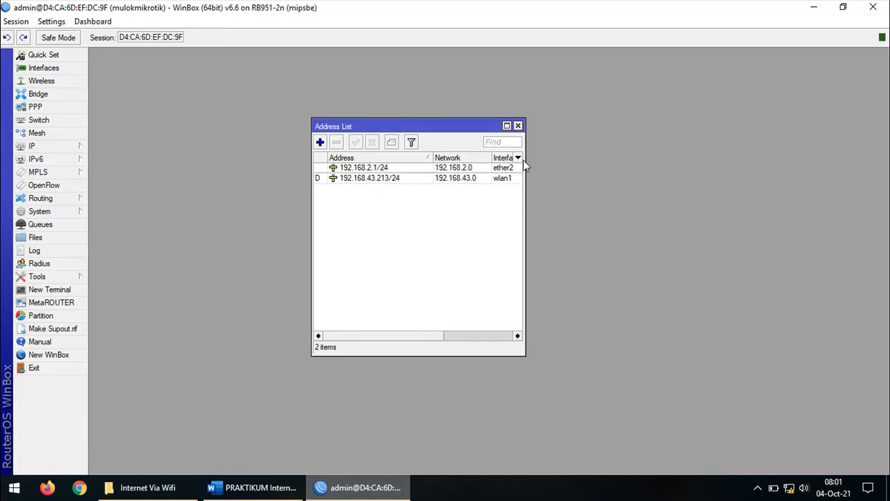
drag(526, 169, 571, 171)
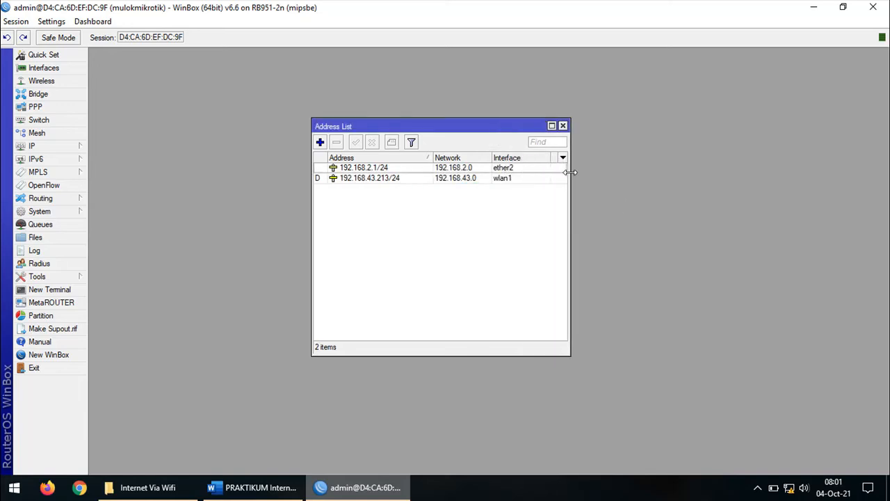
Close the Address List and scroll the worksheet to section 3, 'Default Routing, DAS'
click(563, 127)
click(290, 486)
scroll(398, 358, down, 10)
scroll(395, 341, down, 4)
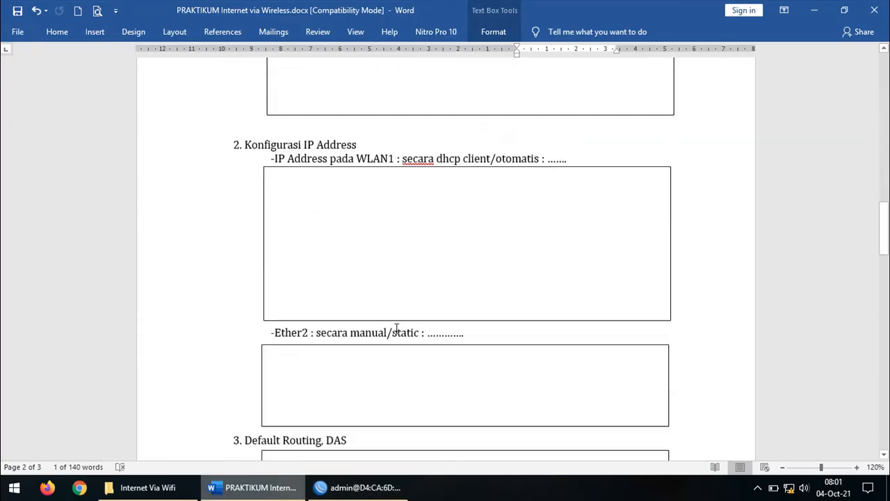
scroll(259, 321, down, 3)
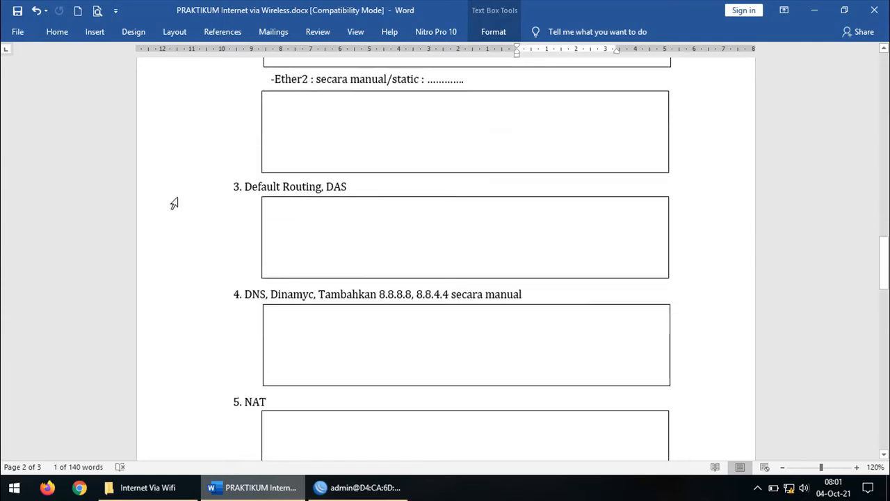
click(182, 189)
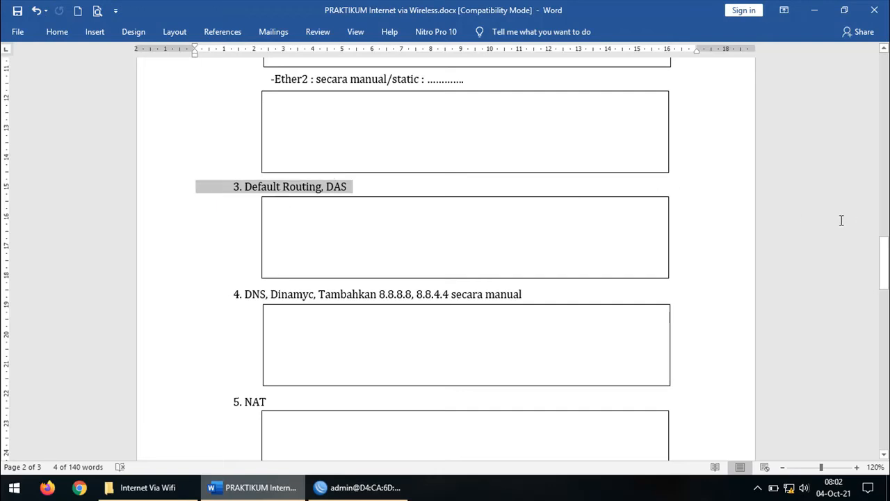
click(366, 490)
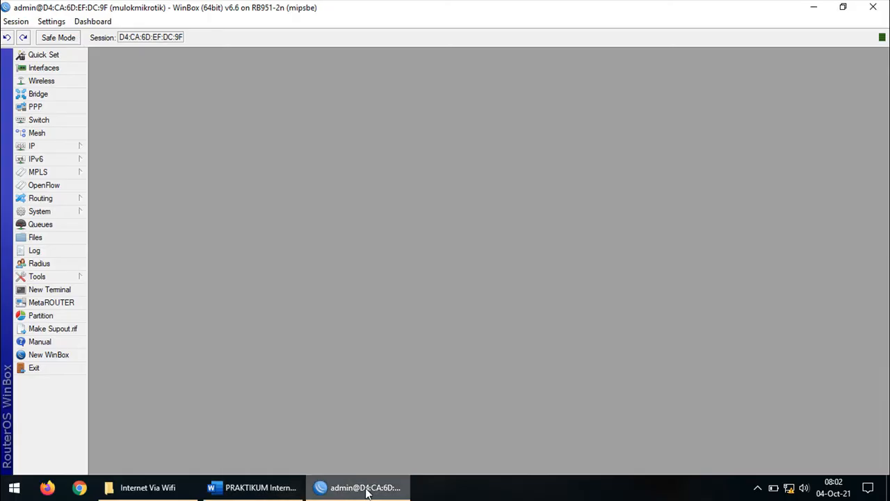
Inspect the dynamic default route 0.0.0.0/0 via 192.168.43.1 on wlan1 in IP > Routes, then close it
click(76, 146)
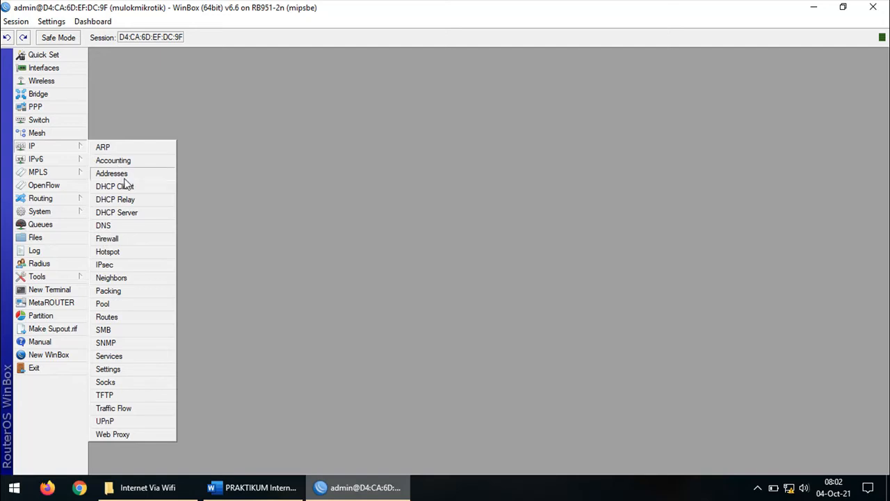
click(108, 317)
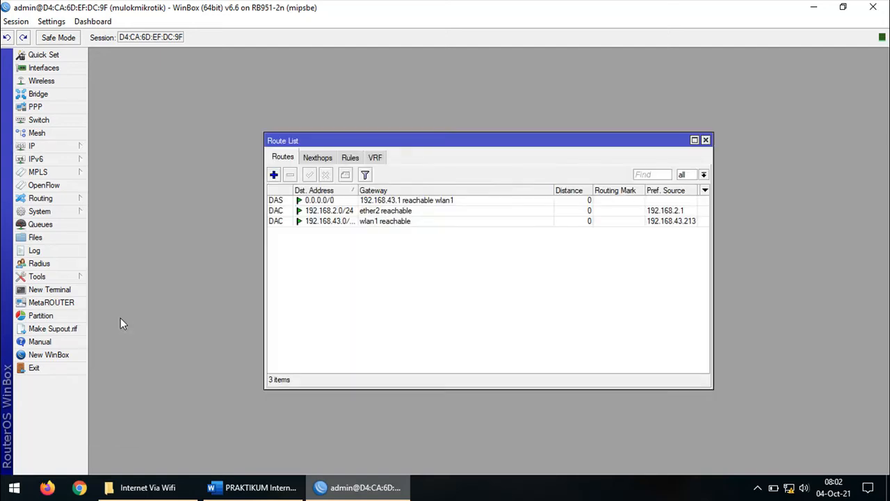
drag(451, 137, 393, 135)
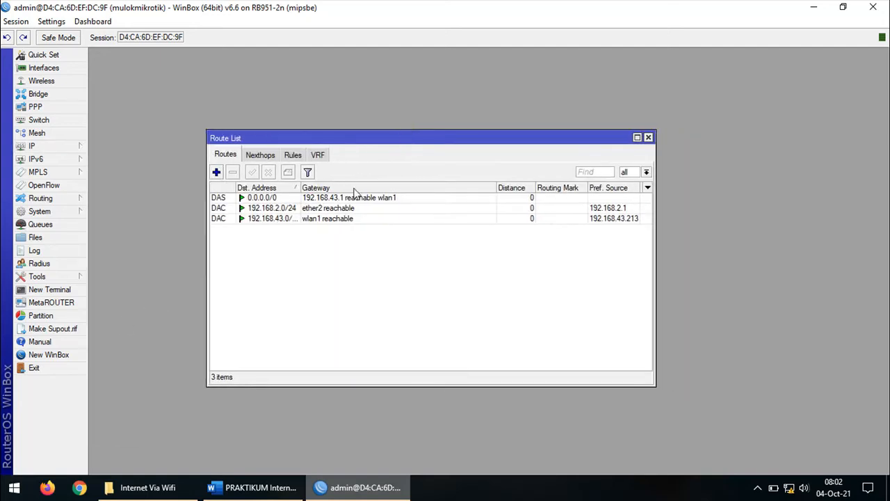
click(346, 199)
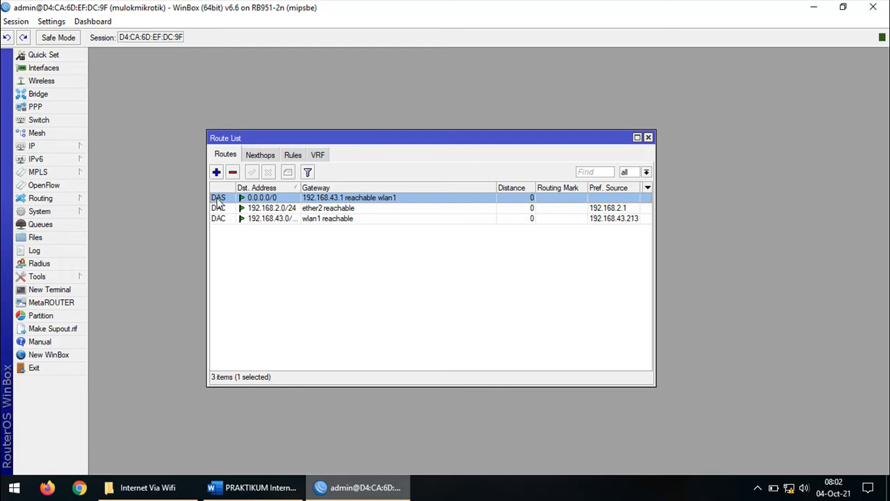
mouse_move(218, 201)
mouse_move(263, 202)
click(648, 138)
Read worksheet section 4 on adding DNS servers 8.8.8.8 and 8.8.4.4, then return to WinBox
click(334, 484)
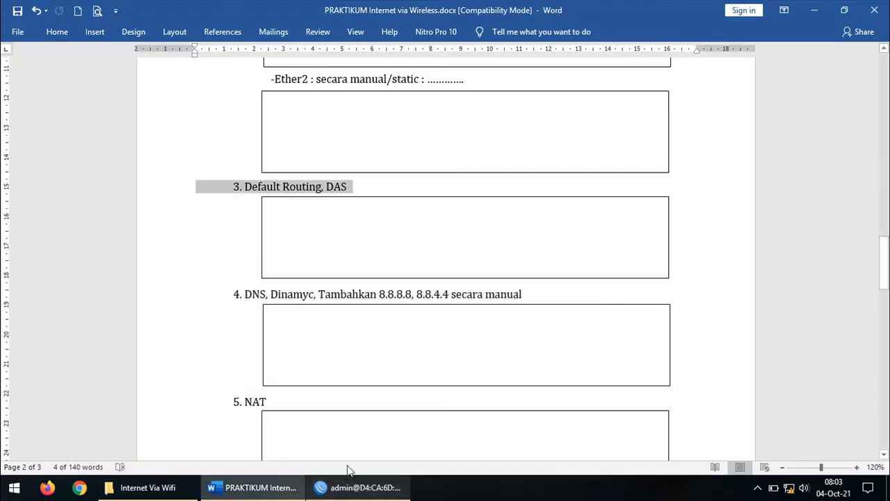
scroll(399, 316, down, 2)
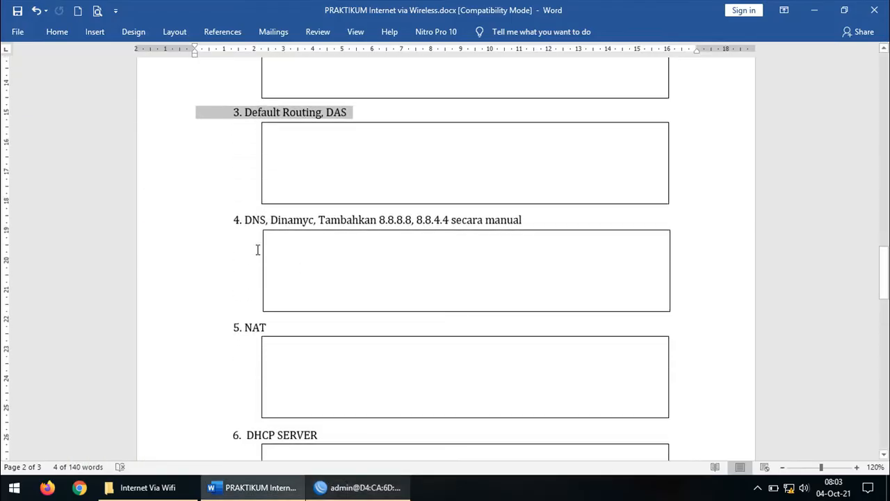
click(150, 222)
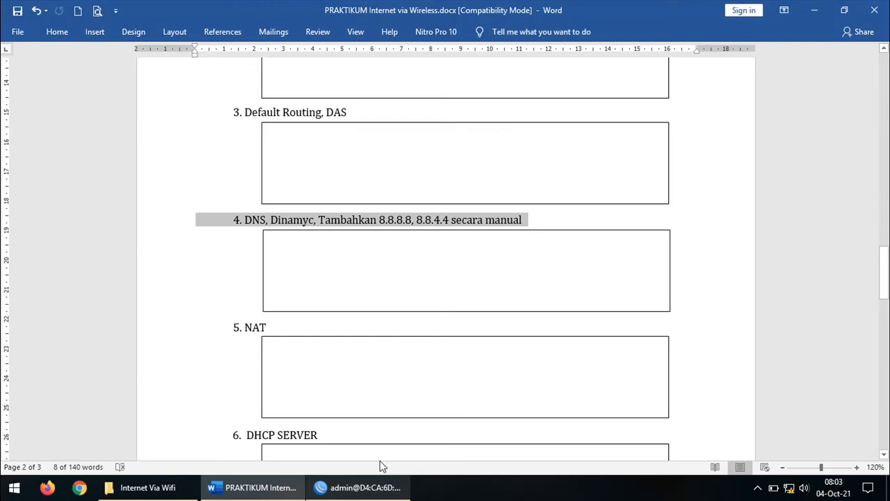
click(362, 487)
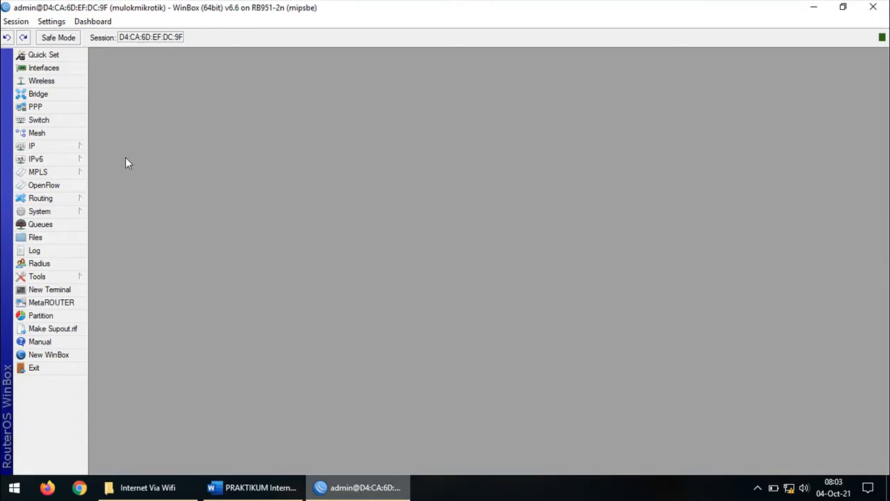
Add DNS servers 8.8.8.8 and 8.8.4.4 under IP > DNS and apply the settings
click(78, 145)
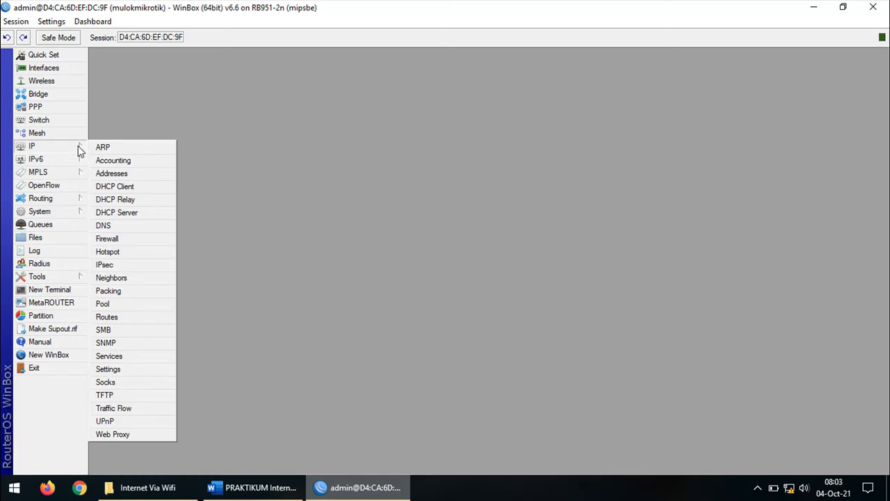
click(132, 228)
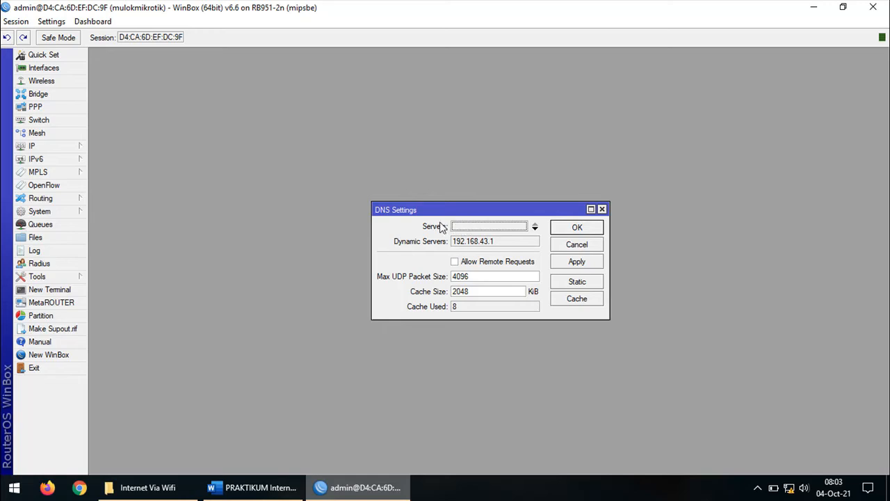
click(534, 227)
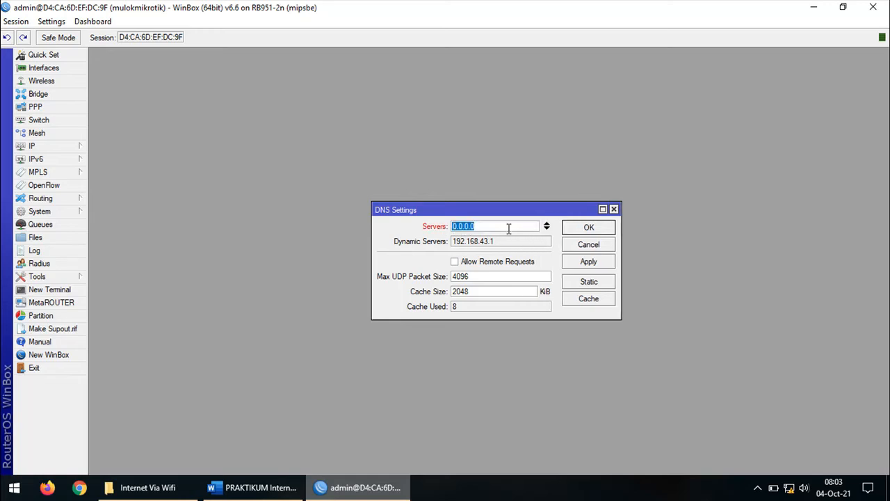
text(8.8.8.8)
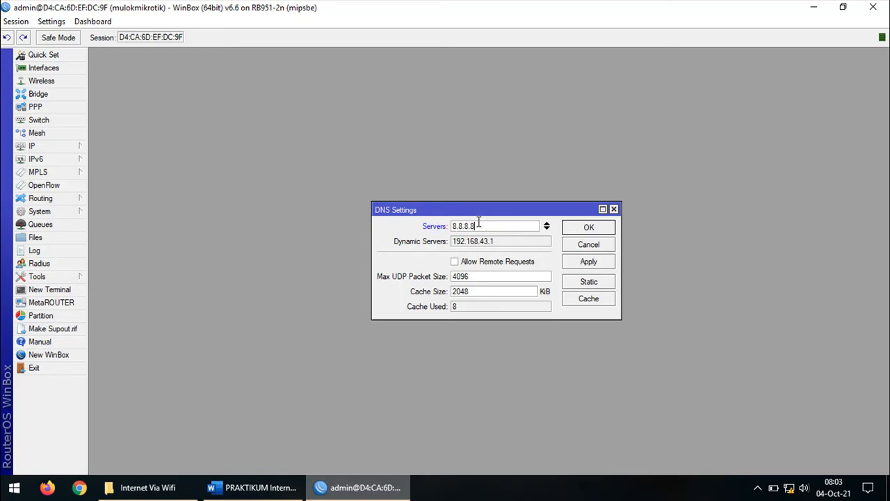
click(547, 226)
text(8)
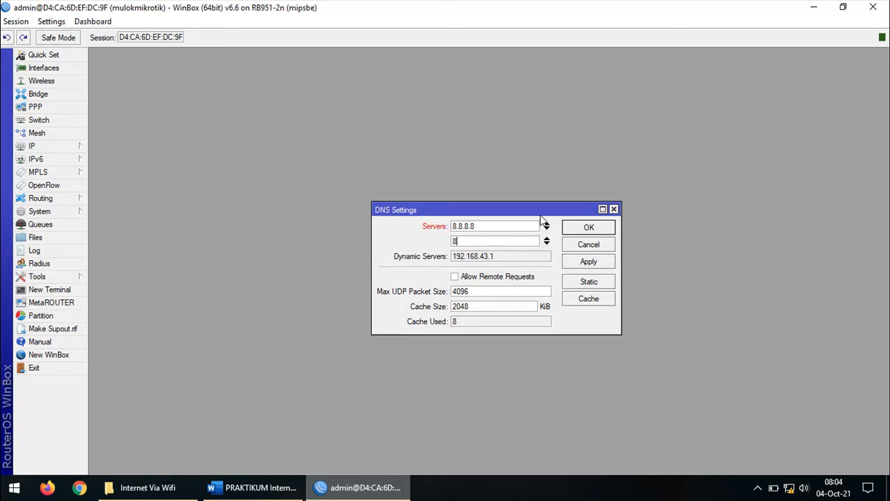
text(.8.4.4)
click(455, 278)
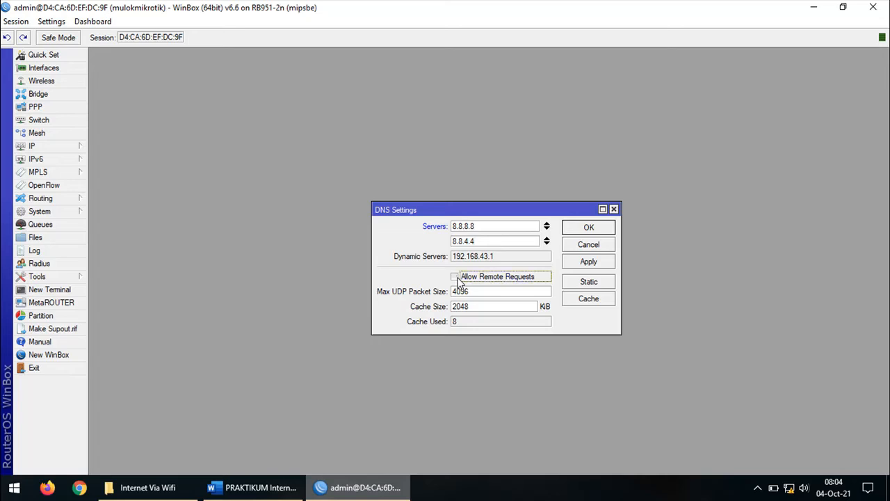
click(578, 268)
click(583, 228)
Read the worksheet's section 5 NAT heading, then return to WinBox
key(alt+Tab)
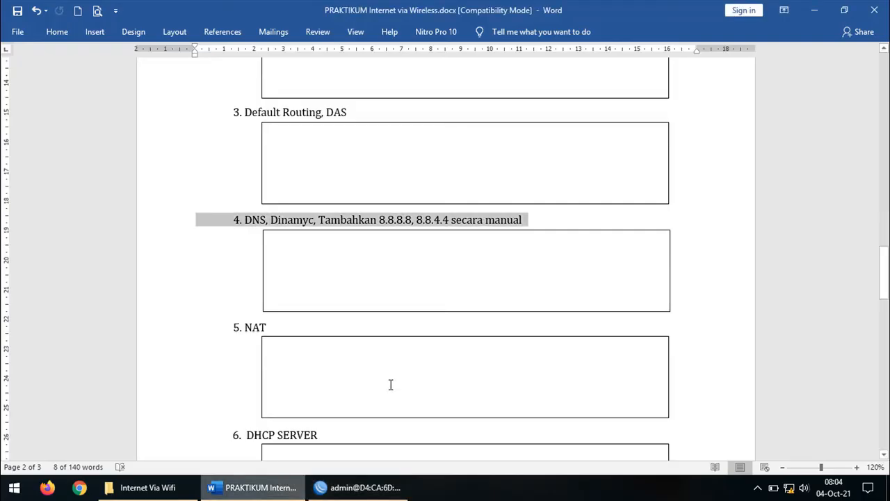
scroll(456, 298, down, 2)
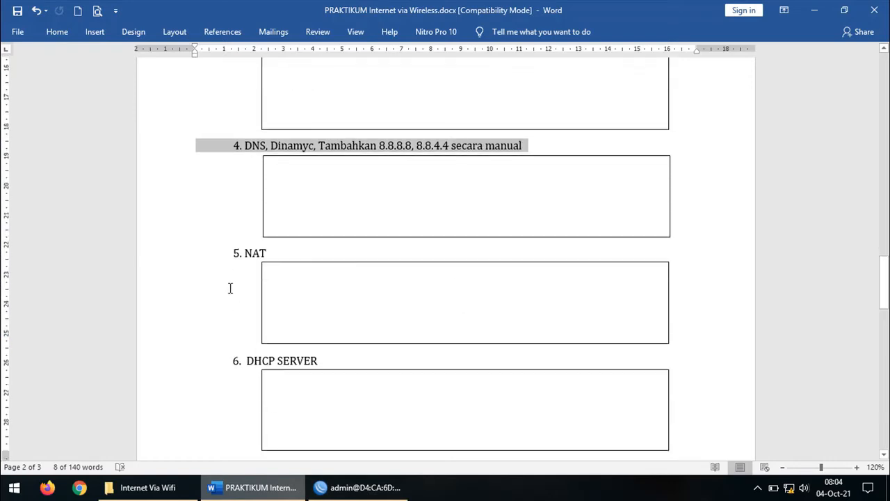
click(169, 257)
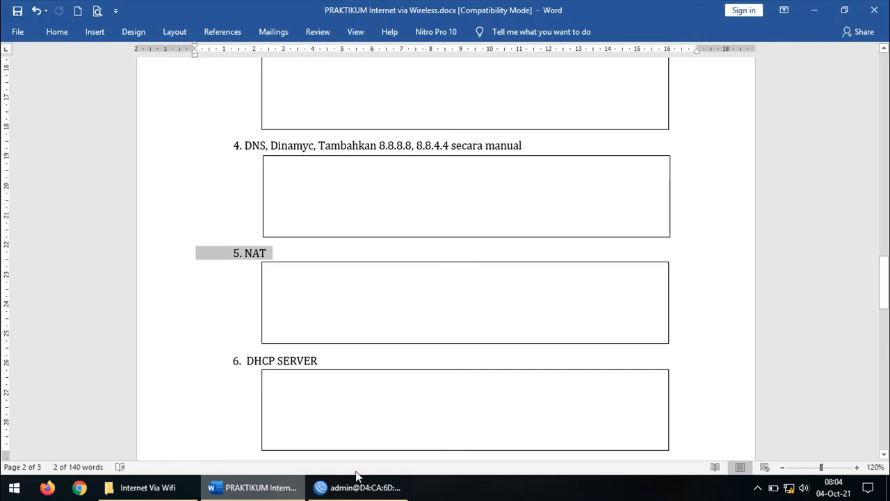
click(357, 491)
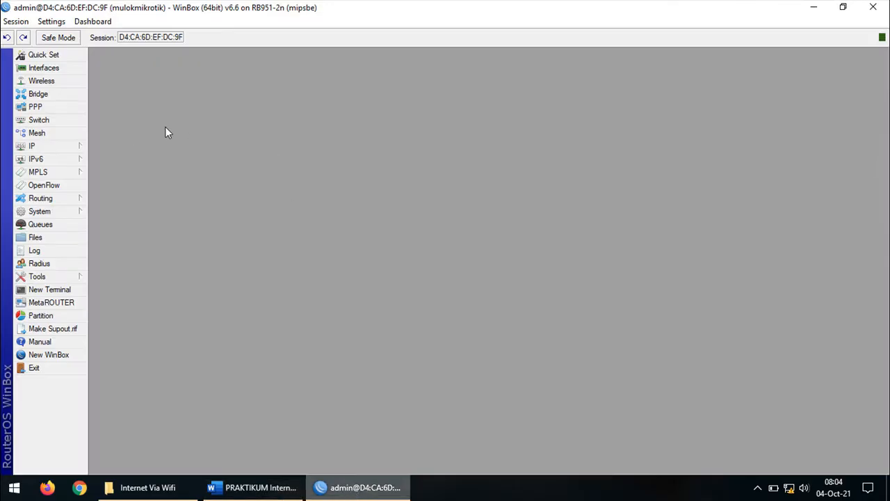
Create a new srcnat NAT rule in IP > Firewall with out interface wlan1
click(76, 146)
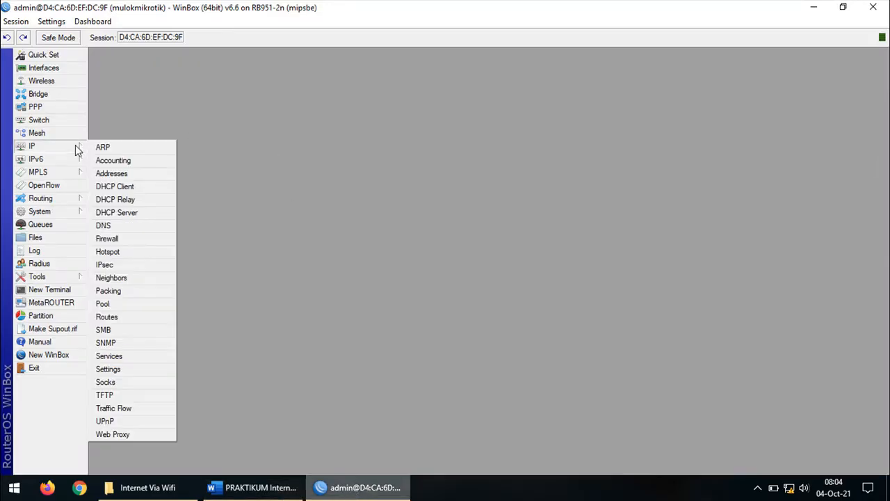
click(139, 243)
drag(339, 140, 329, 130)
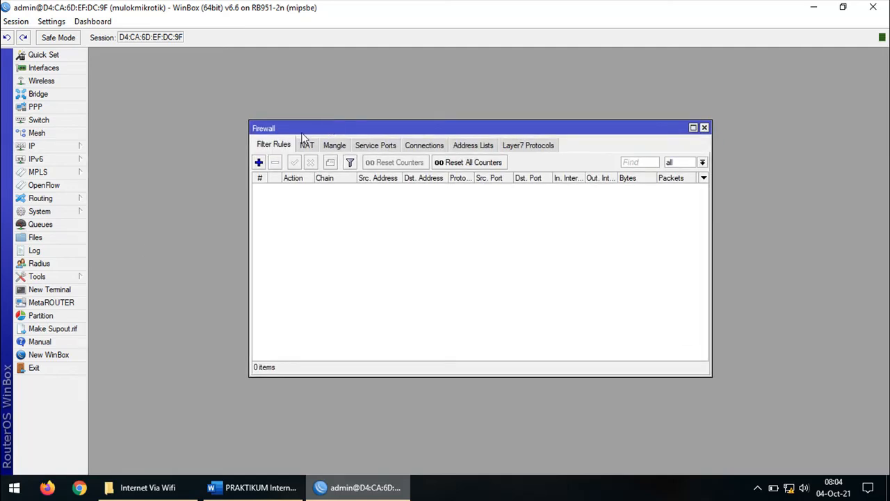
click(306, 147)
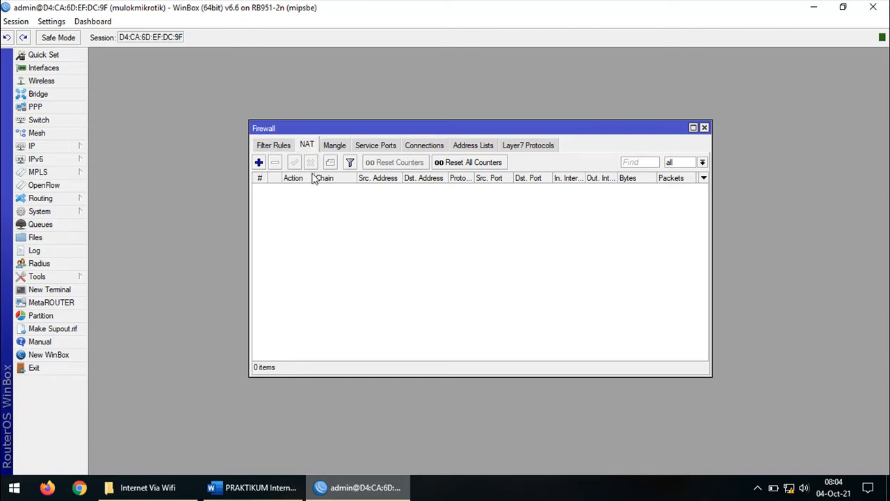
click(259, 163)
drag(414, 91, 279, 89)
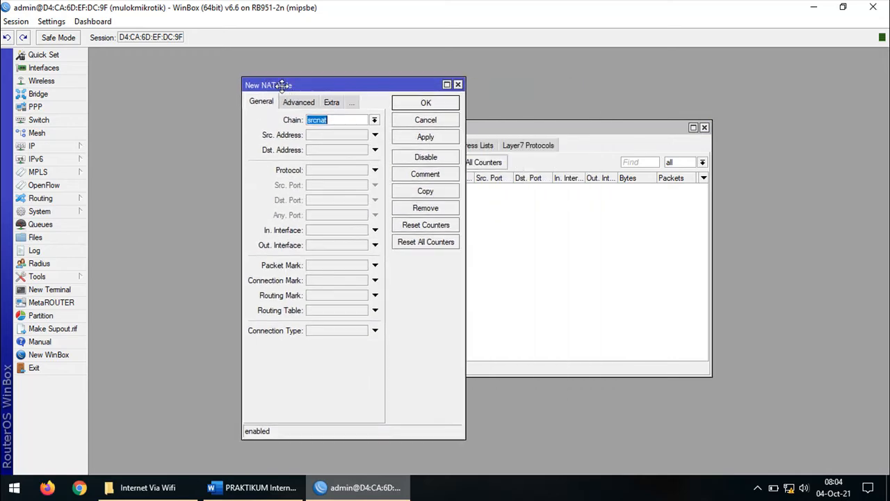
click(333, 119)
click(338, 245)
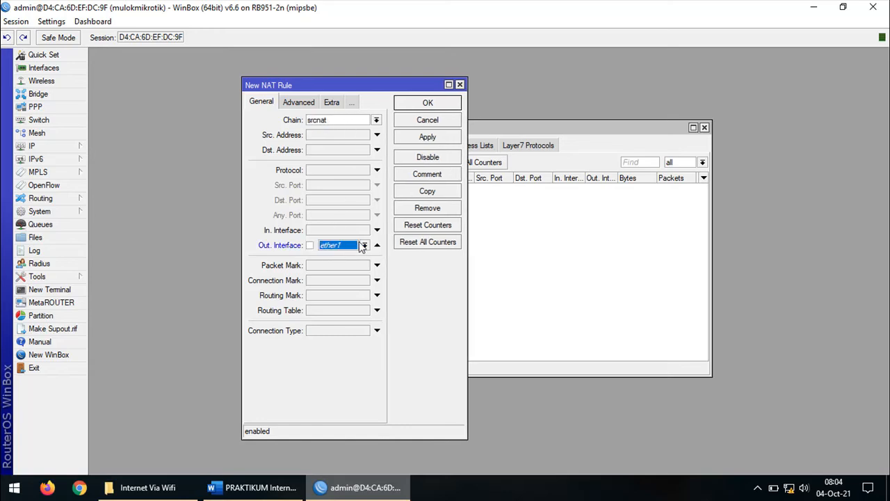
click(365, 245)
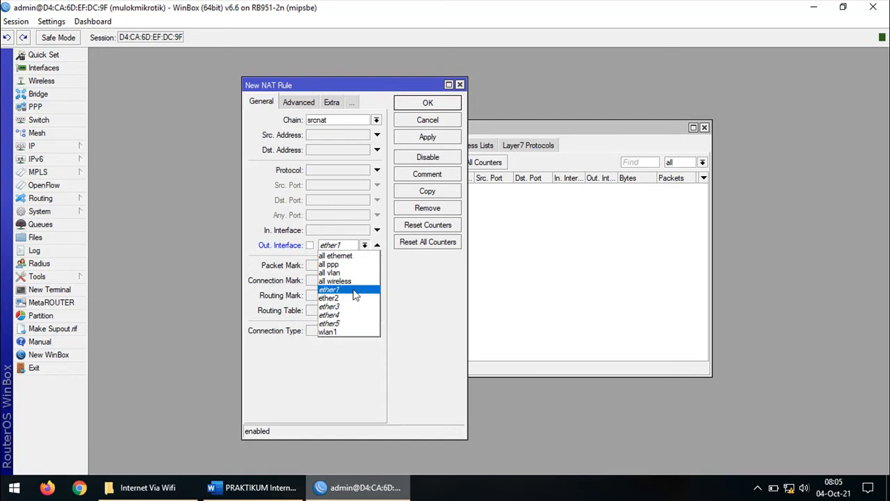
click(350, 333)
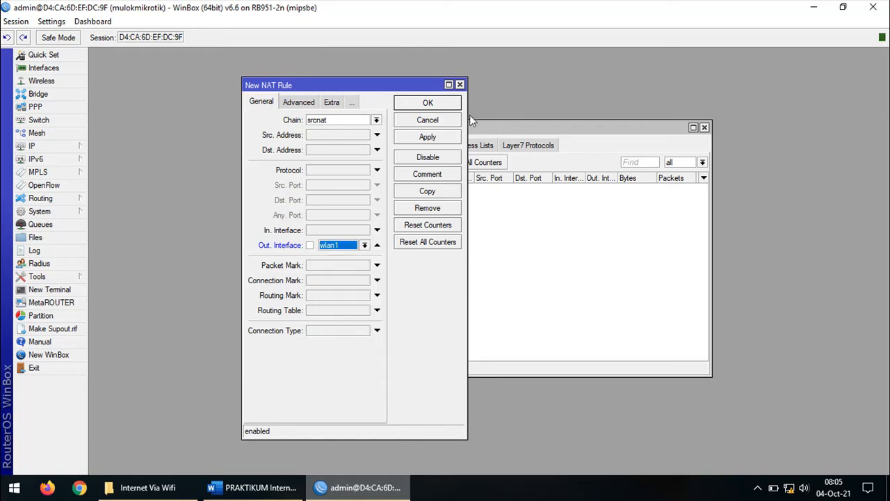
Set the NAT rule action to masquerade, save it, and close the Firewall window
drag(467, 119, 721, 124)
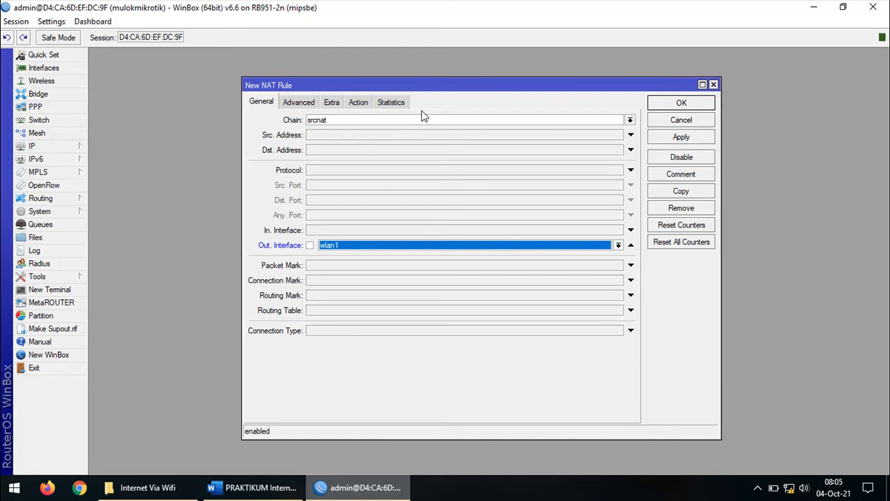
click(367, 103)
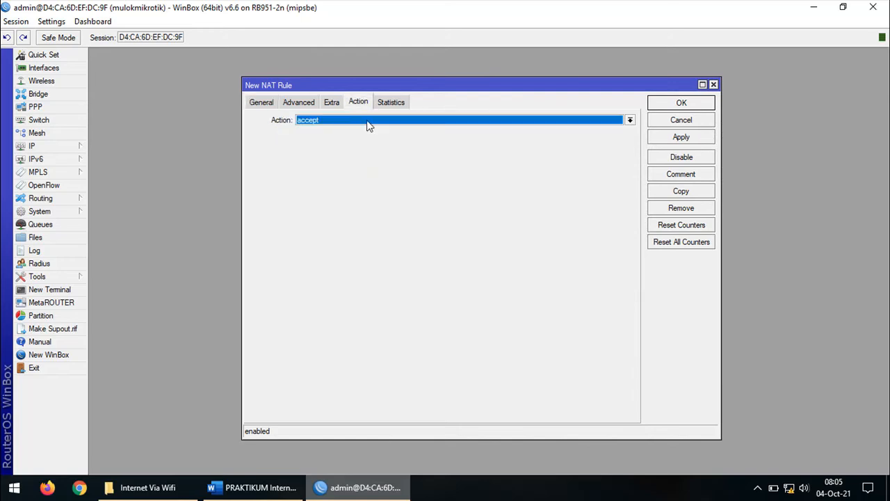
click(368, 122)
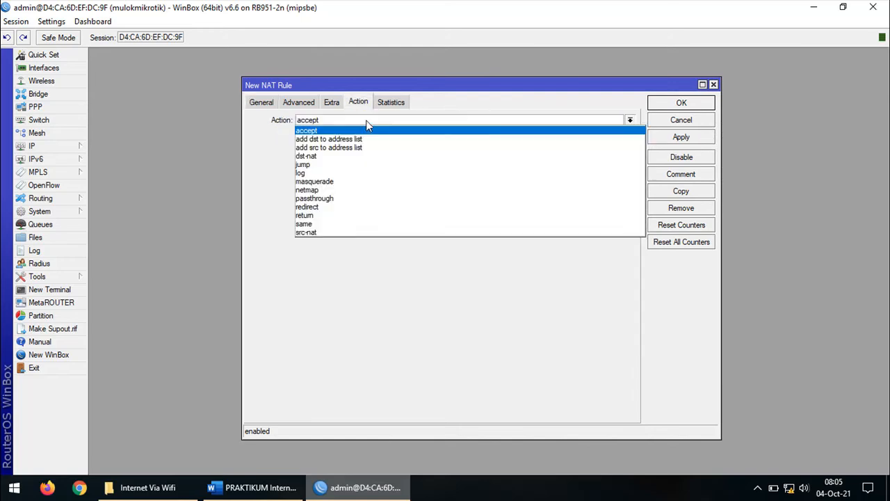
click(355, 182)
click(695, 138)
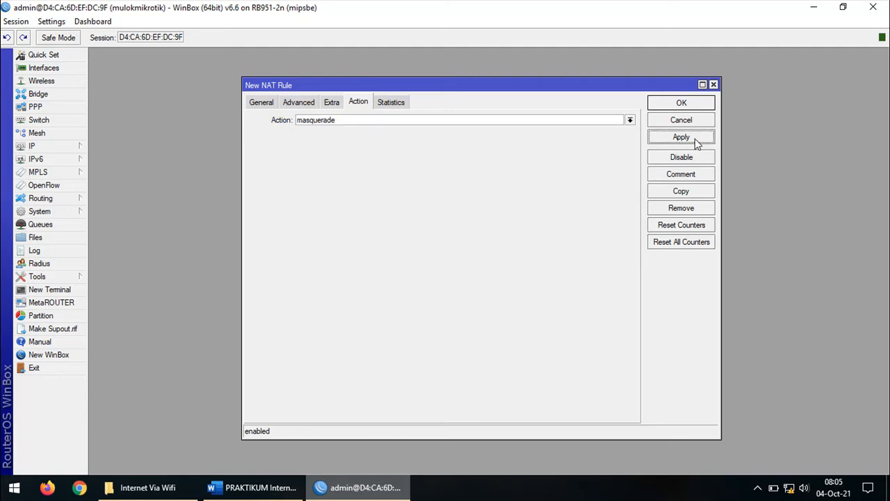
click(697, 103)
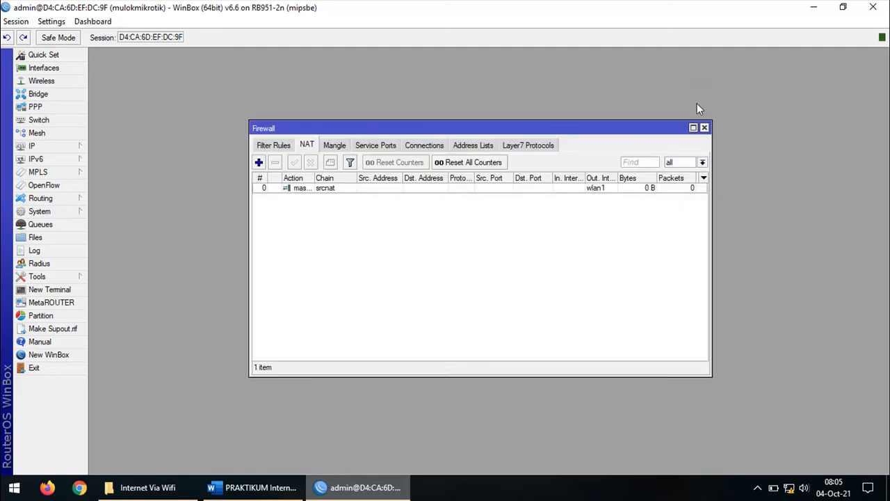
click(357, 189)
drag(709, 235, 782, 237)
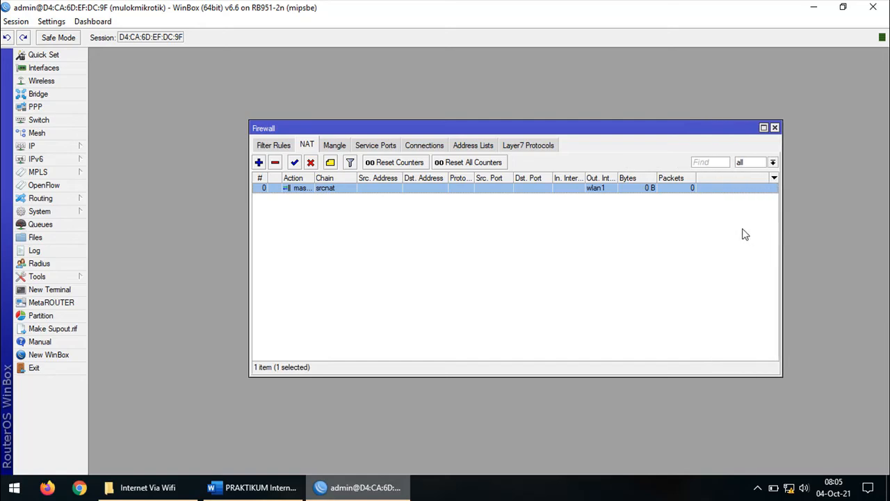
click(775, 128)
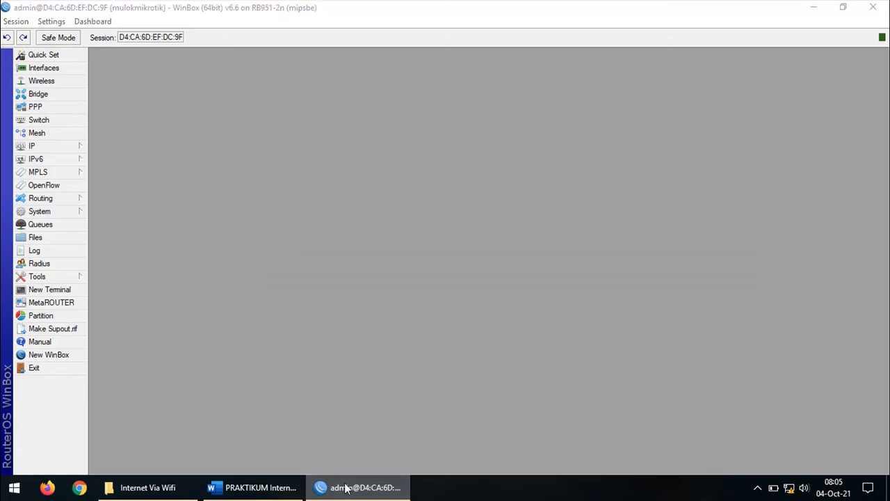
click(341, 486)
Scroll the worksheet to the empty 6. DHCP SERVER answer box, then return to WinBox
scroll(558, 244, down, 3)
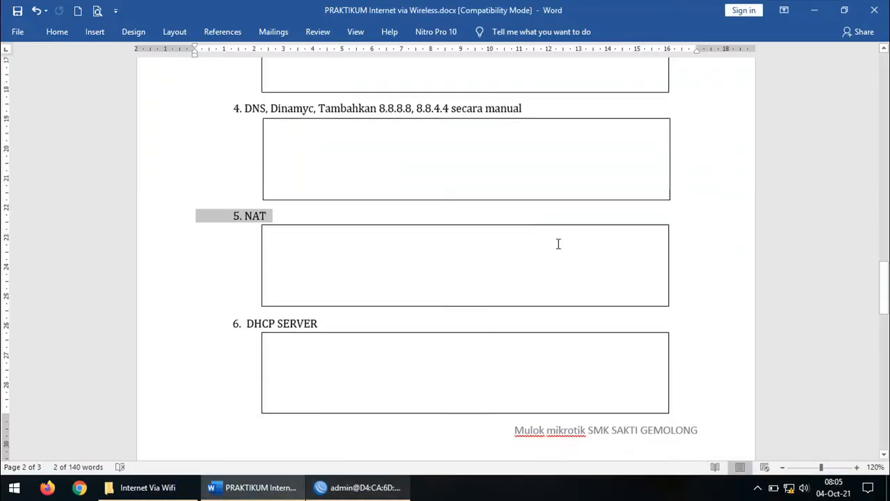
click(153, 303)
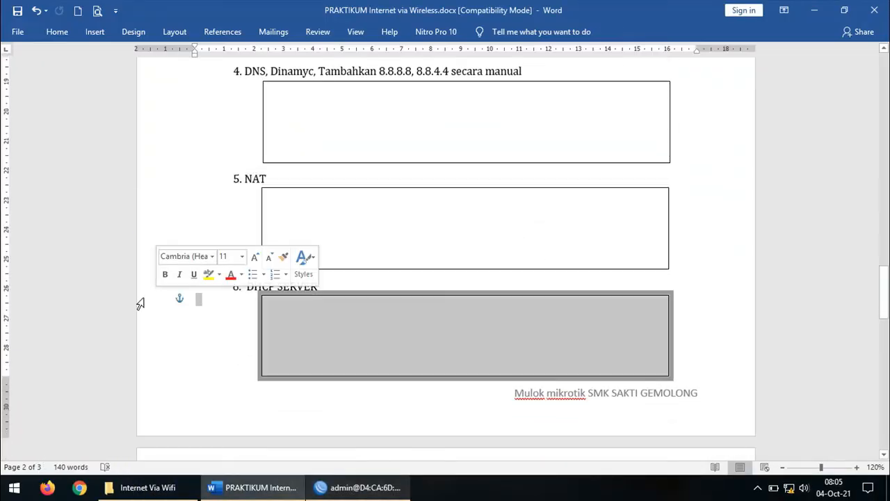
click(128, 288)
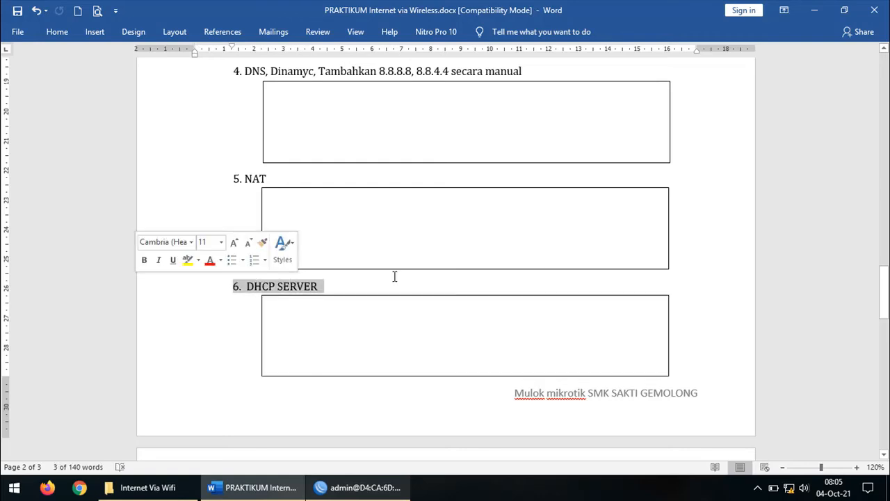
click(839, 273)
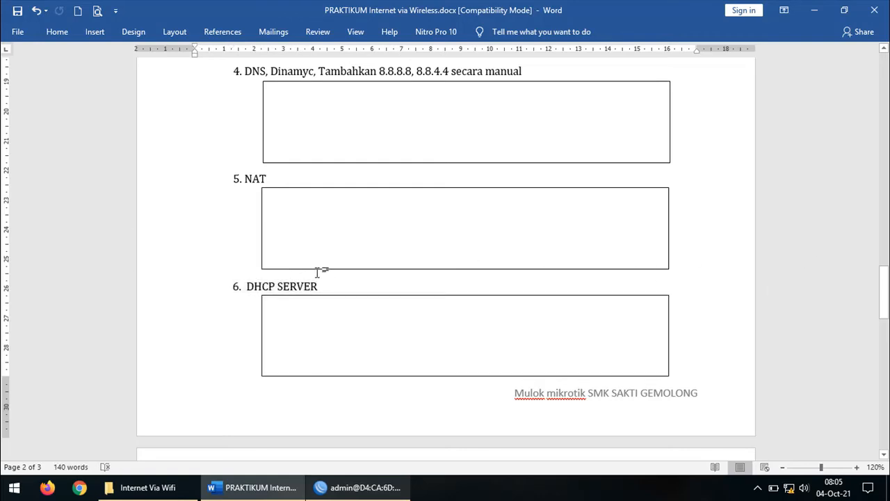
drag(341, 284, 234, 286)
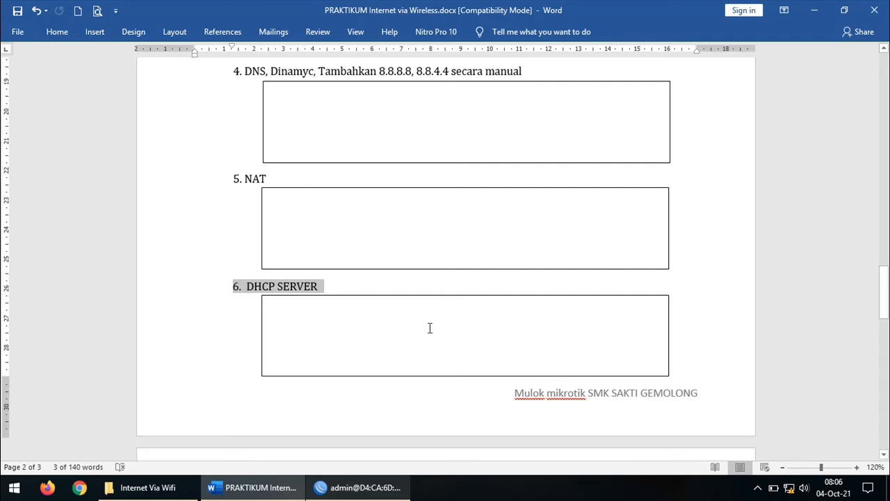
click(365, 496)
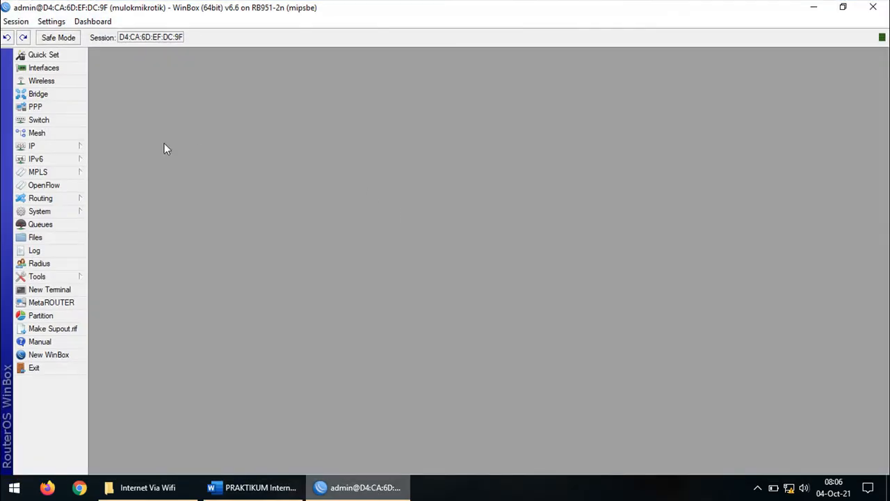
Launch DHCP Setup on ether2 and accept the 192.168.2.0/24 address space
click(79, 152)
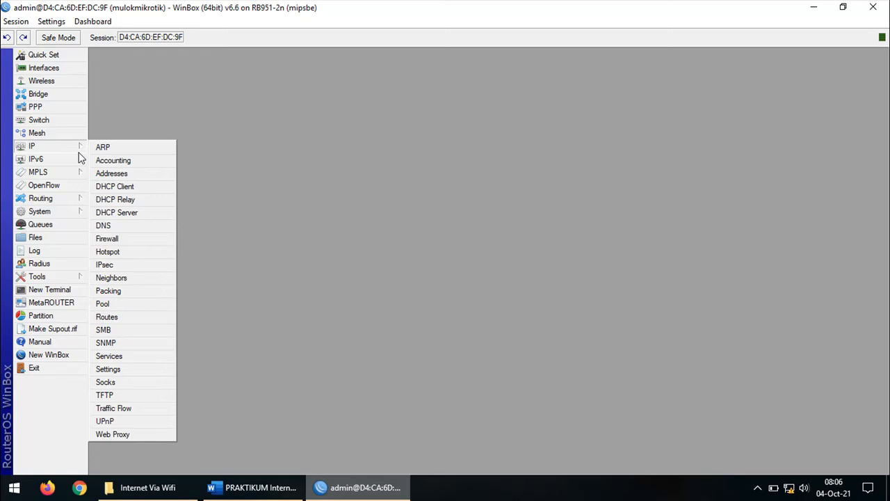
click(147, 220)
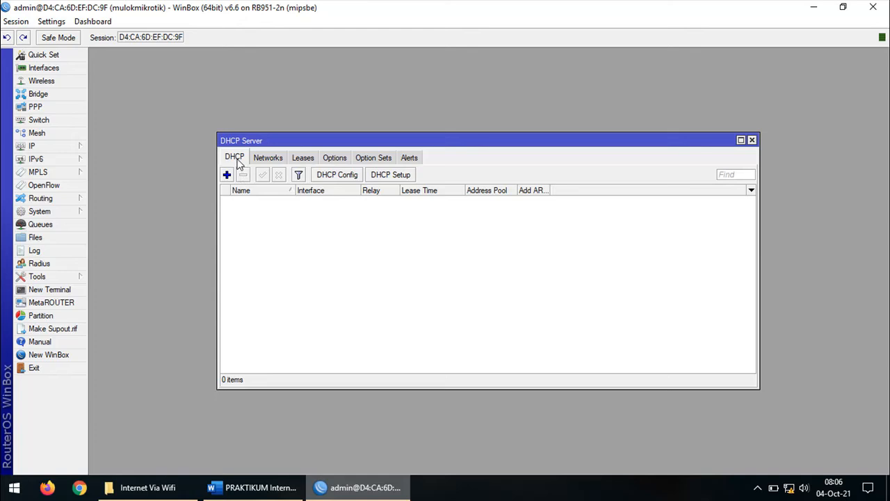
click(390, 176)
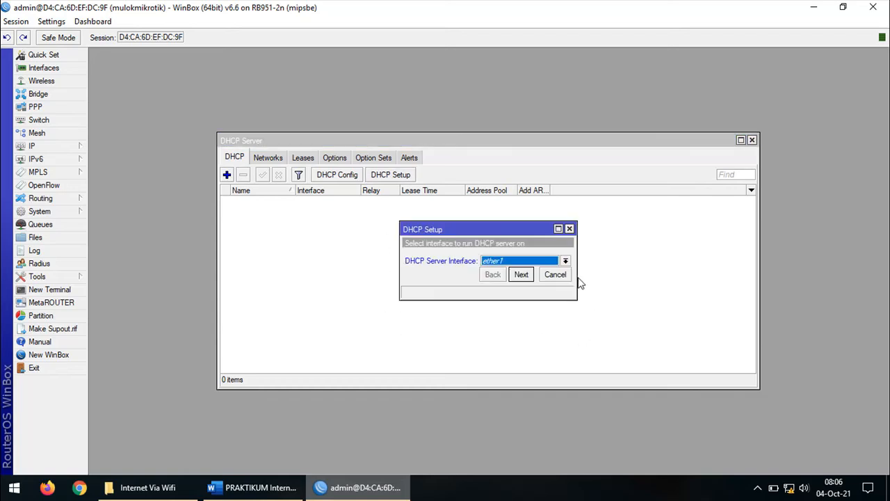
drag(577, 277, 698, 278)
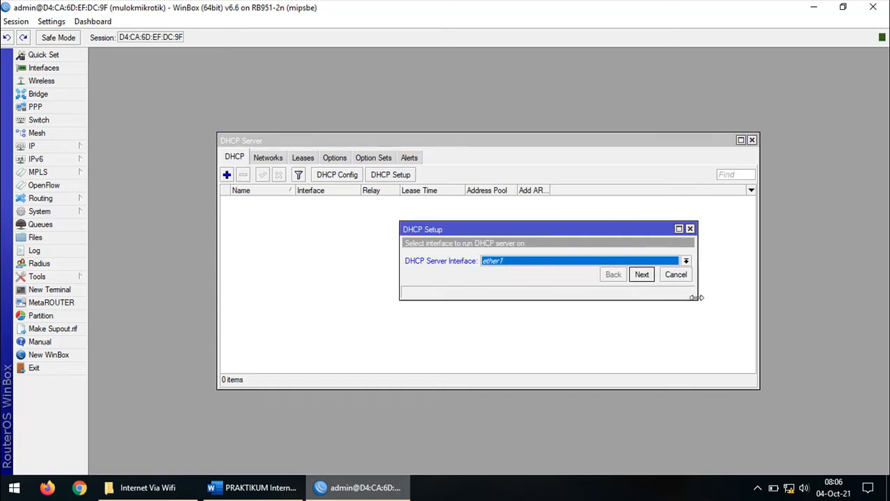
click(686, 261)
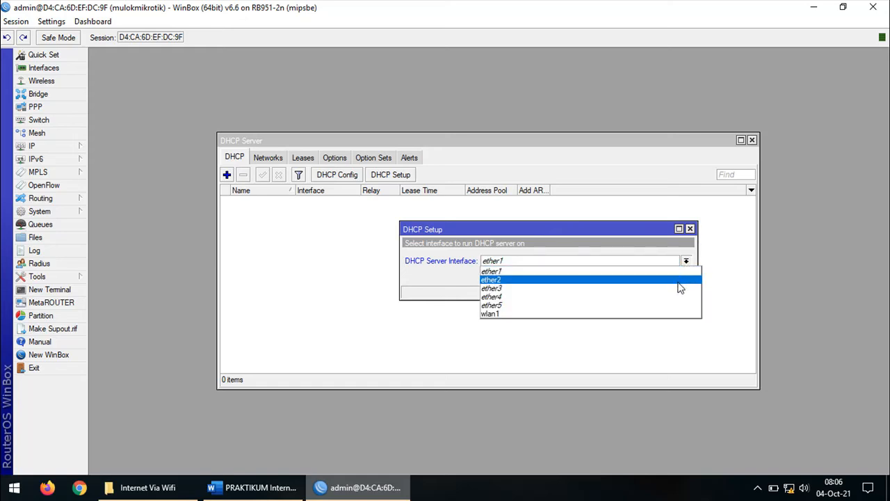
click(679, 288)
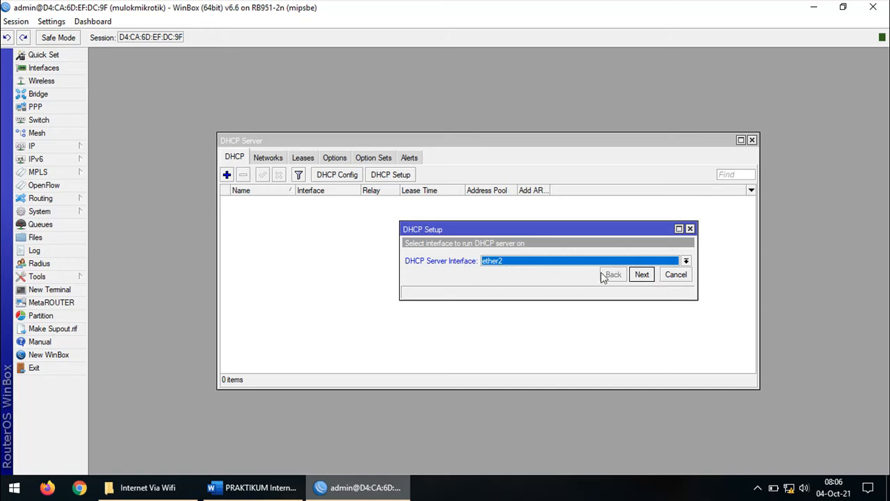
click(642, 274)
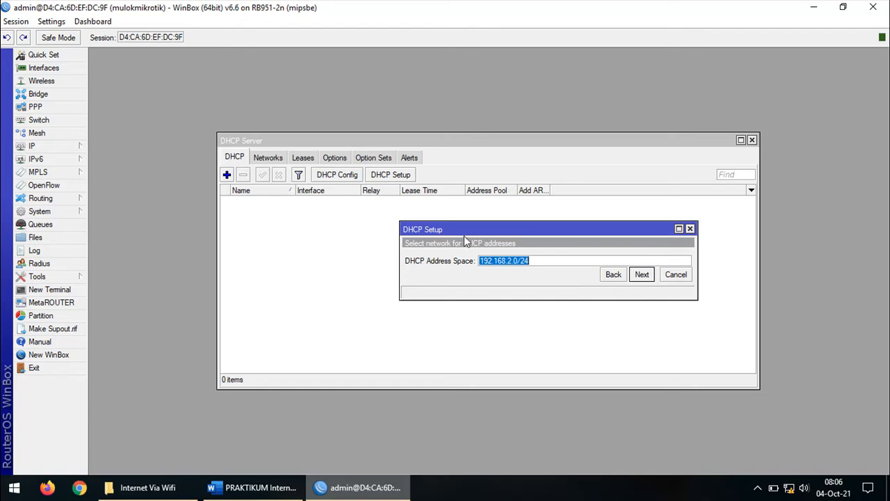
drag(471, 233, 343, 247)
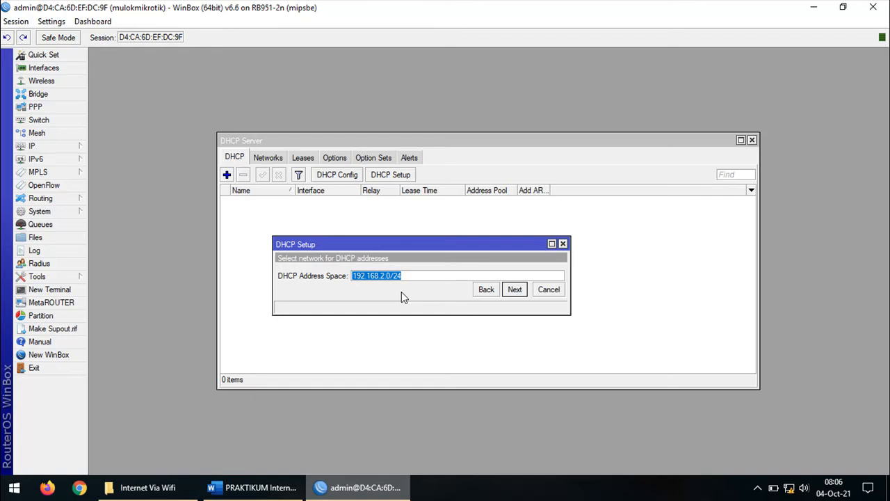
click(515, 289)
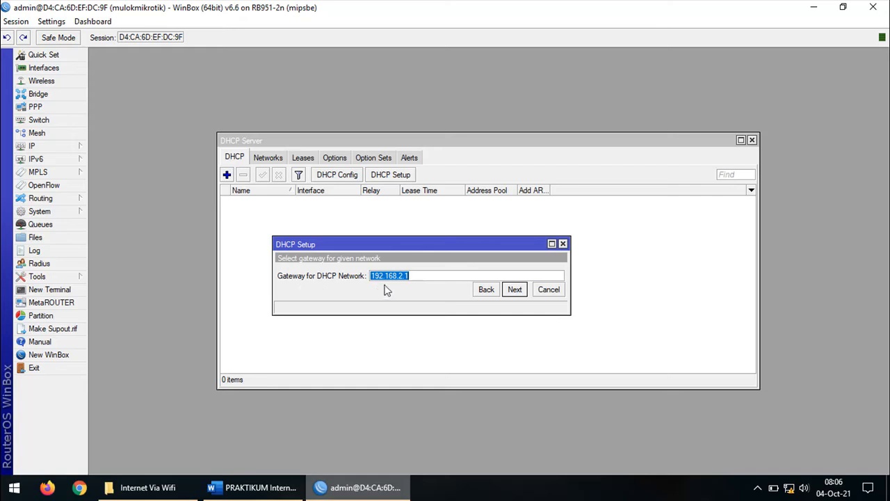
Keep gateway 192.168.2.1 and pool 192.168.2.2-192.168.2.254, reaching the DNS step with 192.168.43.1
click(418, 277)
drag(421, 277, 350, 272)
click(515, 289)
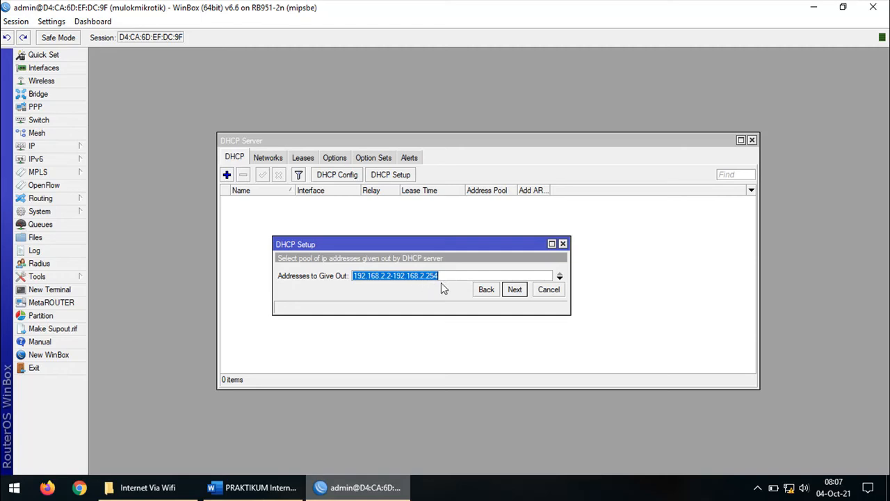
click(525, 291)
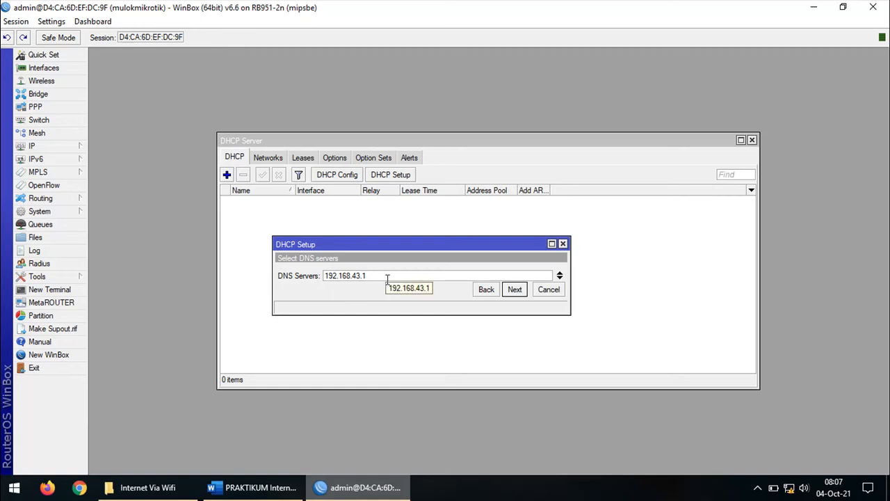
drag(387, 278, 324, 277)
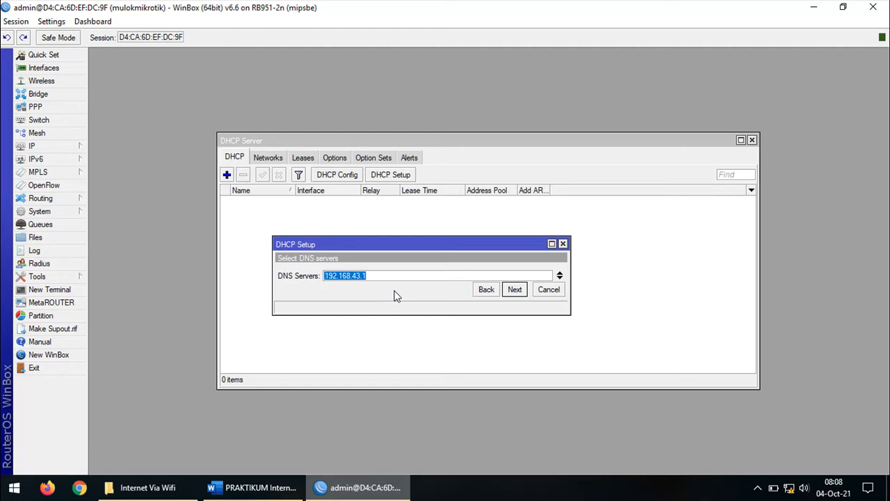
Add DNS servers 8.8.8.8 and 8.8.4.4 in the DHCP setup wizard
click(559, 279)
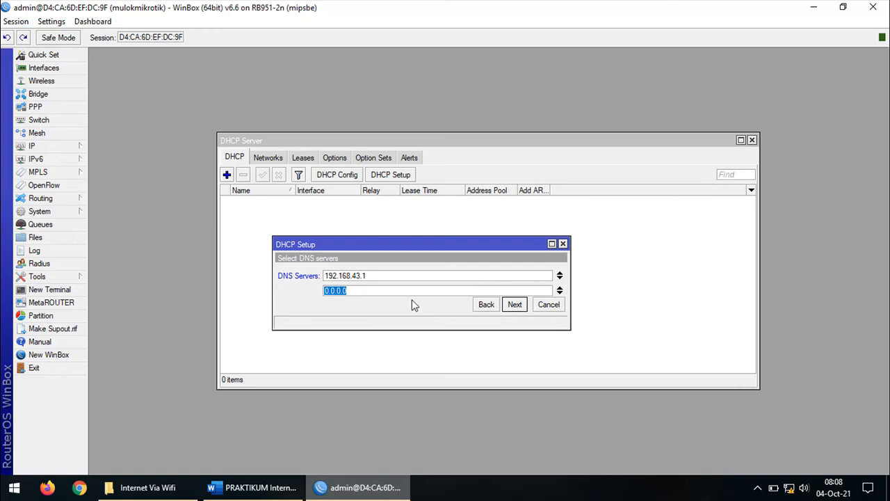
text(8.8.8.8)
click(560, 293)
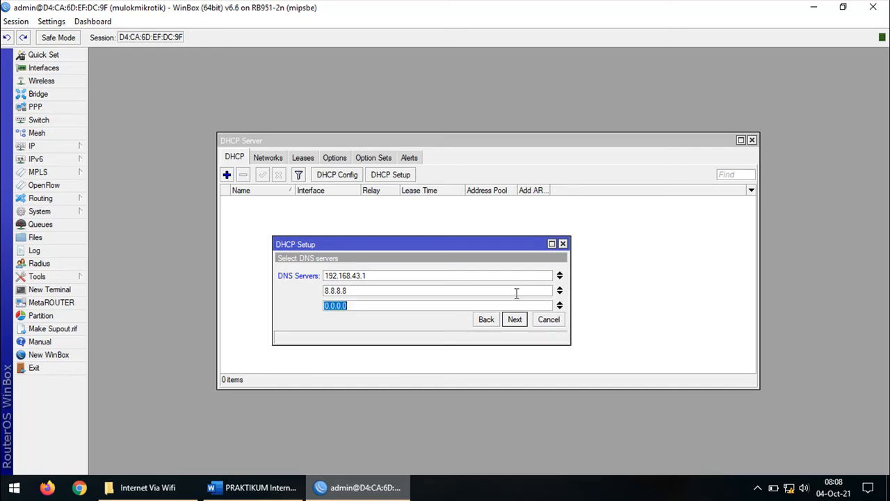
text(8.8.4.4)
click(515, 319)
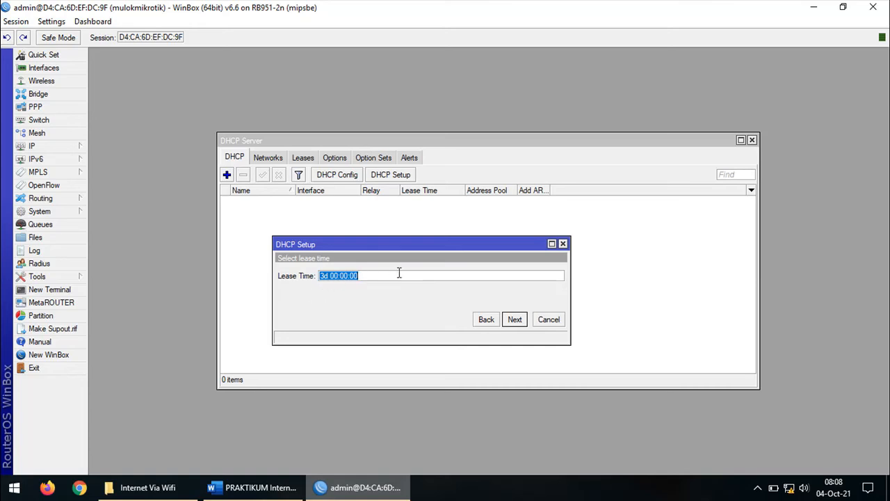
Accept the 3d lease time, dismiss the success message, and close DHCP Server
click(518, 319)
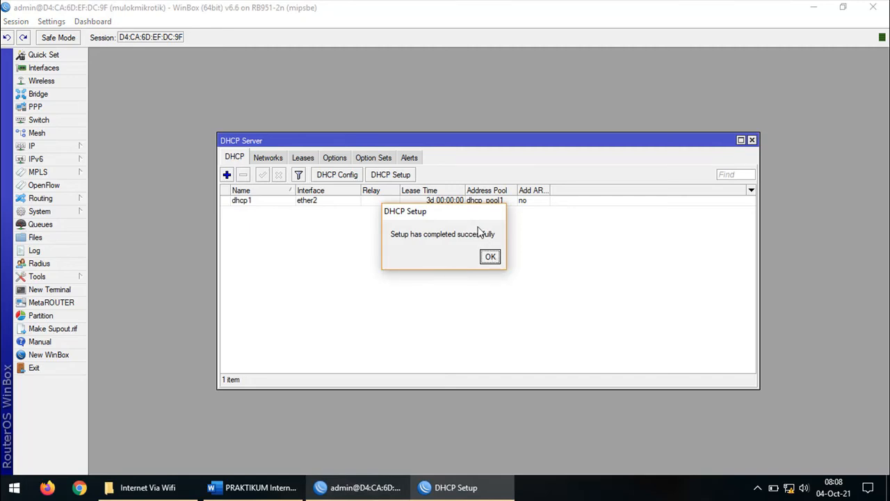
drag(475, 219, 473, 263)
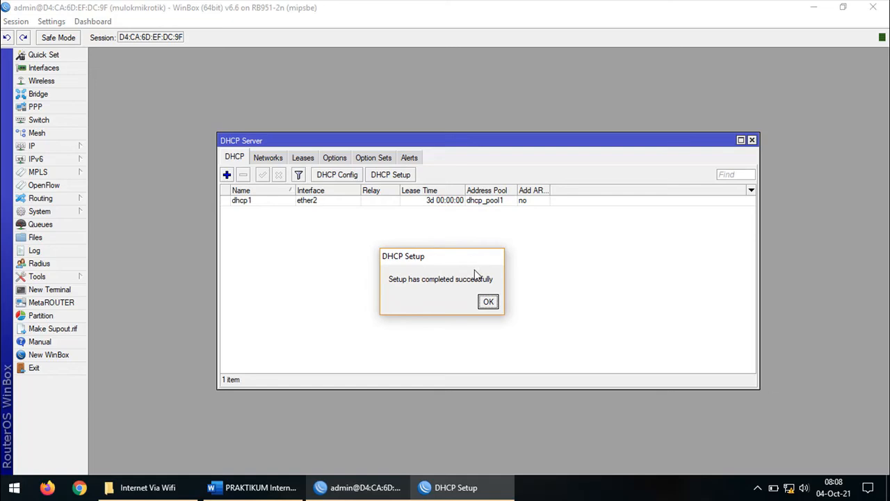
click(489, 302)
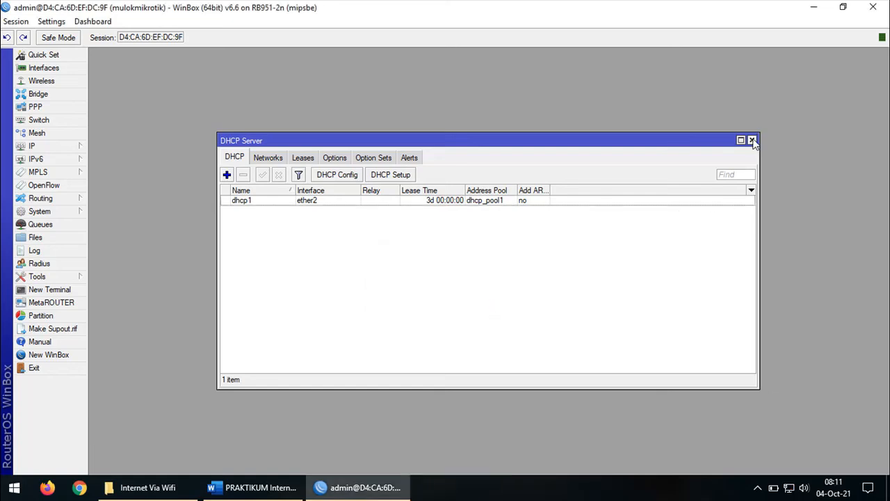
click(752, 140)
Review worksheet step 7 'Test koneksi RB ke Internet, ping google.com', then return to WinBox
click(258, 486)
scroll(425, 306, down, 3)
scroll(430, 292, down, 2)
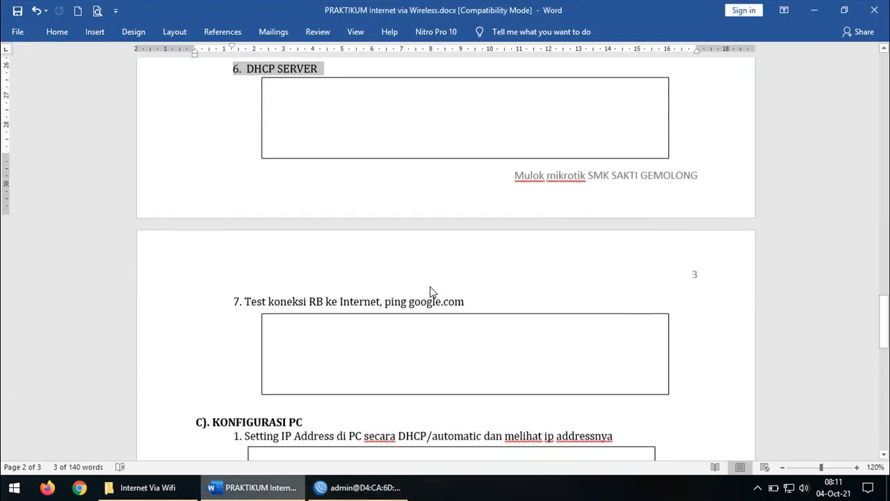
drag(236, 297, 480, 292)
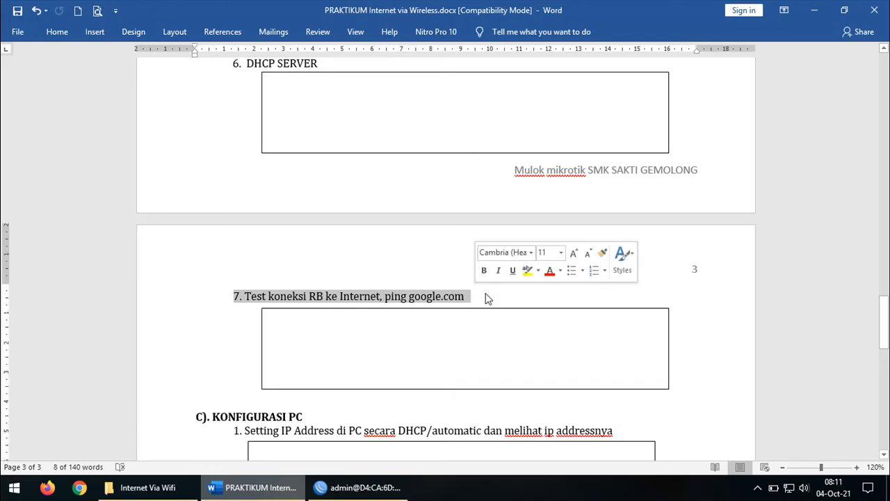
click(368, 490)
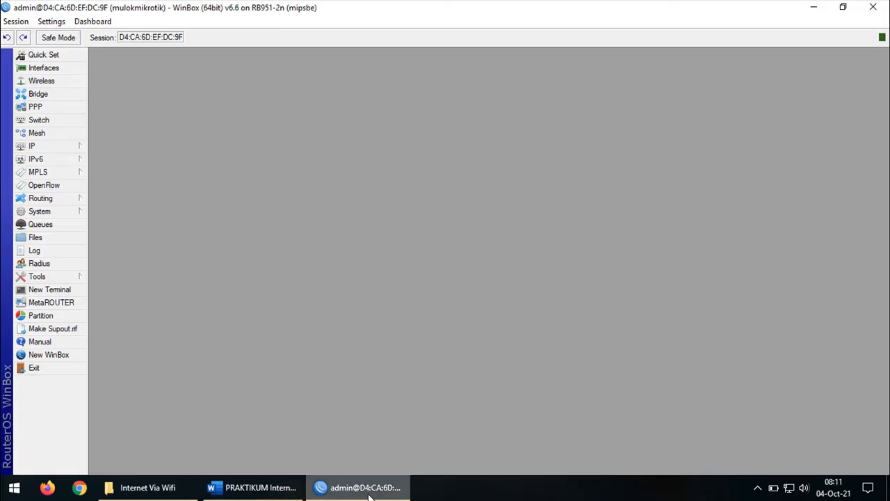
Ping google.com from a new router terminal and stop it after 18 replies with 0% loss
click(73, 290)
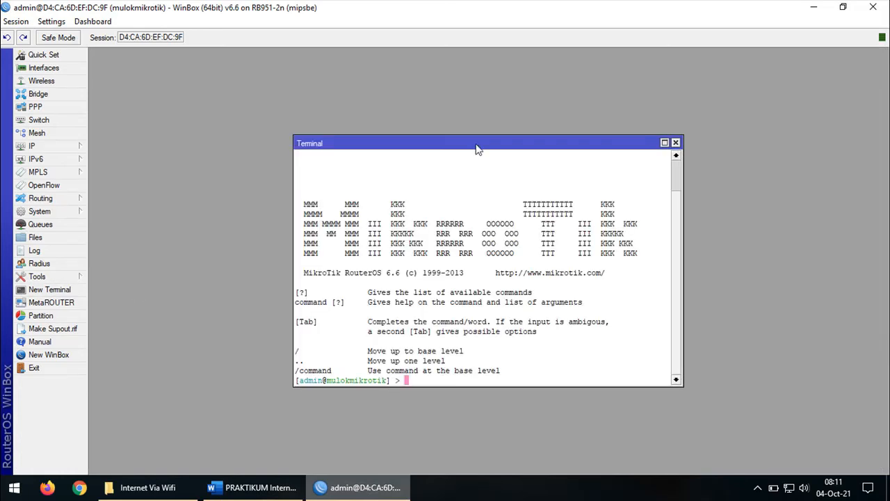
drag(475, 142, 440, 117)
text(pin)
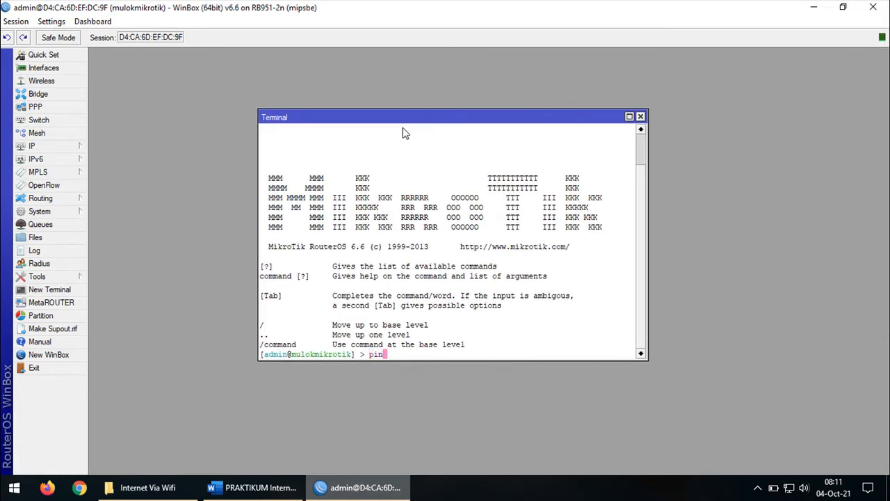
text(g google.com)
key(Return)
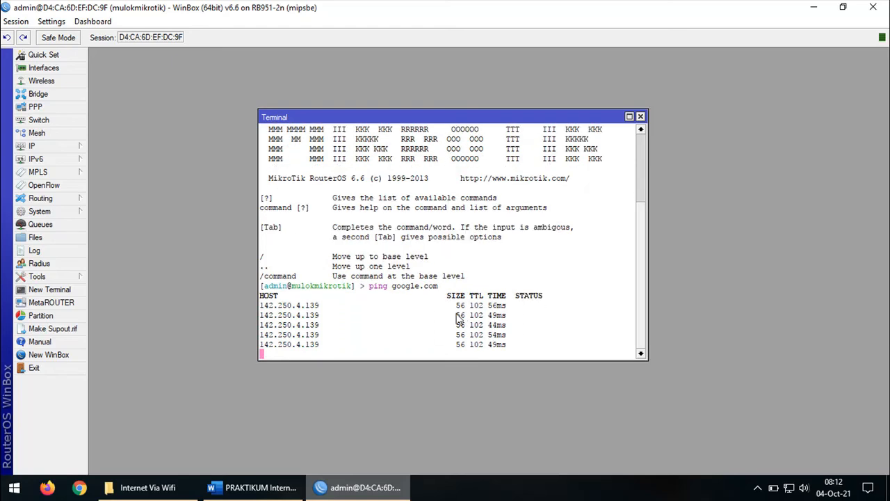
drag(456, 295, 479, 332)
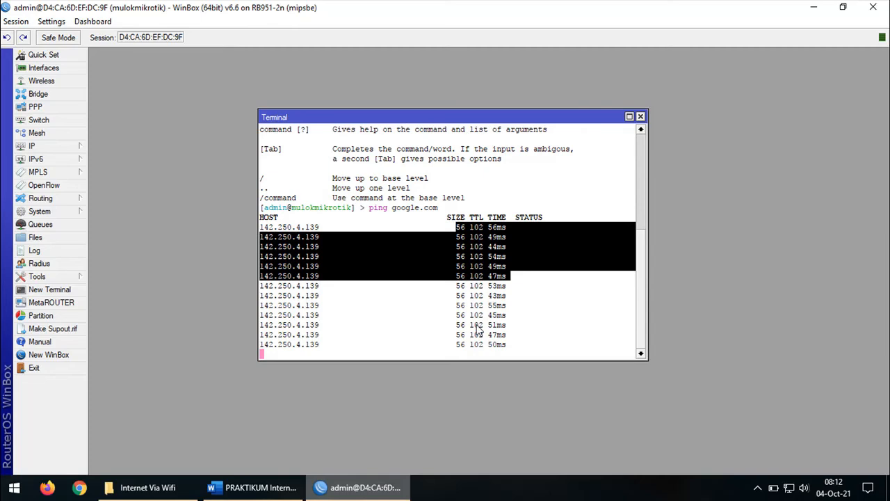
click(523, 277)
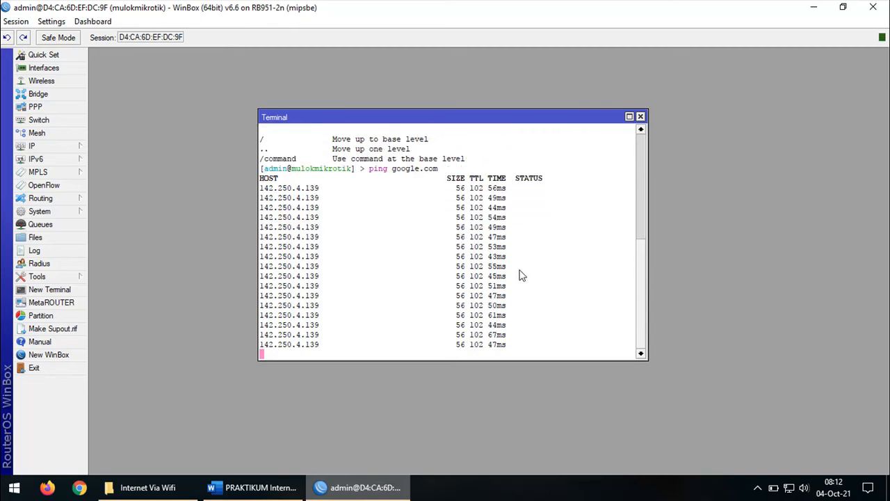
key(ctrl+c)
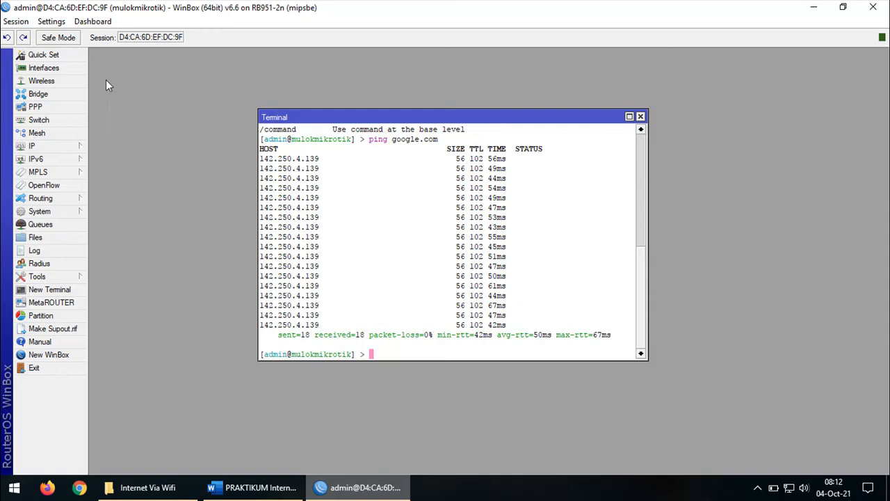
Close the Wireless Tables list and the terminal, returning to the Word worksheet
click(78, 81)
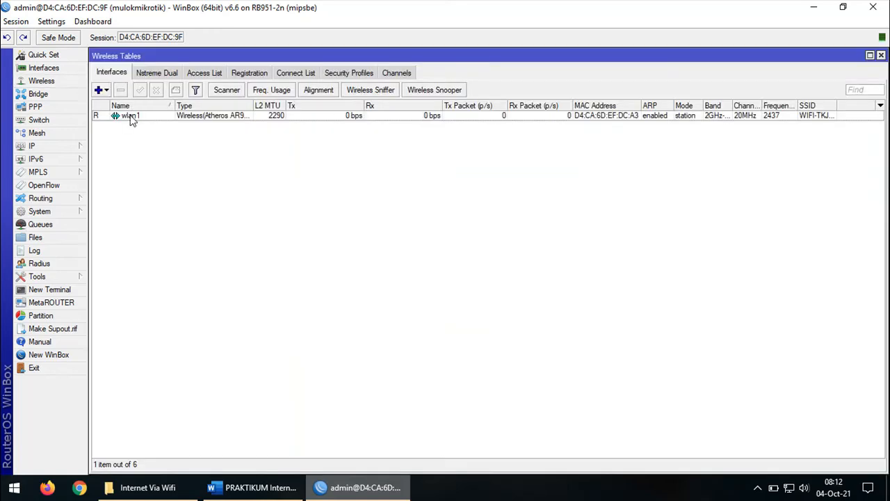
click(132, 118)
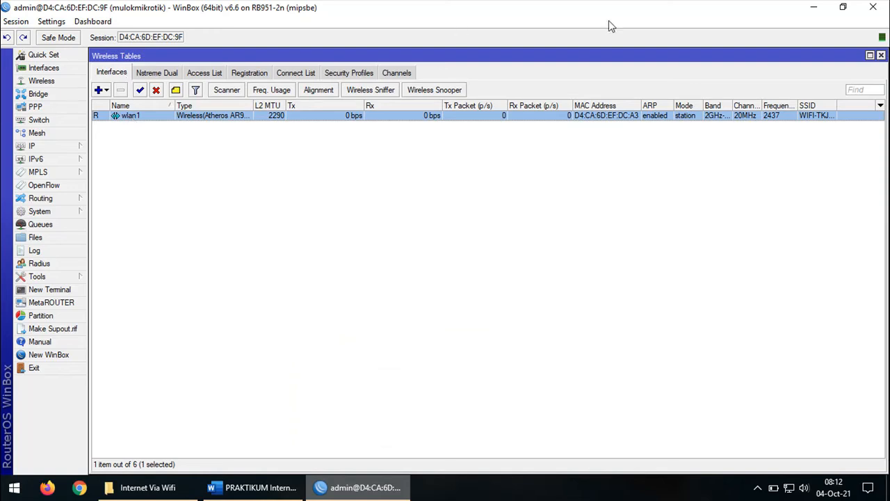
click(881, 56)
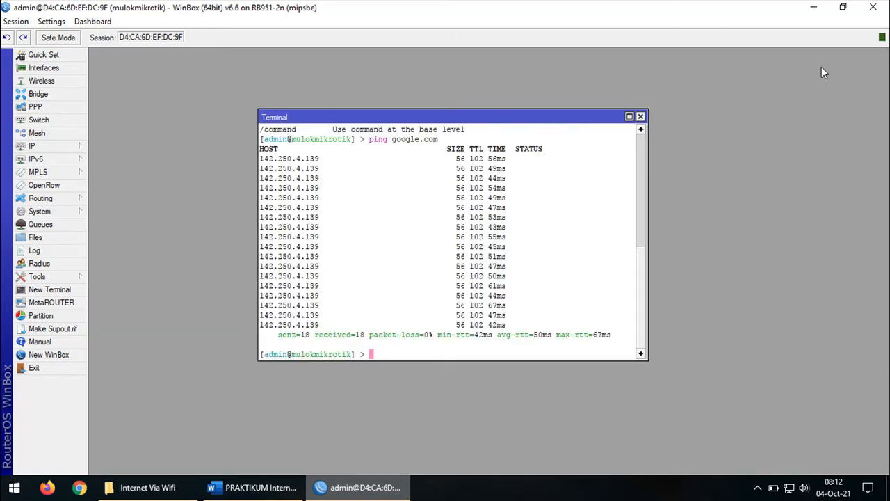
click(640, 117)
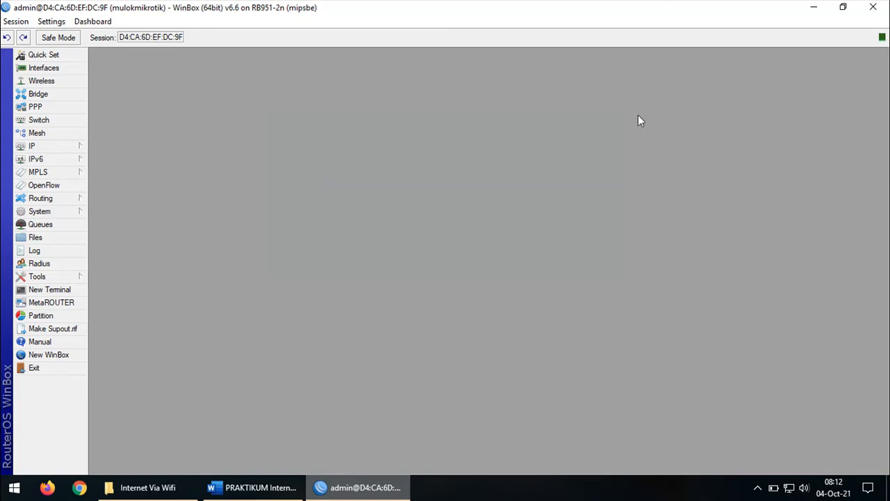
click(278, 486)
Highlight section C step 1 on getting the PC's IP via DHCP, then open the network tray icon's menu
scroll(352, 344, down, 6)
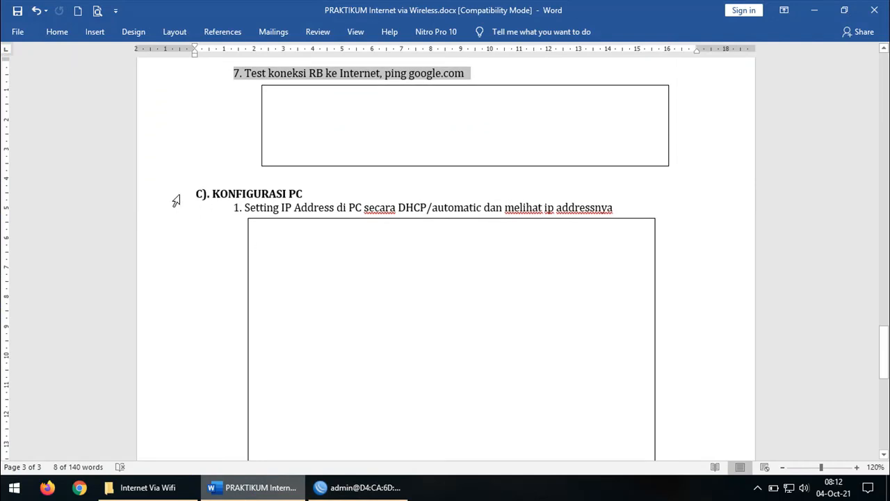
click(168, 196)
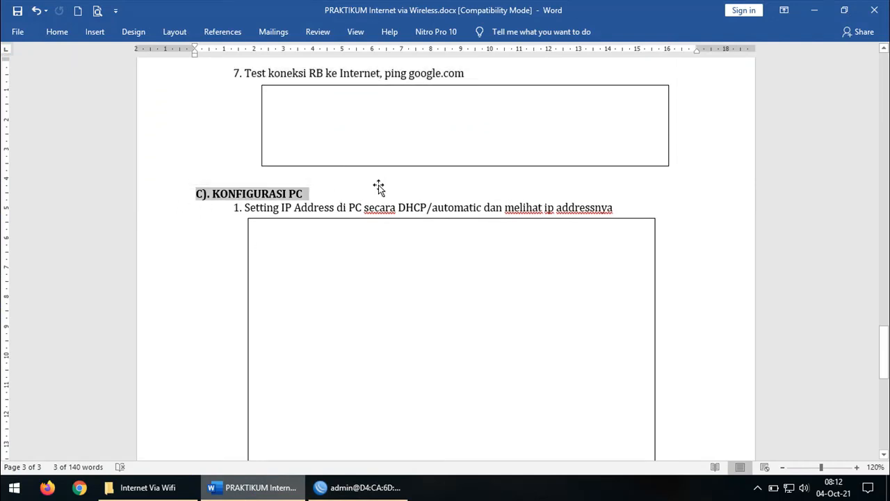
scroll(377, 185, down, 1)
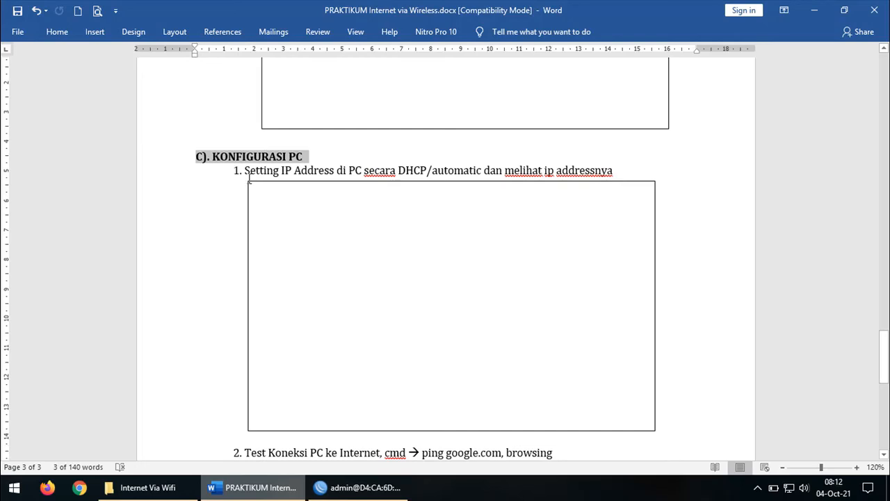
drag(232, 172, 595, 179)
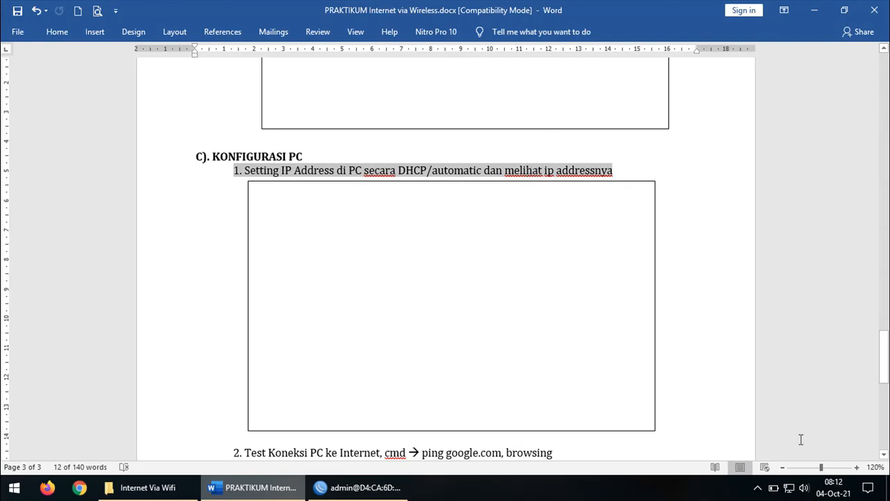
right_click(789, 488)
Open the Ethernet adapter's Properties through Network and Sharing Center's adapter settings
click(790, 482)
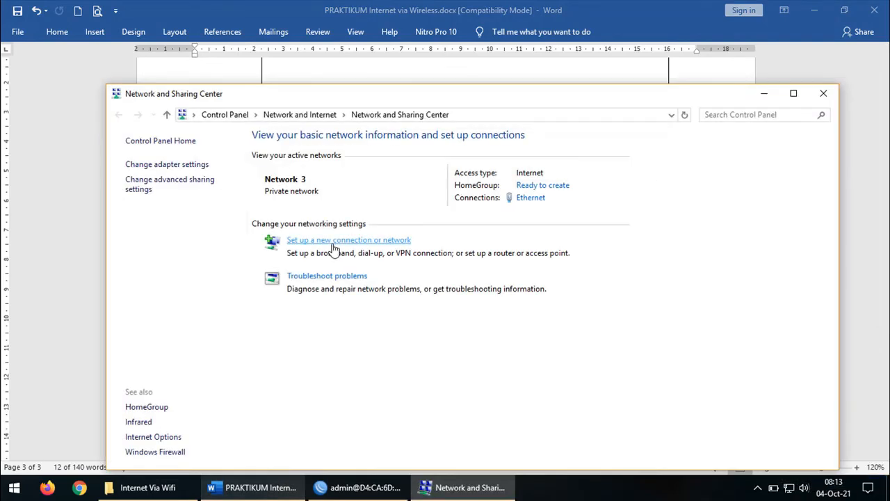
click(199, 165)
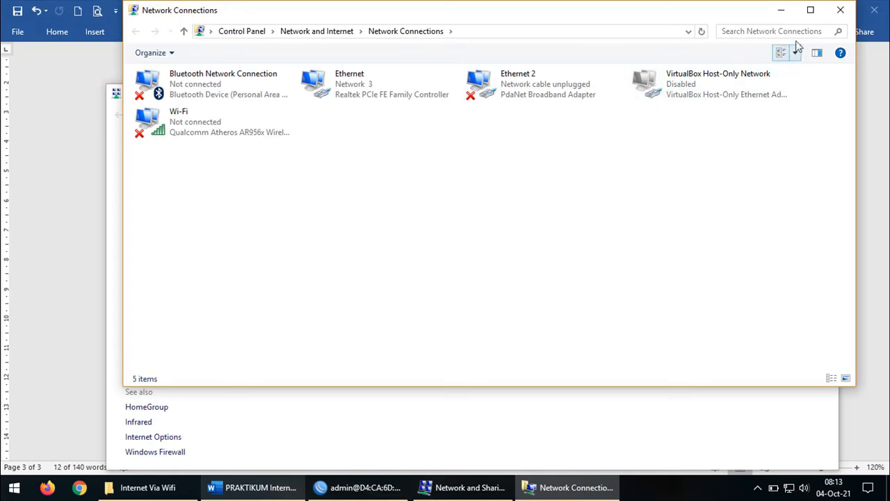
click(810, 10)
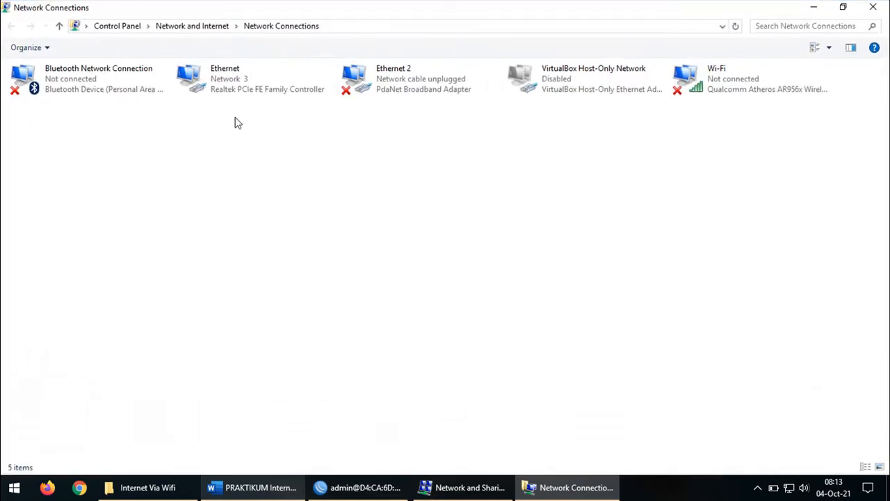
click(239, 87)
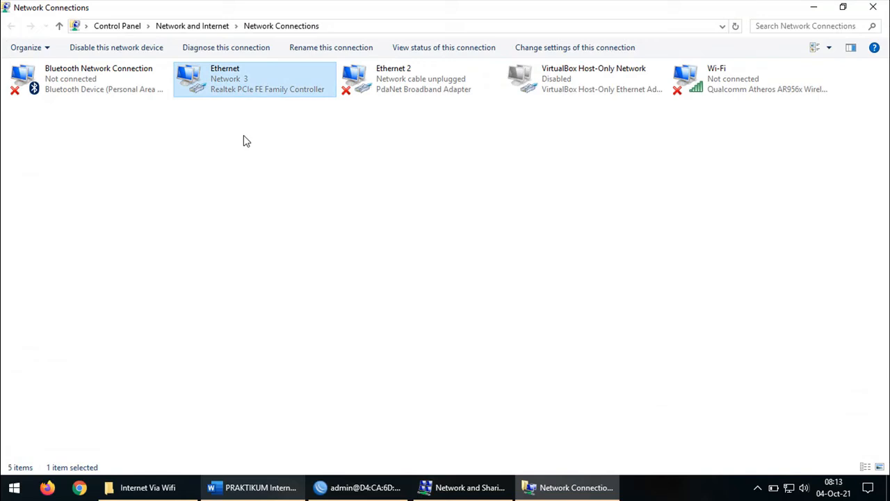
right_click(233, 85)
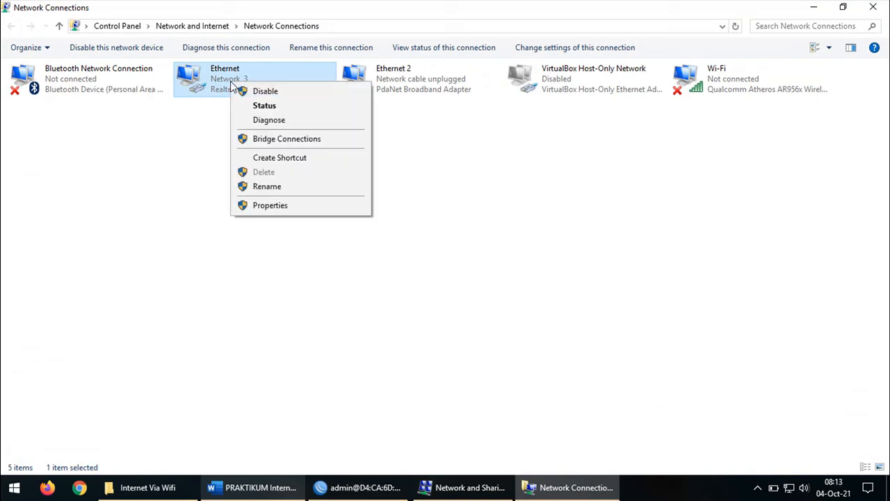
click(275, 208)
drag(157, 73, 289, 75)
Set TCP/IPv4 to obtain the IP address and DNS server automatically
click(284, 210)
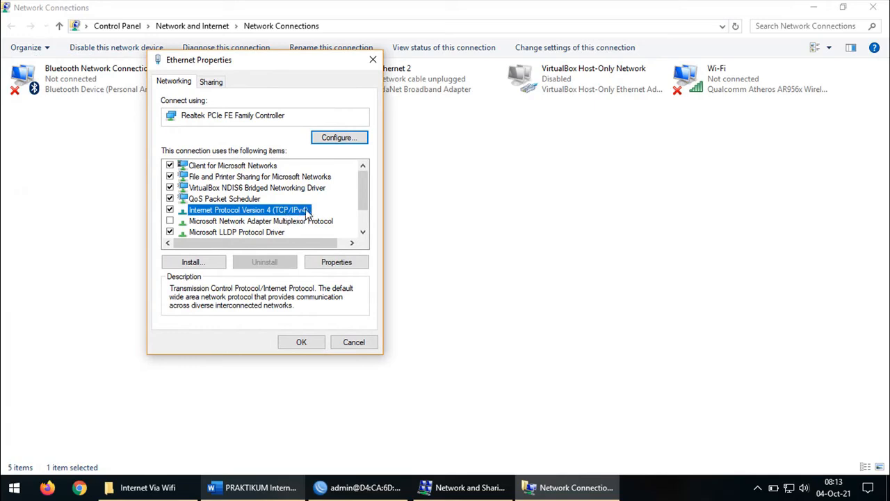
click(337, 262)
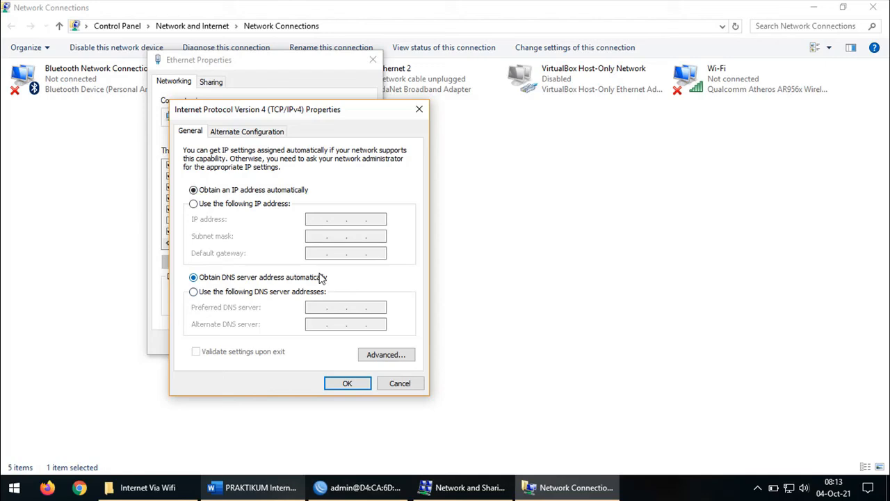
click(343, 384)
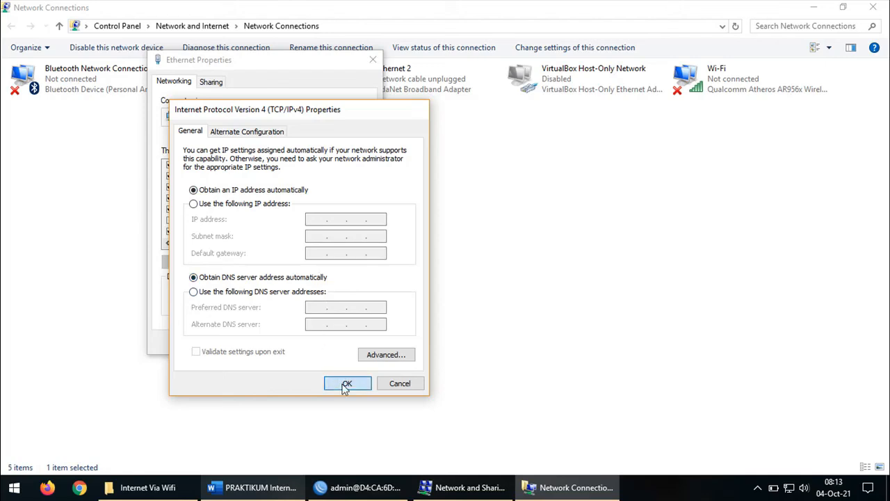
Close Ethernet Properties and show the Ethernet details: DHCP lease 192.168.2.254 from server 192.168.2.1
click(311, 350)
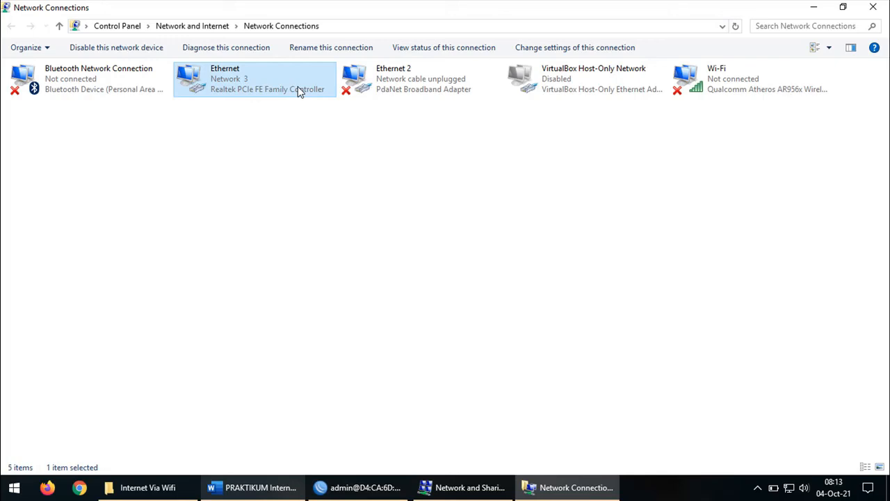
right_click(237, 91)
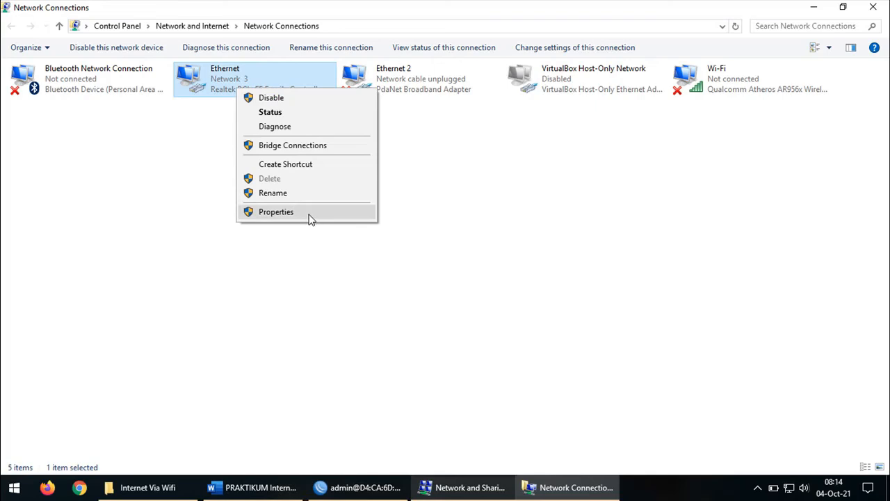
click(282, 113)
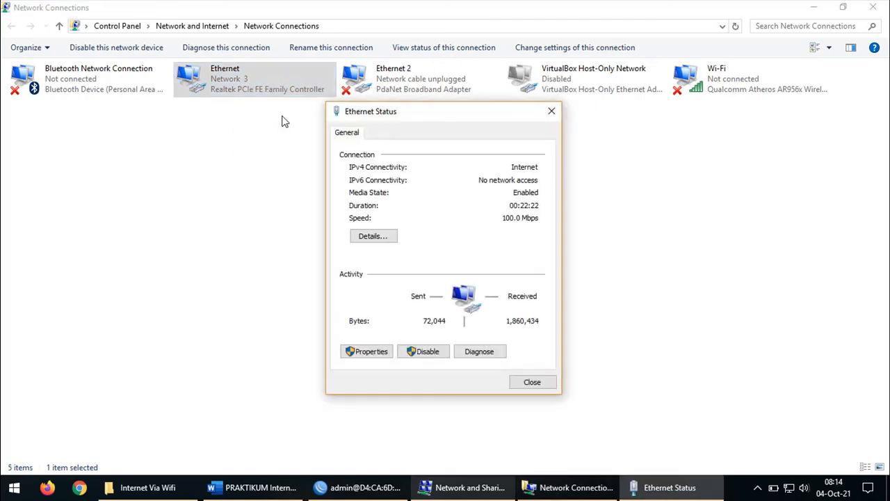
click(383, 240)
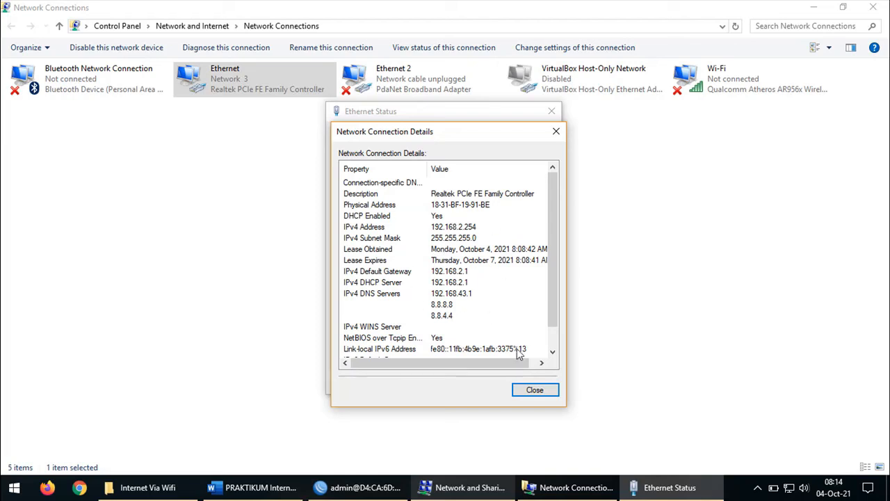
Close the Ethernet details and status windows, Network Connections, and Network and Sharing Center
click(531, 388)
click(531, 383)
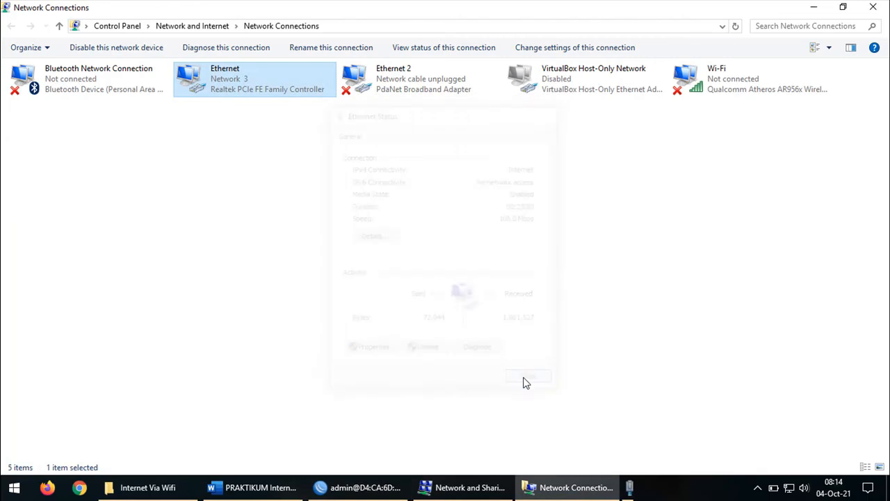
click(536, 353)
click(873, 7)
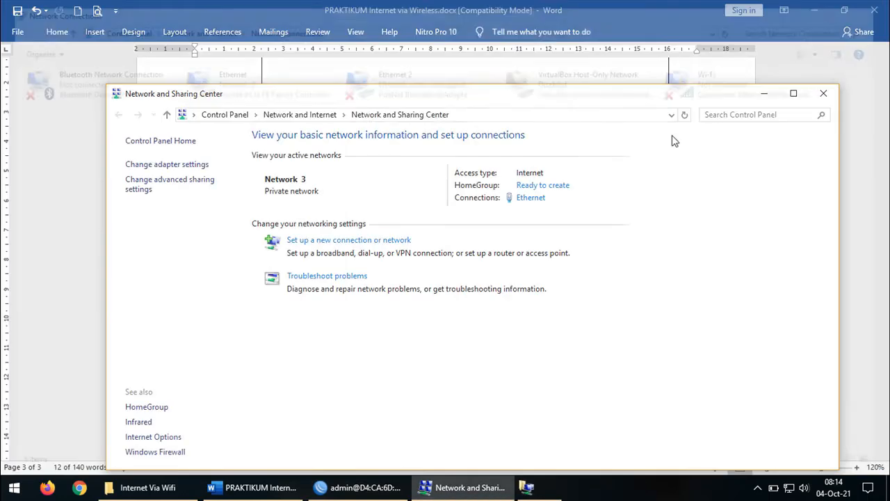
click(824, 95)
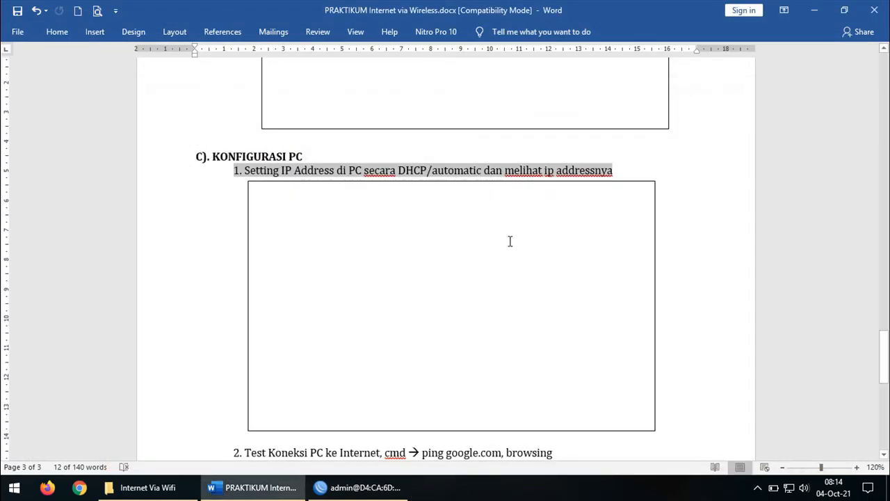
Highlight step 2, the ping google.com internet test, in Word and bring up the Start menu
scroll(511, 242, down, 5)
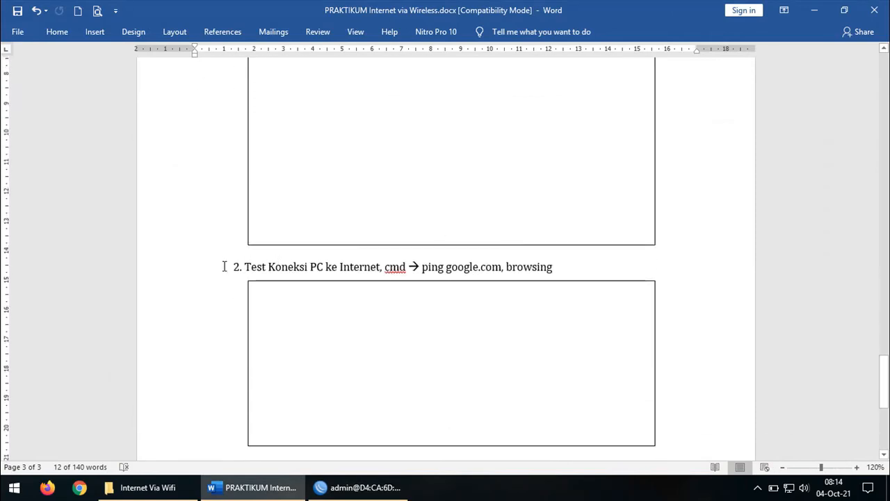
drag(225, 267, 571, 272)
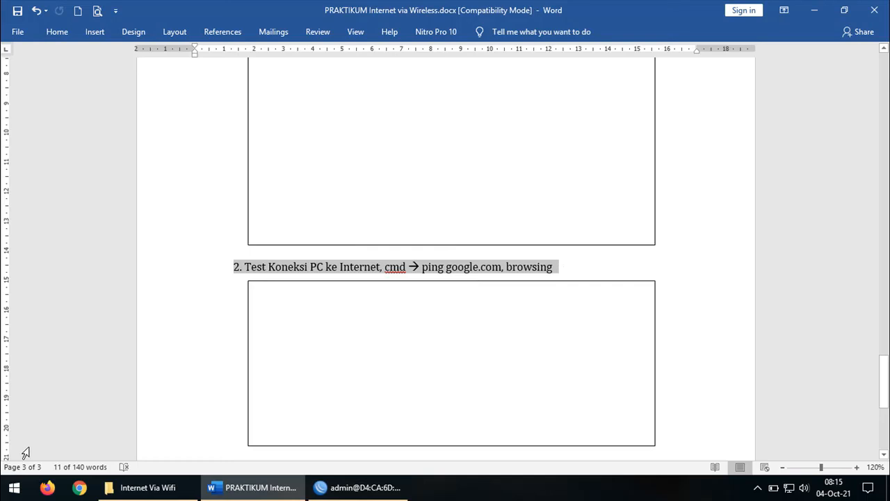
click(17, 489)
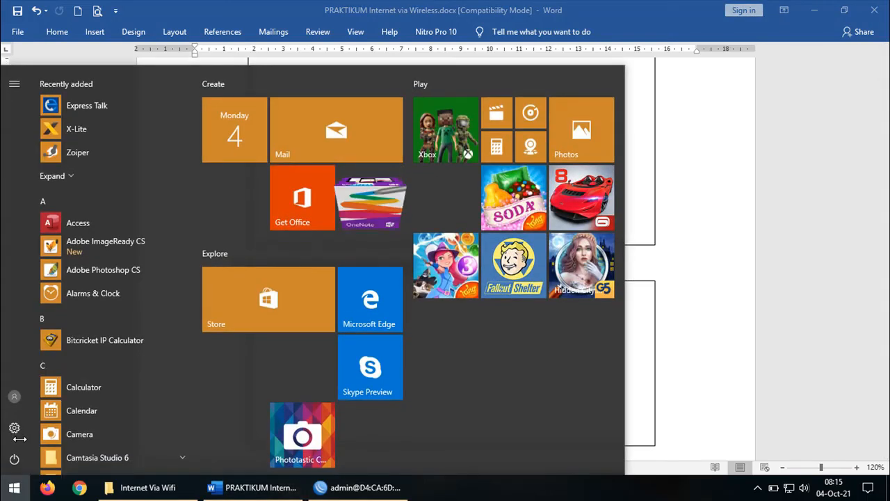
Launch Command Prompt via a 'cmd' search and ping google.com: four replies, 0% loss
text(cmd)
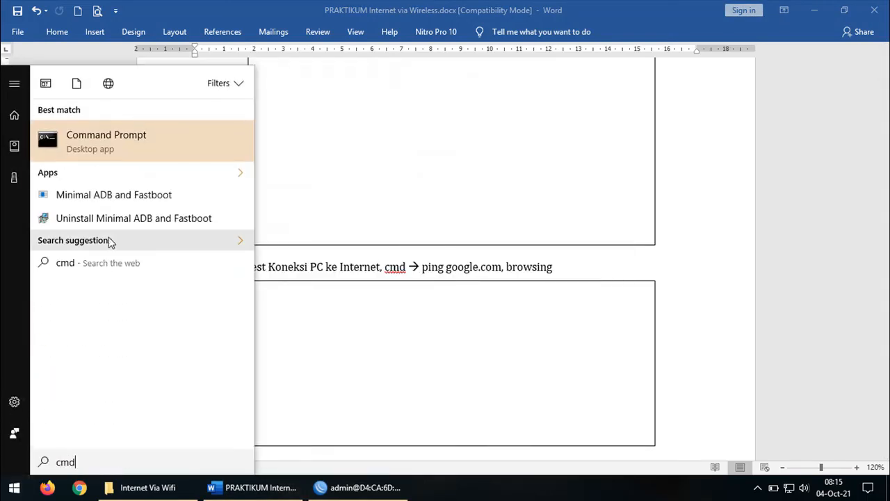
click(133, 144)
click(263, 162)
text(p)
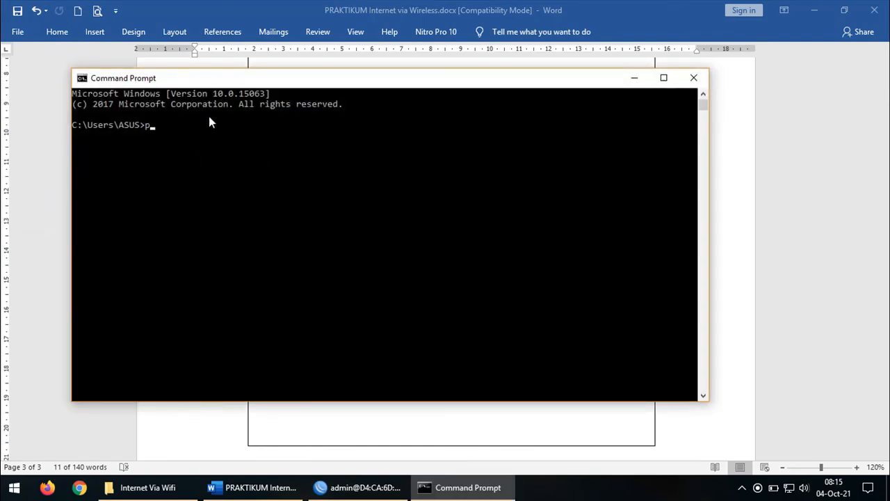
text(ing google.com)
key(Return)
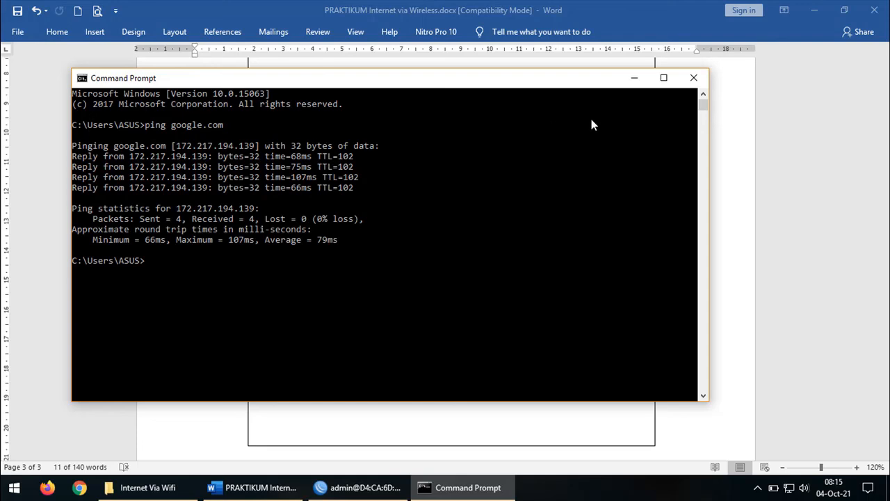
Close the console, load YouTube in Chrome under a chosen profile, then minimise back to Word
click(694, 77)
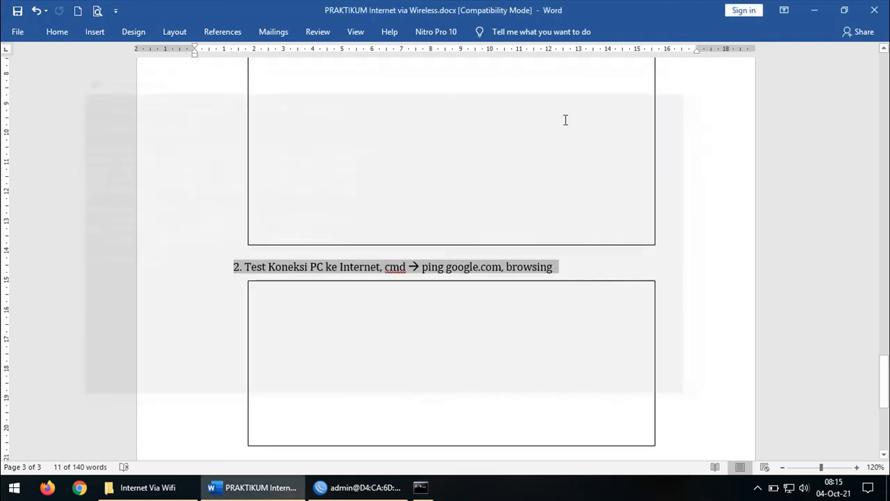
drag(512, 276, 541, 272)
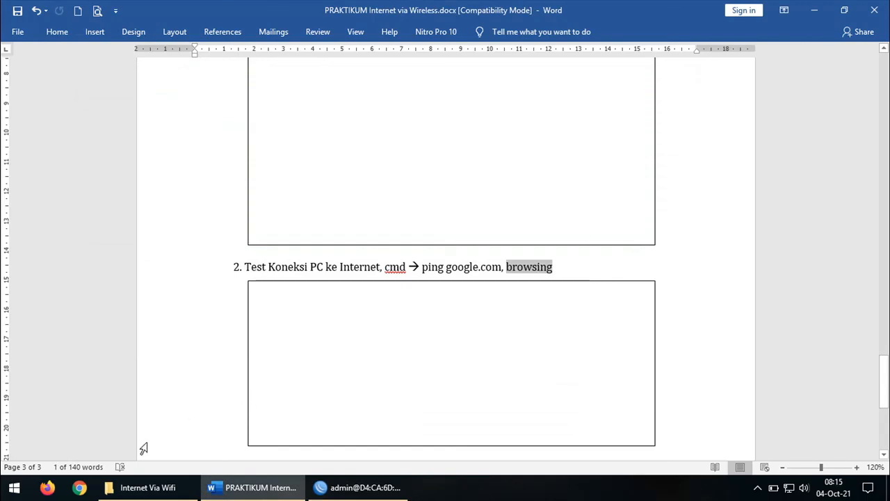
click(77, 488)
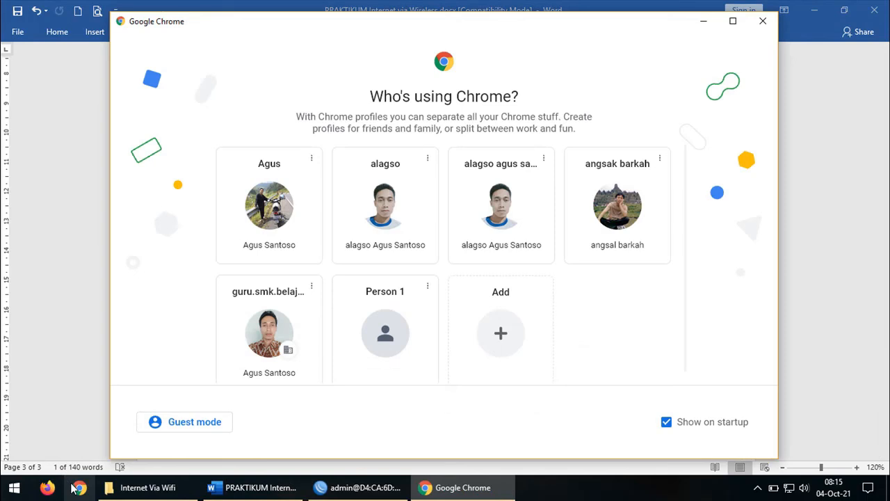
click(732, 21)
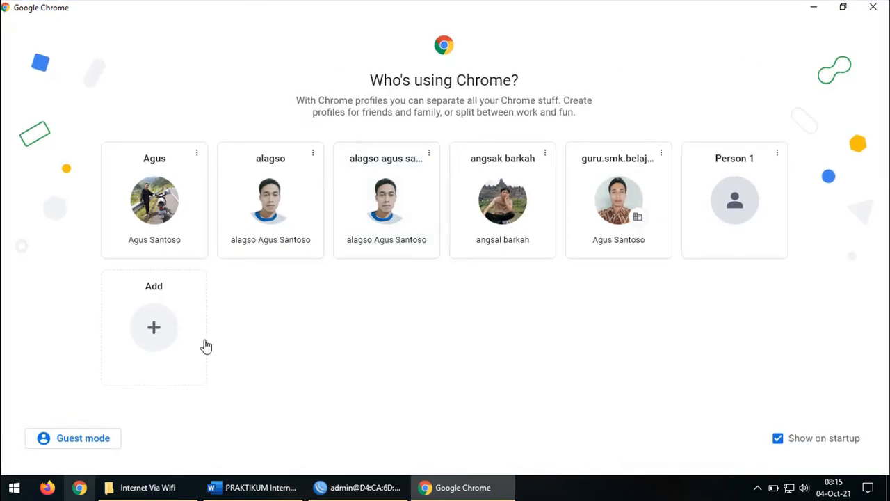
click(599, 198)
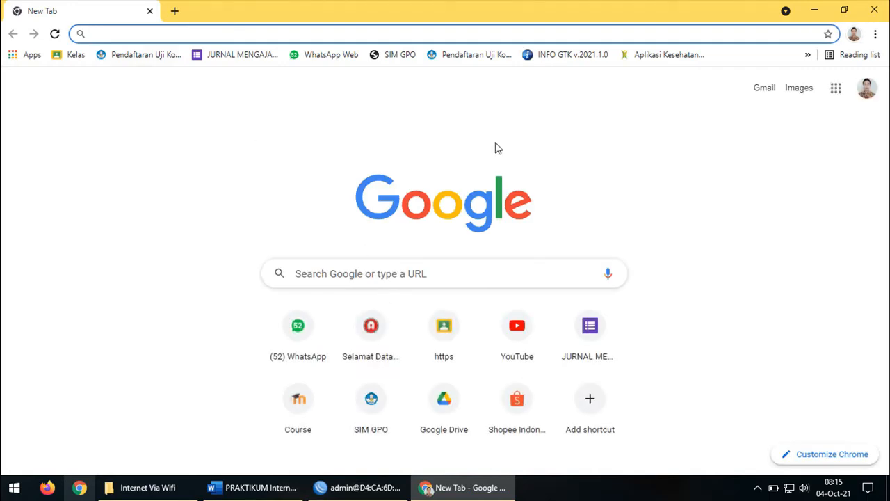
click(512, 354)
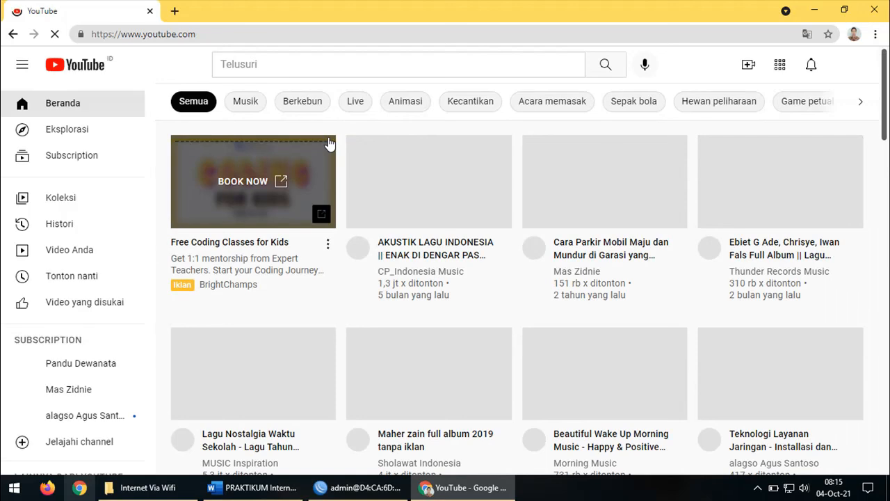
click(475, 489)
scroll(479, 360, down, 5)
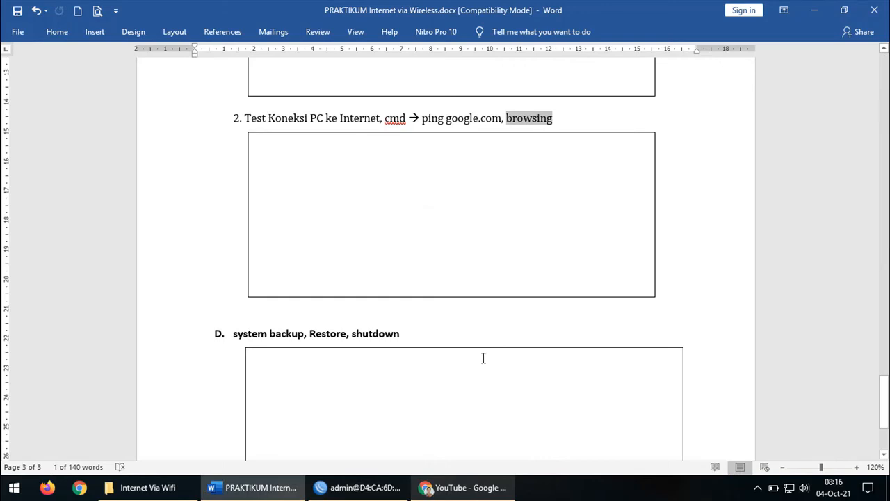
Scroll Word to section D, highlight 'system backup' in its heading, and switch to WinBox
scroll(484, 357, down, 3)
scroll(483, 357, up, 5)
scroll(491, 340, down, 5)
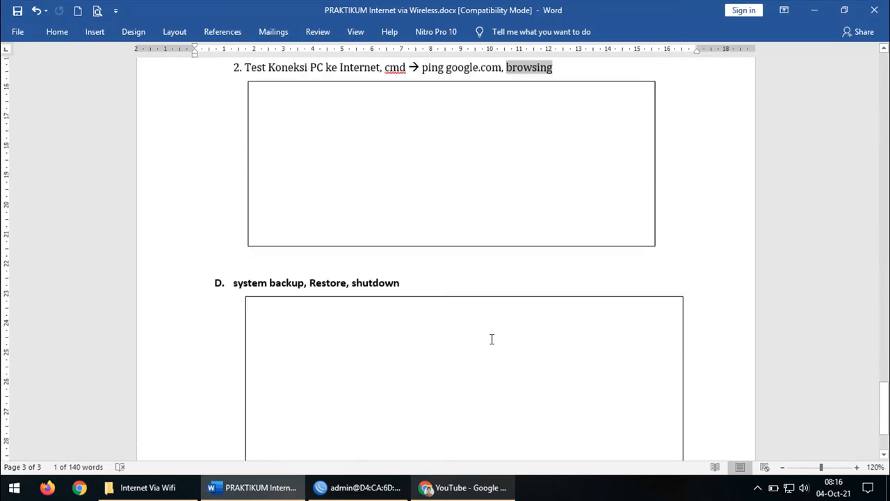
scroll(345, 216, down, 1)
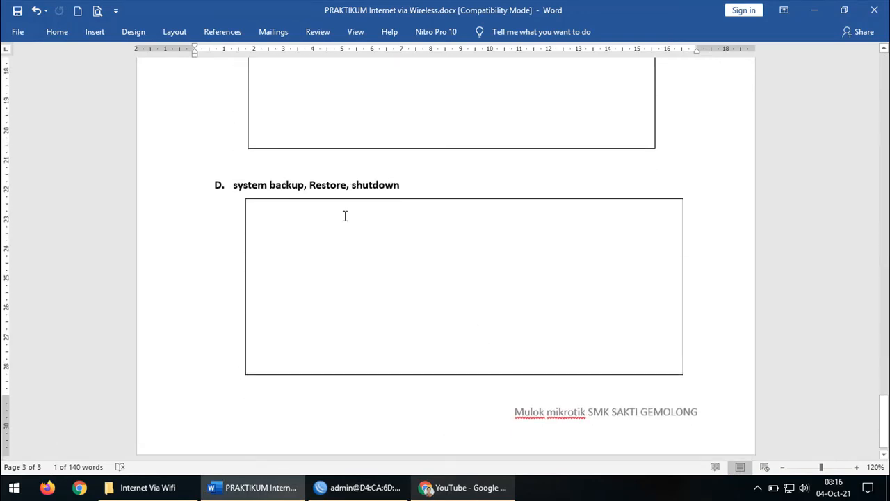
click(424, 188)
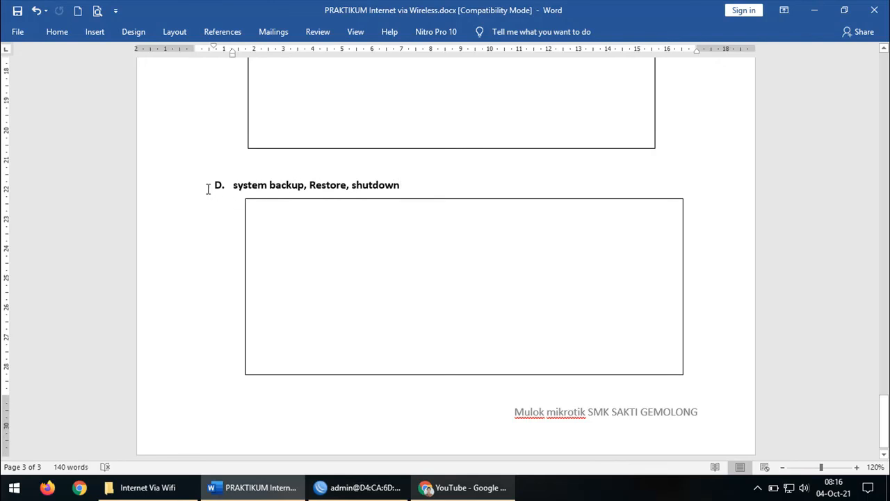
drag(233, 185, 302, 185)
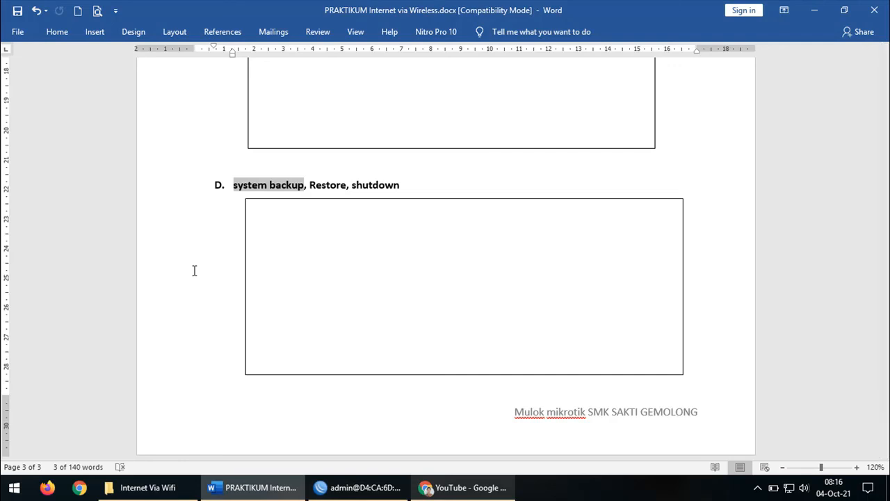
click(358, 487)
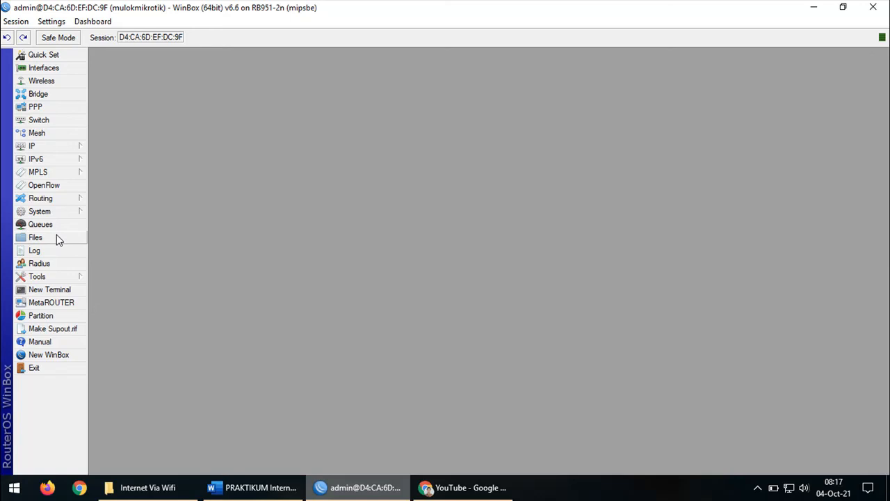
Open the router's File List and create a new backup file
click(56, 238)
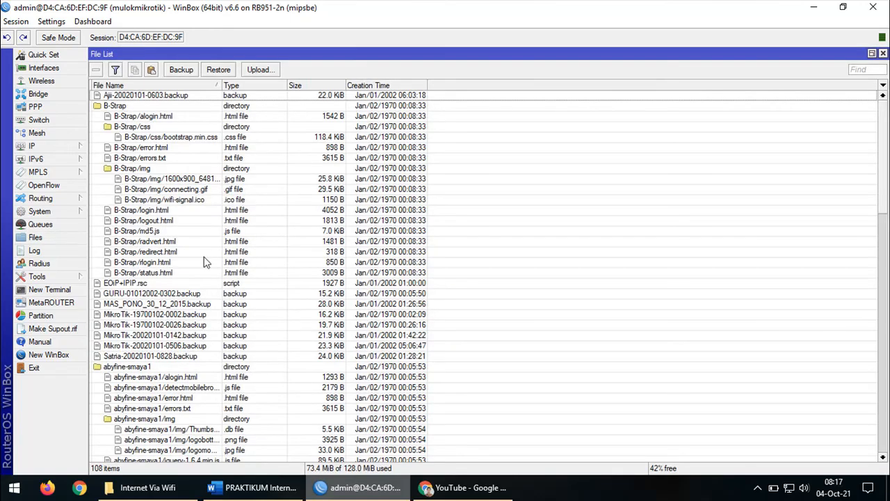
click(179, 71)
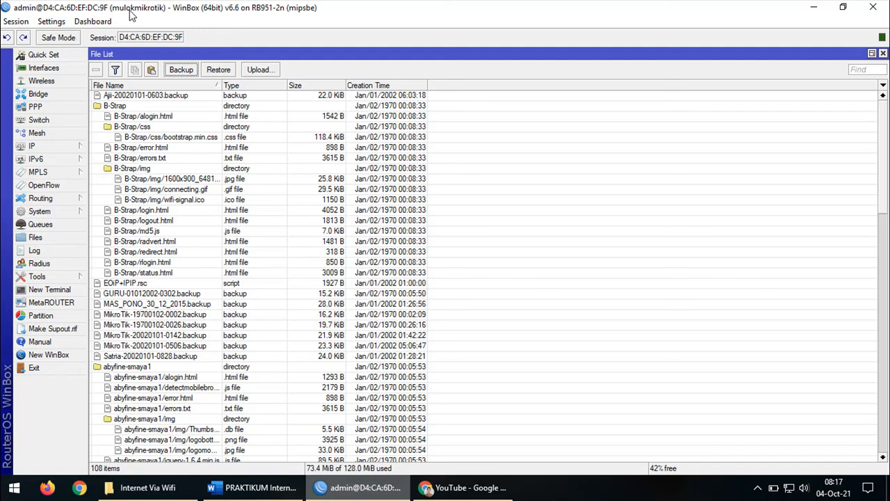
Scroll to and select mulokmikrotik-19700102-0026.backup, then widen the File Name column
click(171, 97)
scroll(177, 123, down, 1)
scroll(179, 167, down, 3)
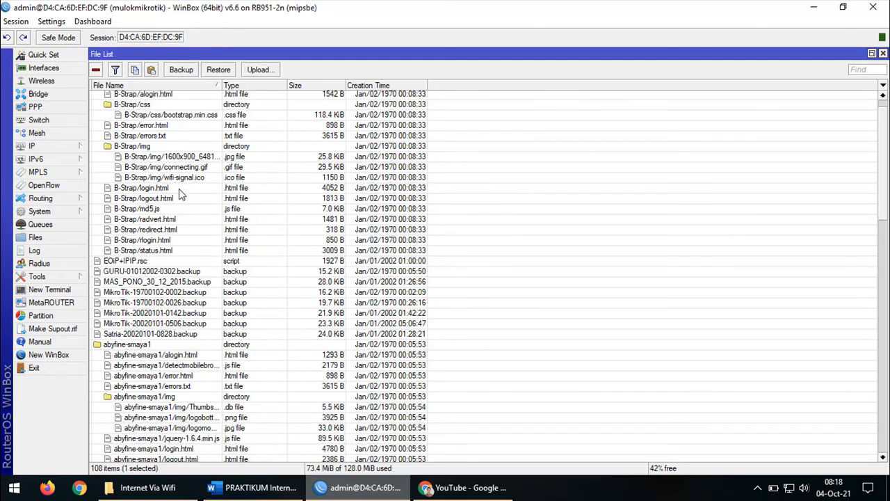
scroll(179, 198, down, 6)
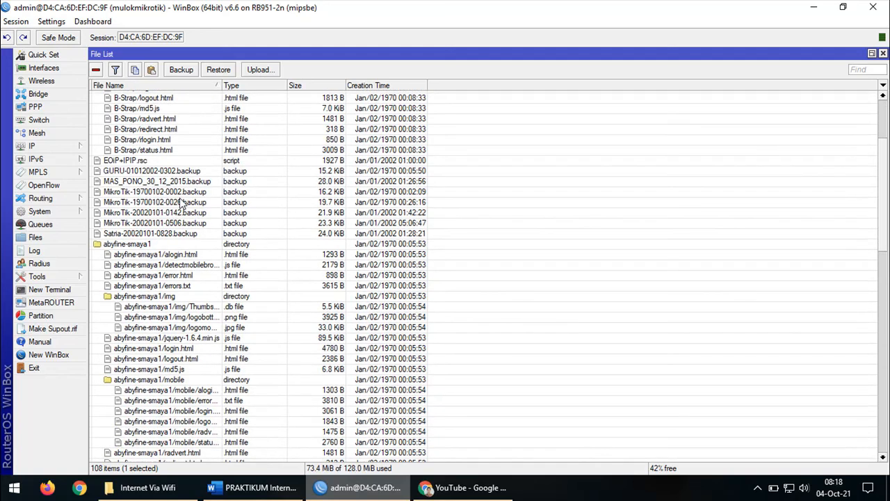
scroll(181, 203, down, 5)
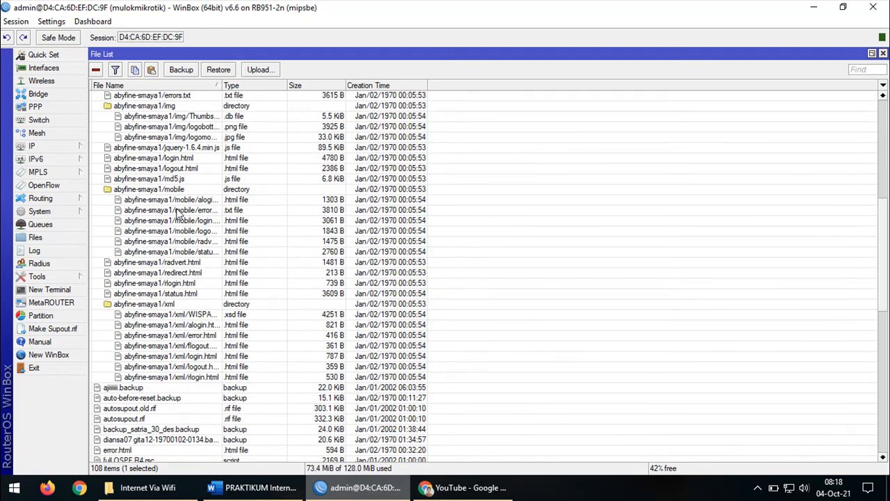
scroll(178, 212, down, 4)
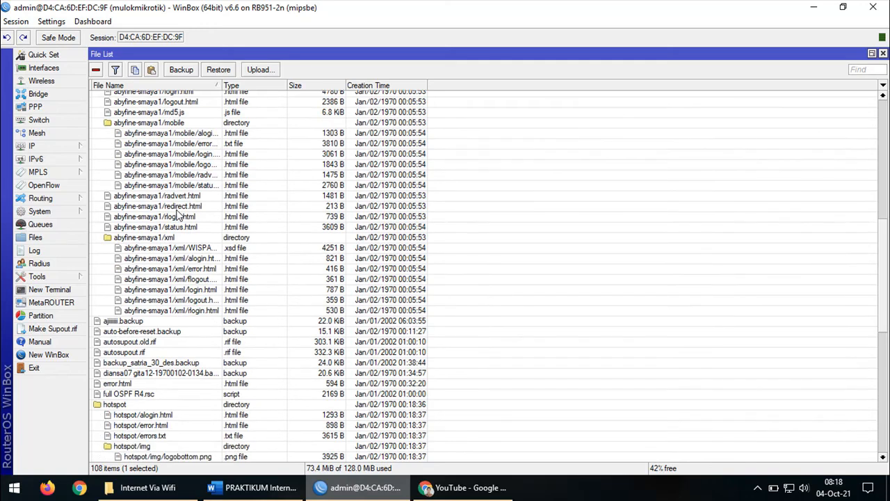
scroll(178, 216, down, 7)
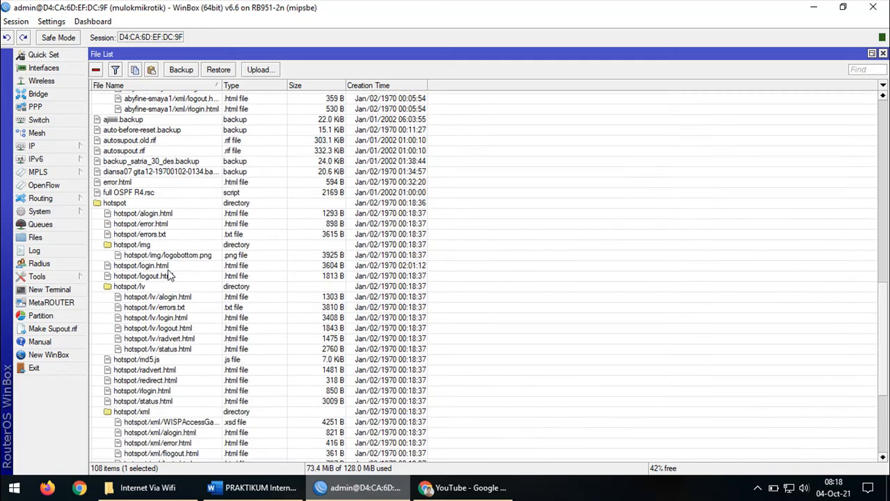
scroll(167, 341, down, 2)
scroll(169, 354, down, 1)
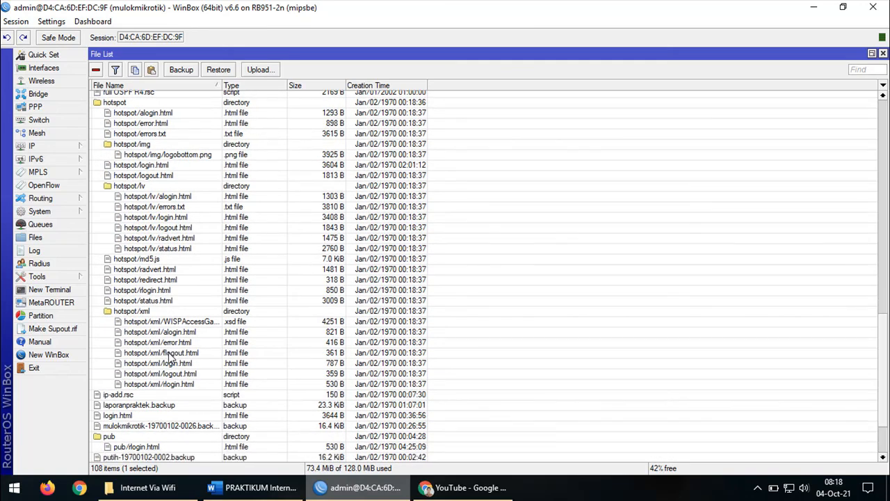
click(153, 427)
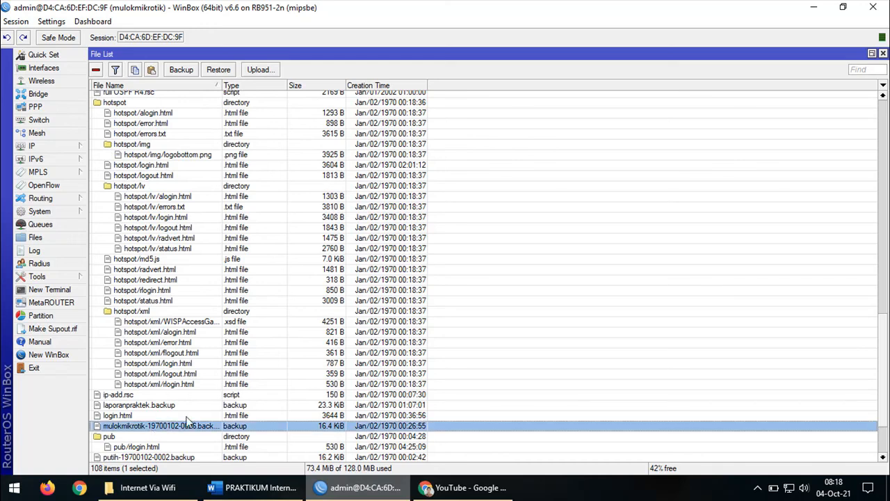
scroll(150, 417, down, 3)
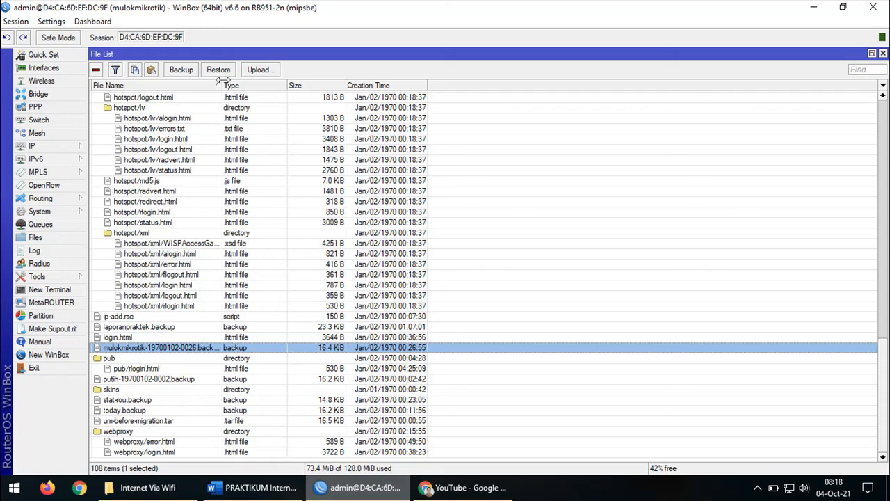
drag(221, 85, 295, 87)
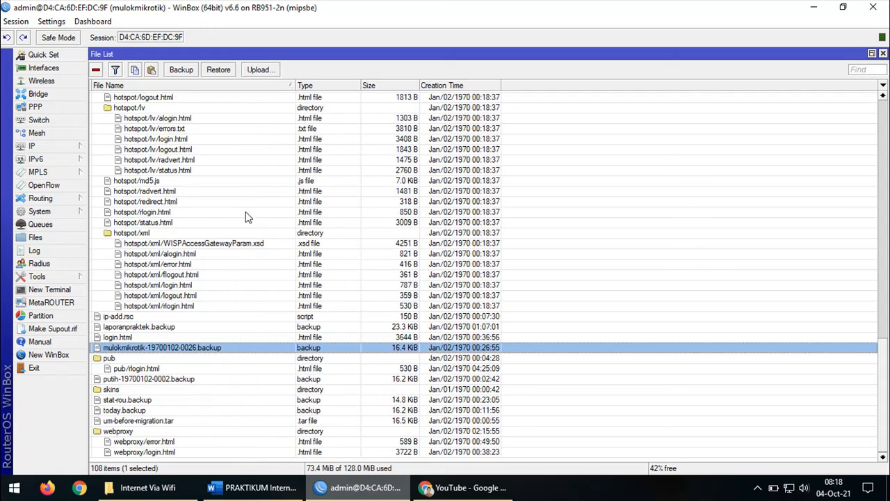
right_click(174, 353)
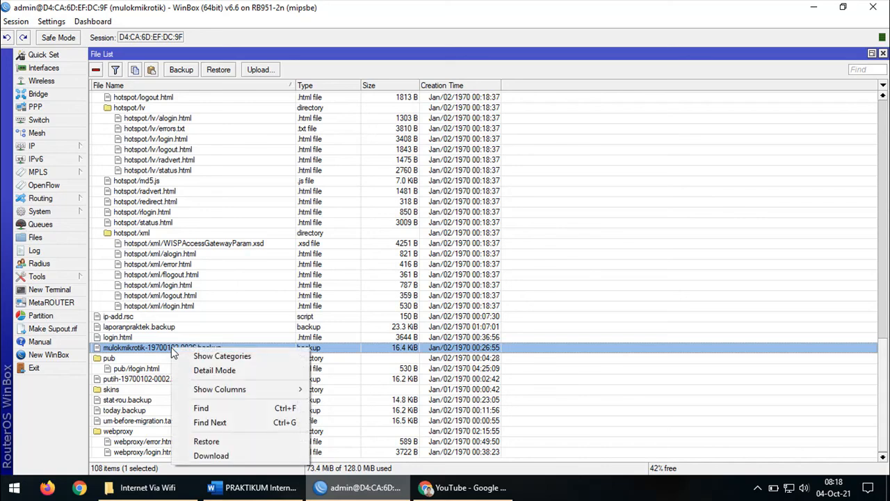
Drag mulokmikrotik-19700102-0026.backup from the File List onto the desktop, then re-maximise WinBox
click(173, 351)
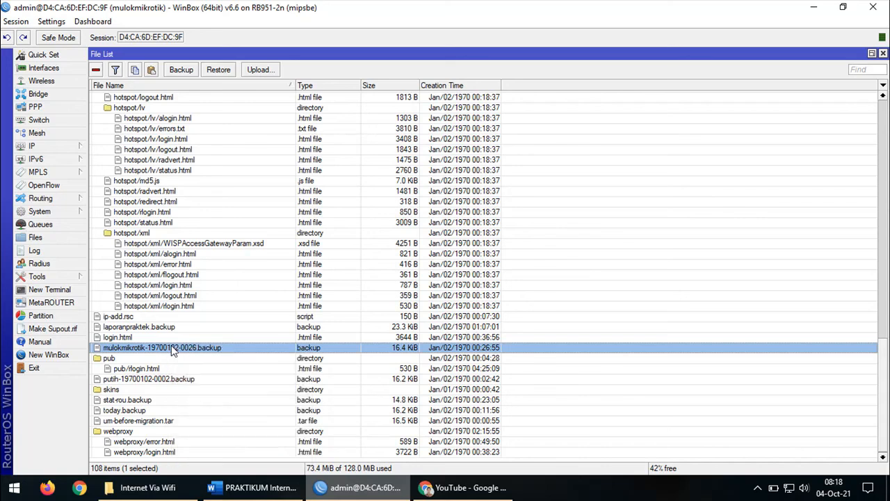
click(845, 8)
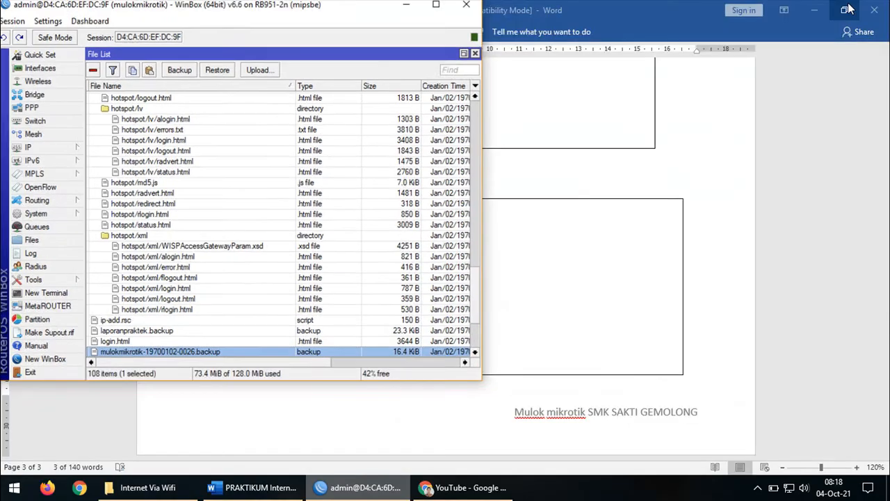
click(814, 9)
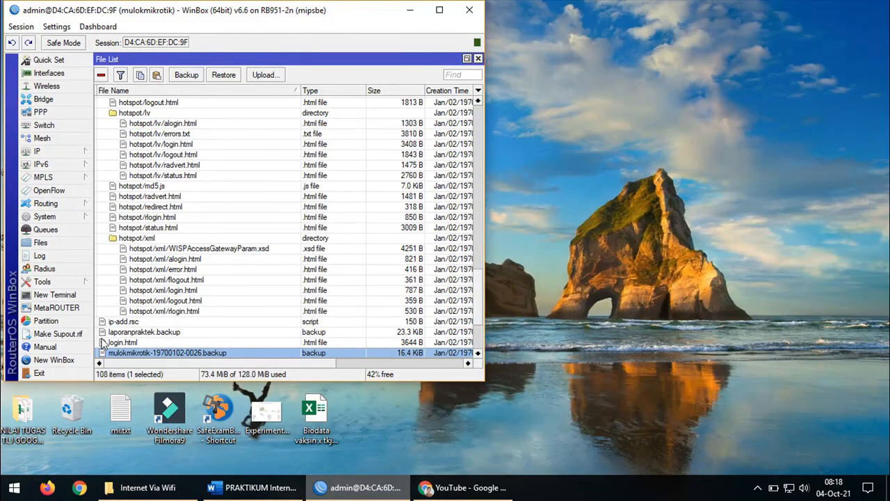
scroll(125, 353, down, 1)
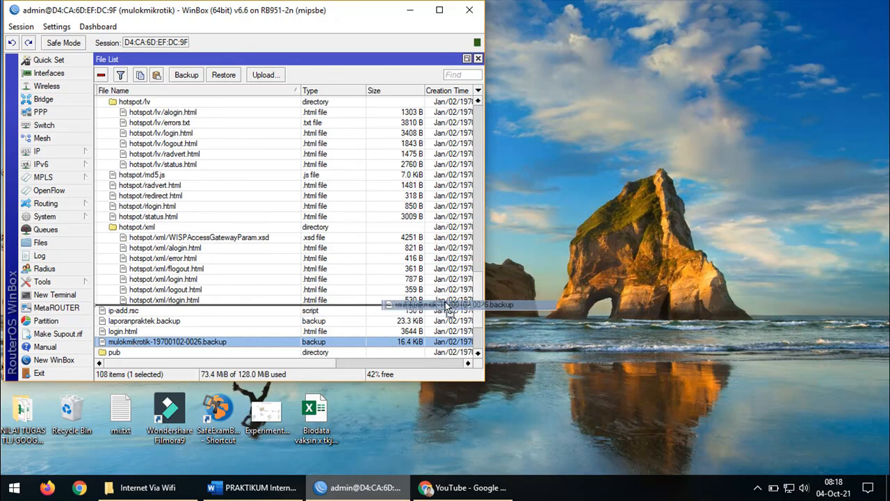
click(771, 220)
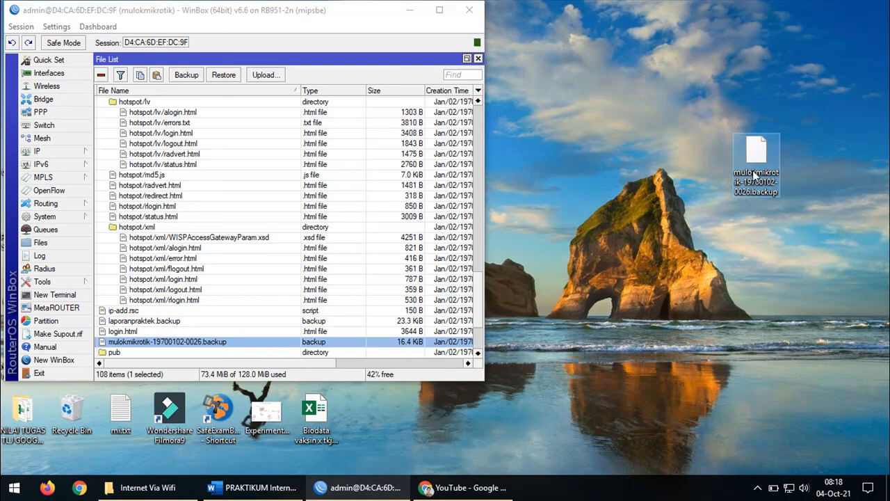
drag(723, 101, 800, 223)
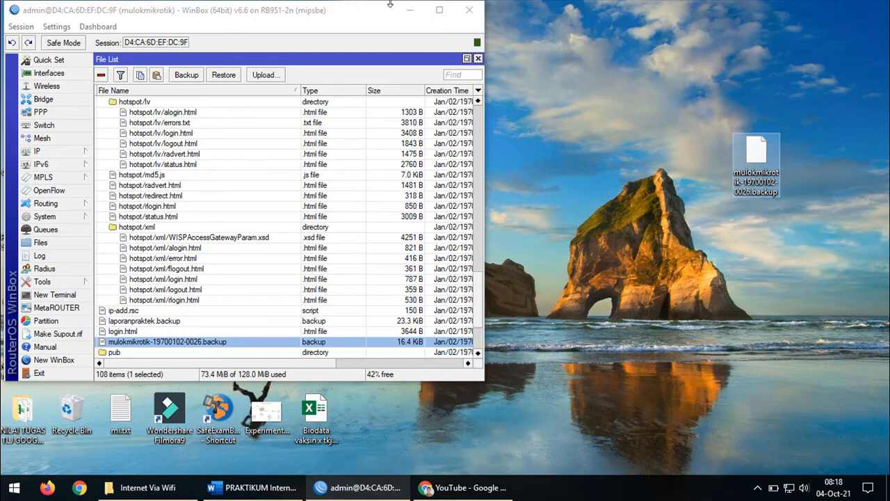
click(439, 10)
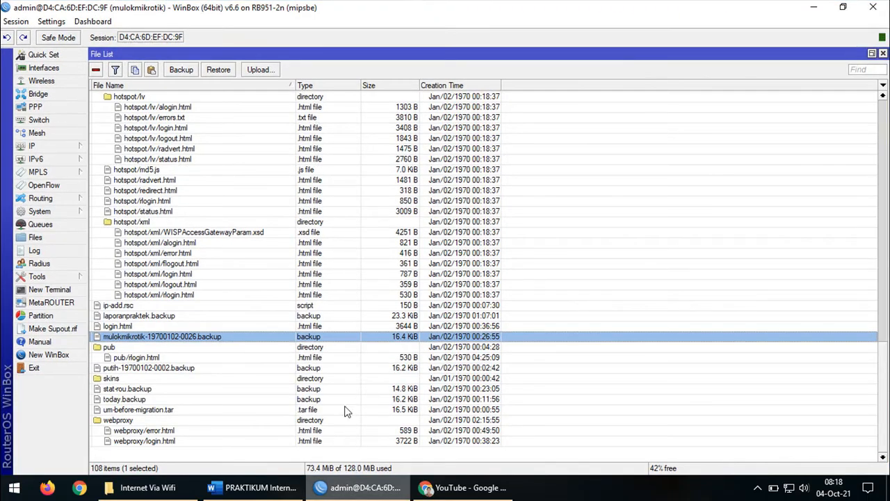
click(261, 489)
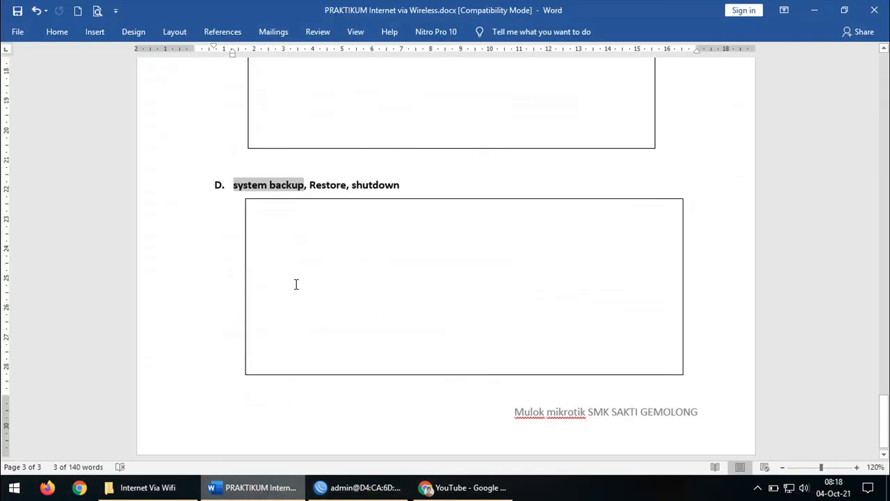
click(327, 183)
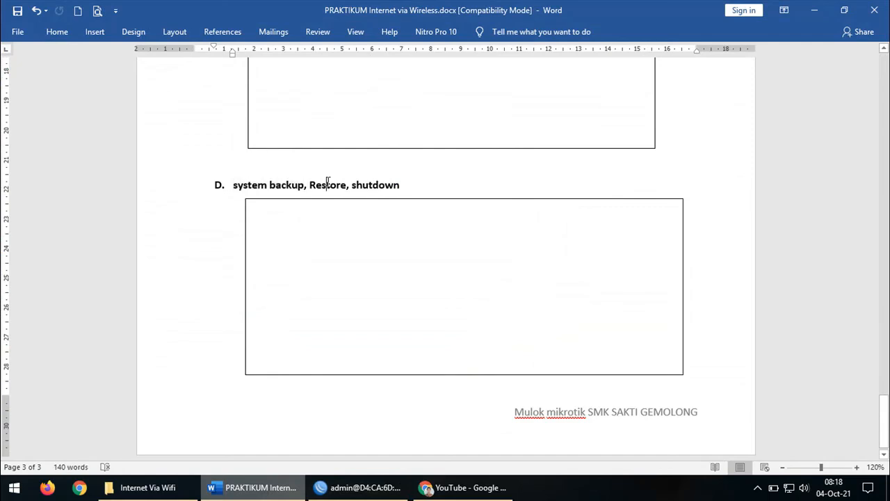
double_click(327, 182)
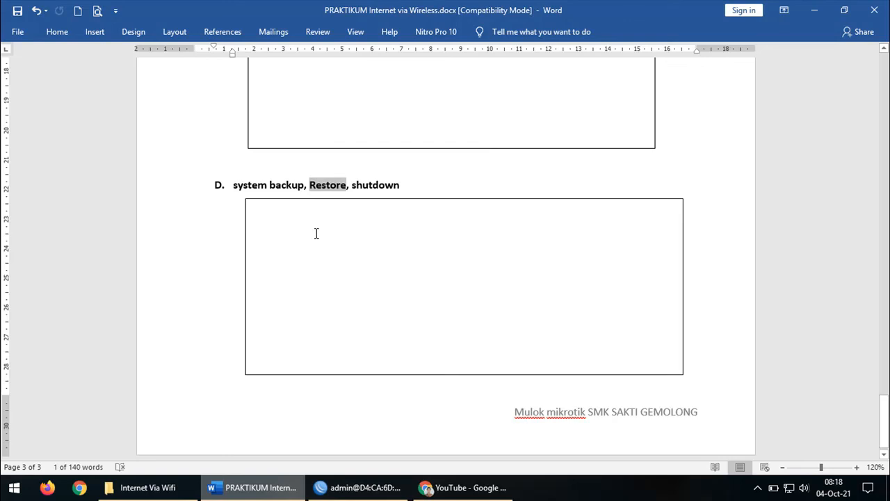
click(358, 489)
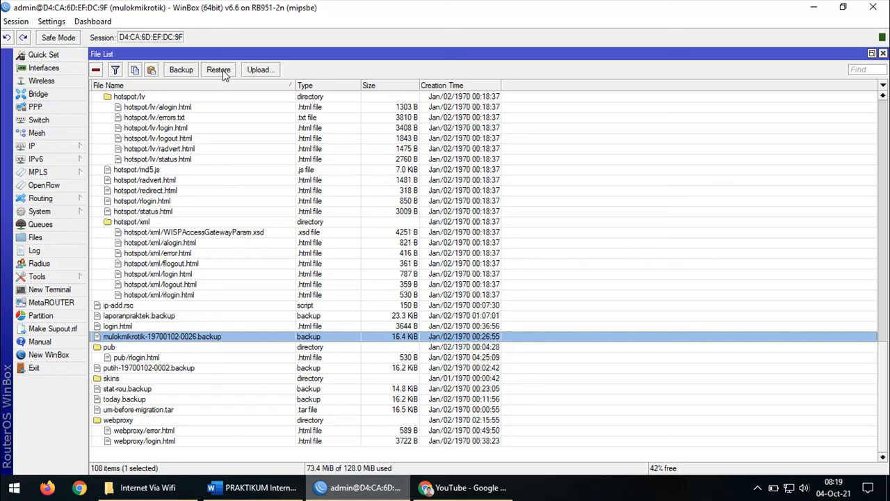
Upload mulokmikrotik-19700102-0026.backup from the Desktop to the router through Upload...
click(843, 7)
click(814, 10)
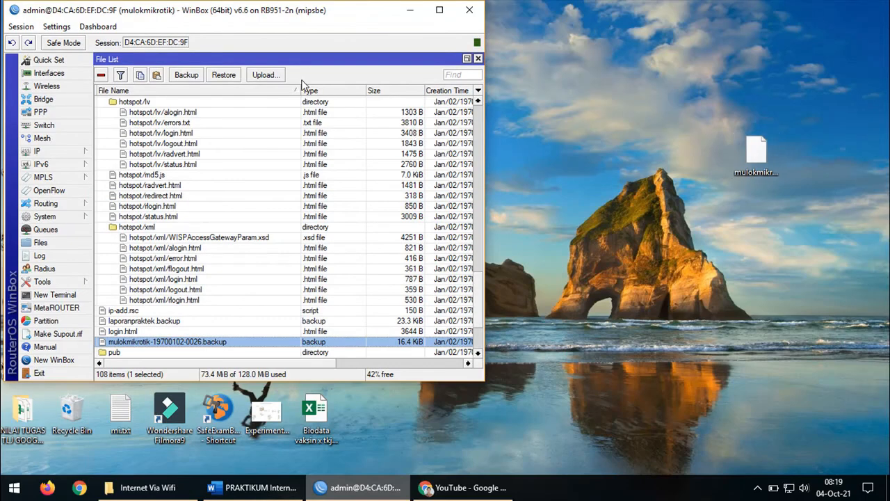
click(264, 75)
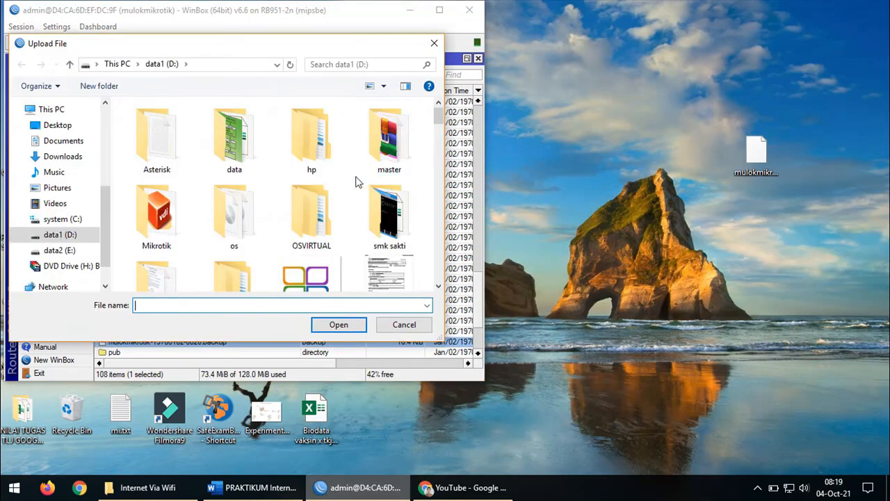
click(70, 132)
scroll(306, 195, down, 3)
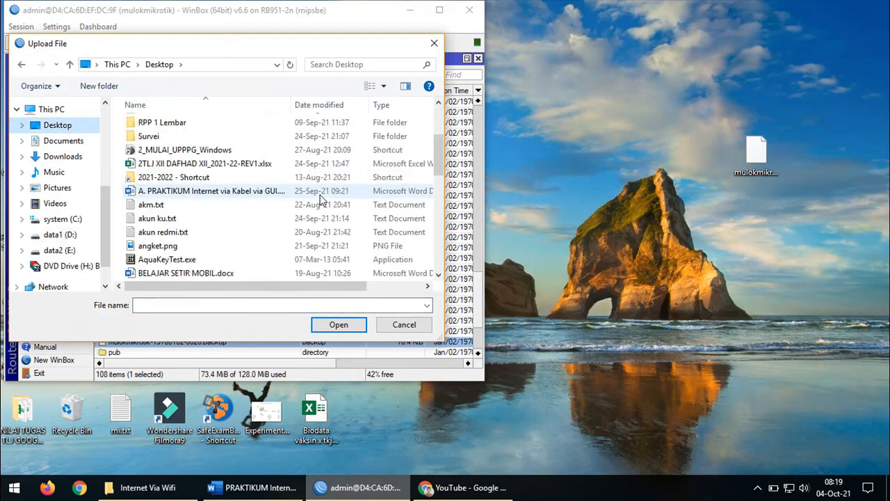
scroll(321, 199, down, 10)
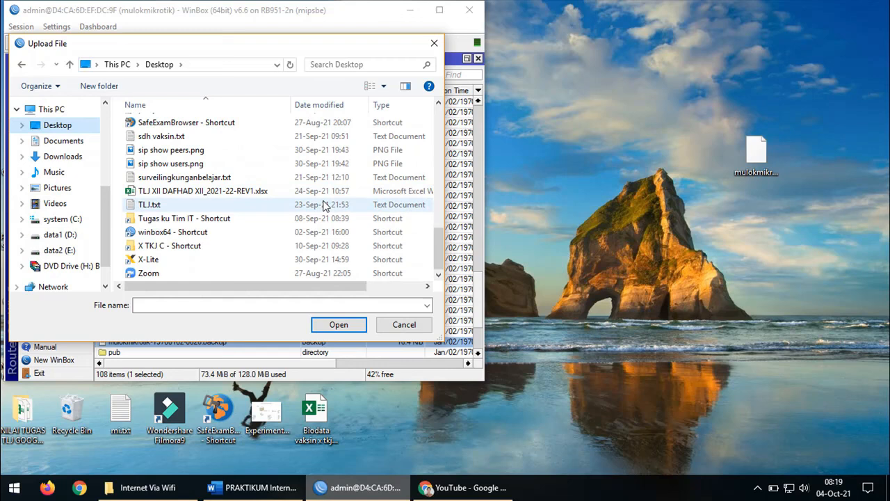
scroll(320, 203, up, 2)
scroll(318, 198, up, 4)
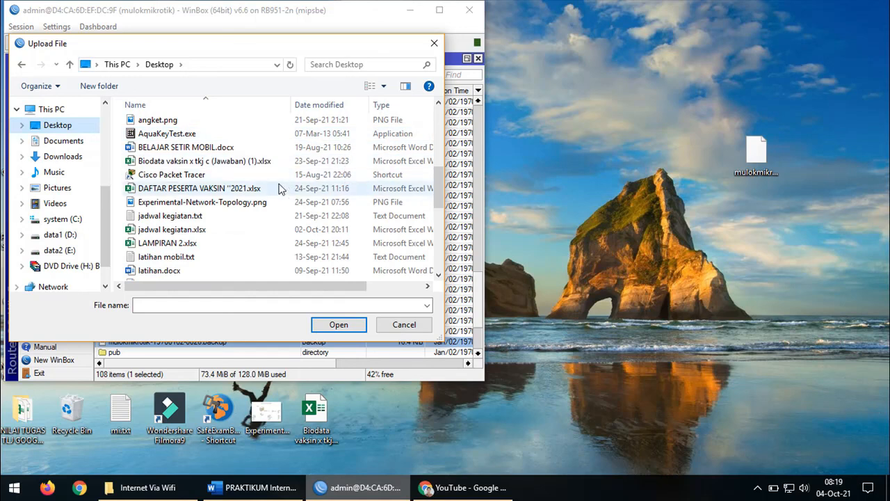
scroll(281, 189, up, 1)
click(281, 189)
key(m)
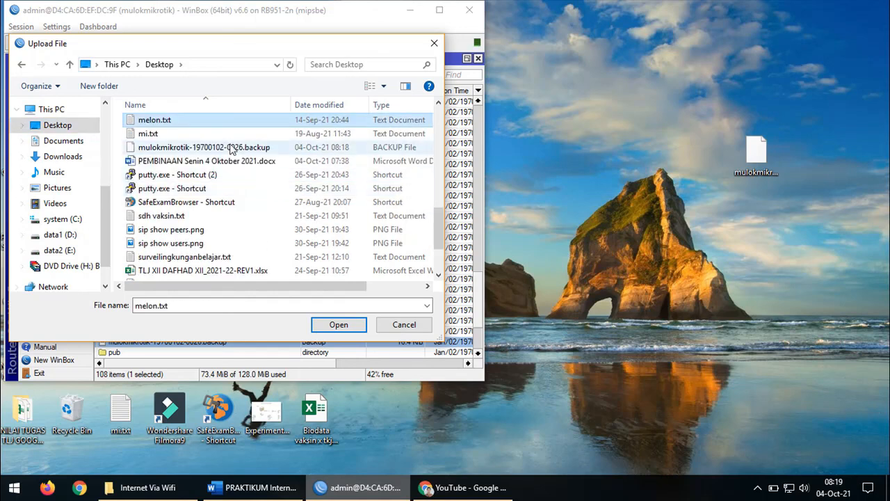
click(216, 148)
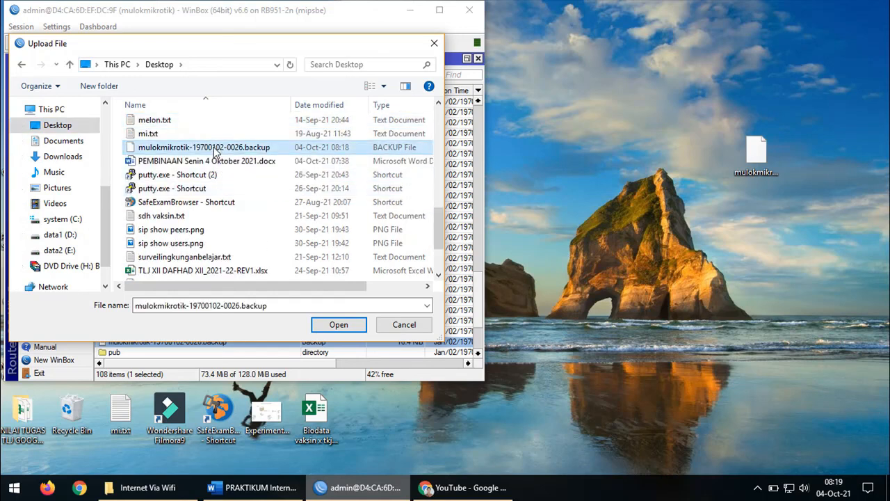
click(347, 325)
Maximise WinBox and scroll the File List to the 16.4 KiB backup file
scroll(296, 188, up, 10)
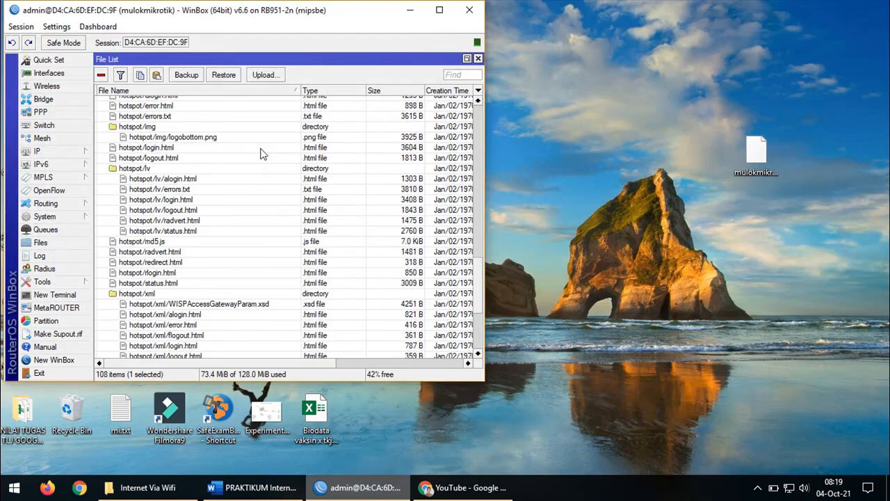
scroll(296, 188, up, 15)
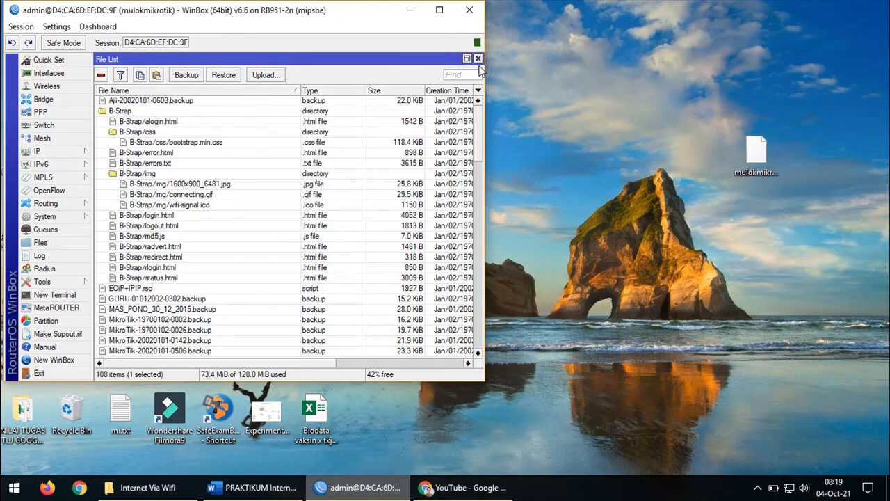
click(440, 9)
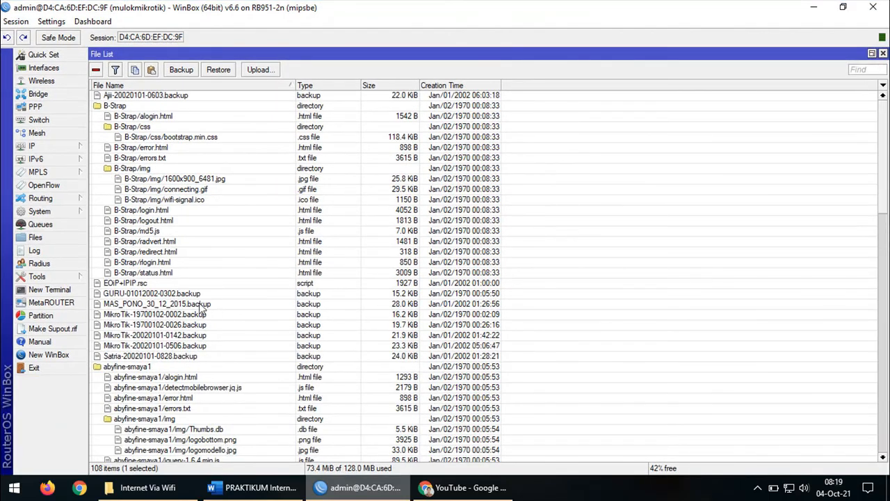
scroll(237, 178, down, 3)
scroll(237, 178, down, 20)
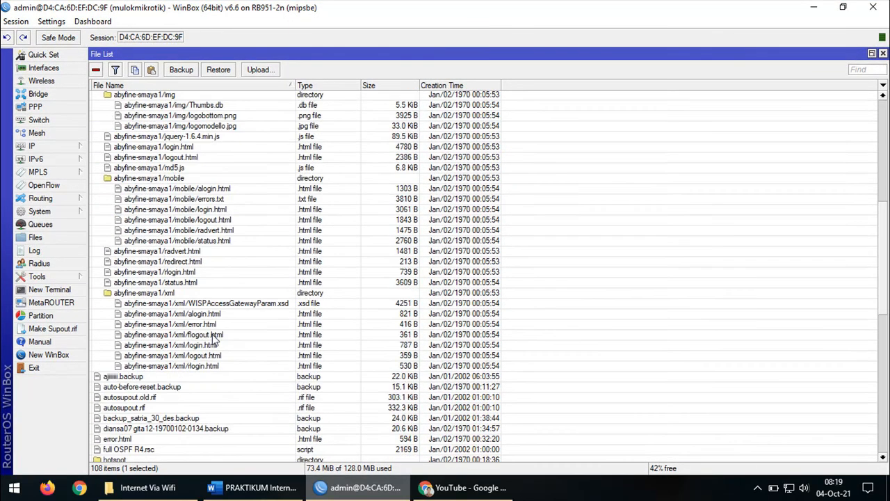
scroll(187, 362, down, 5)
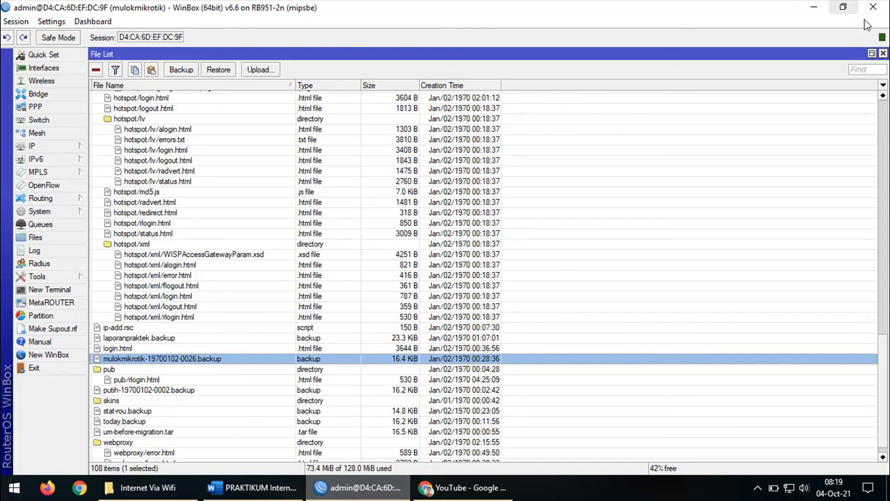
Close the File List and highlight 'shutdown' in the Word worksheet's section D heading
click(883, 53)
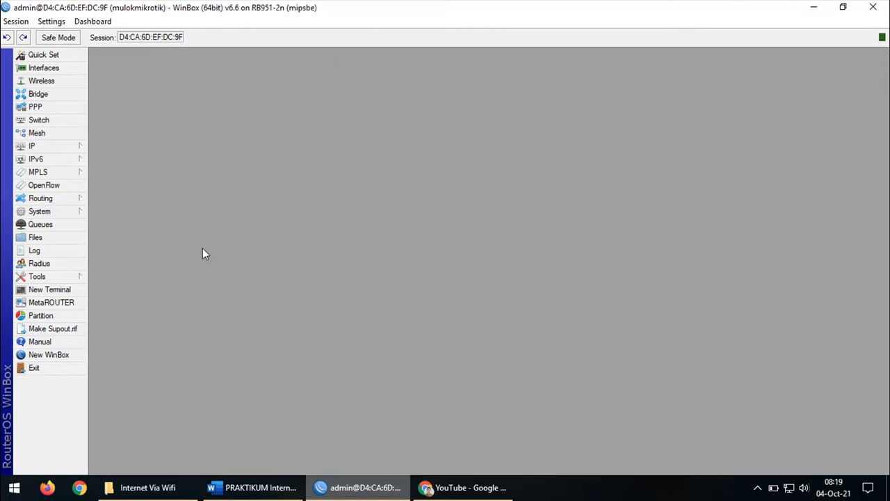
click(286, 487)
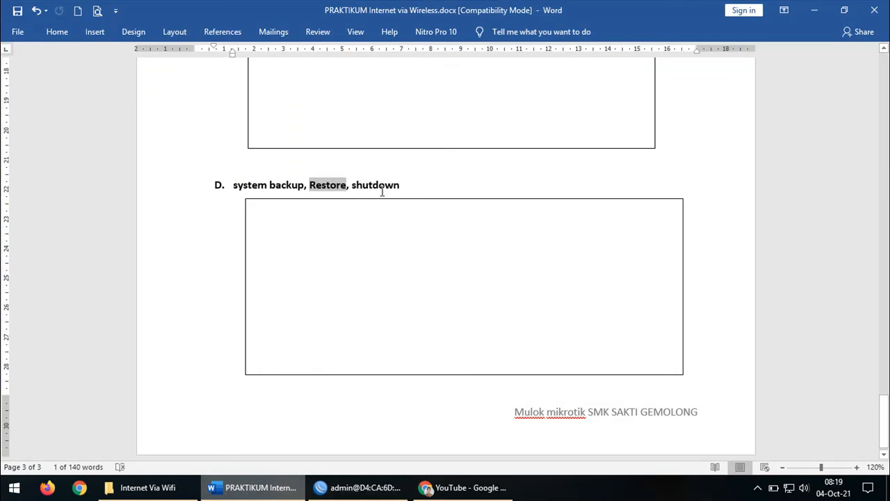
click(380, 183)
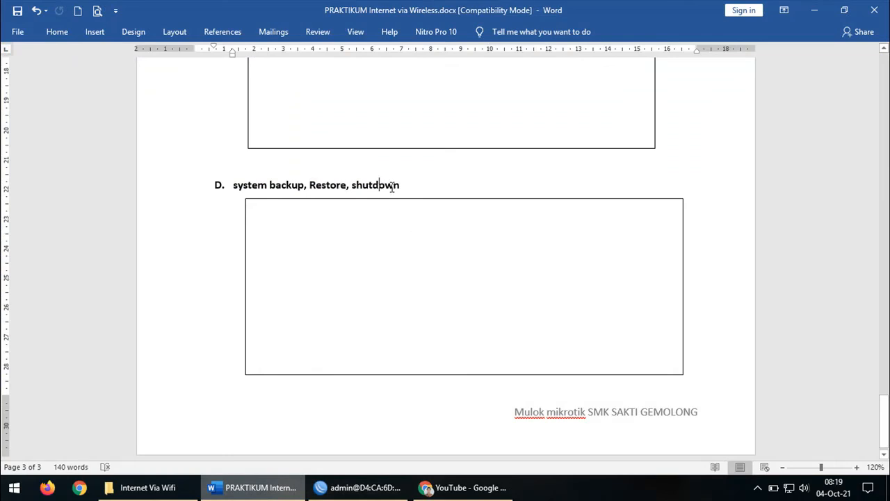
drag(405, 187, 352, 186)
Shut down the RB951 from System > Shutdown and dismiss the reconnect prompt
click(369, 487)
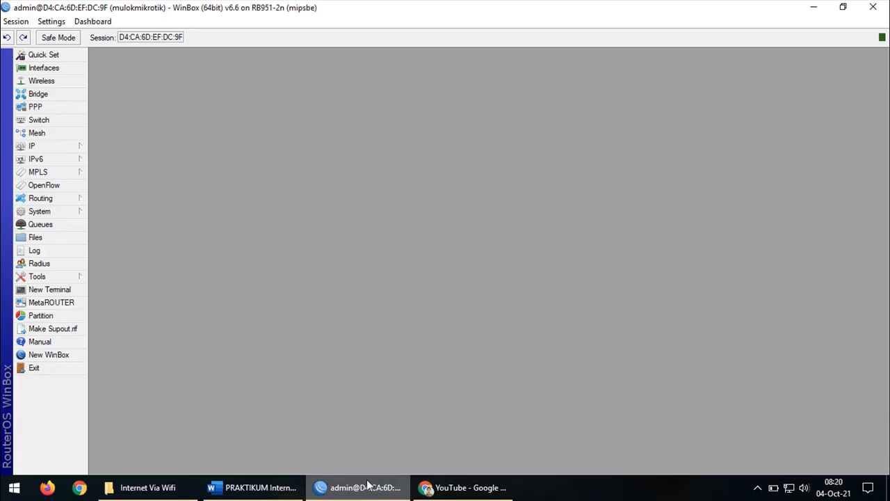
click(82, 212)
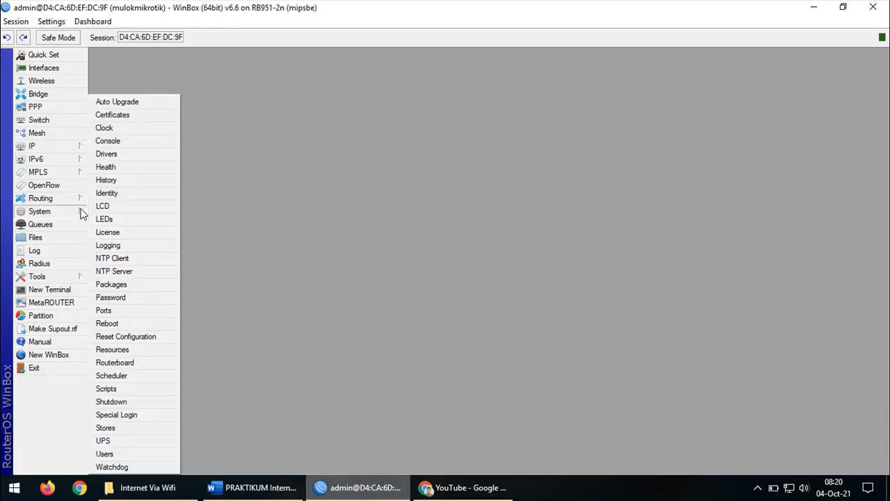
click(113, 402)
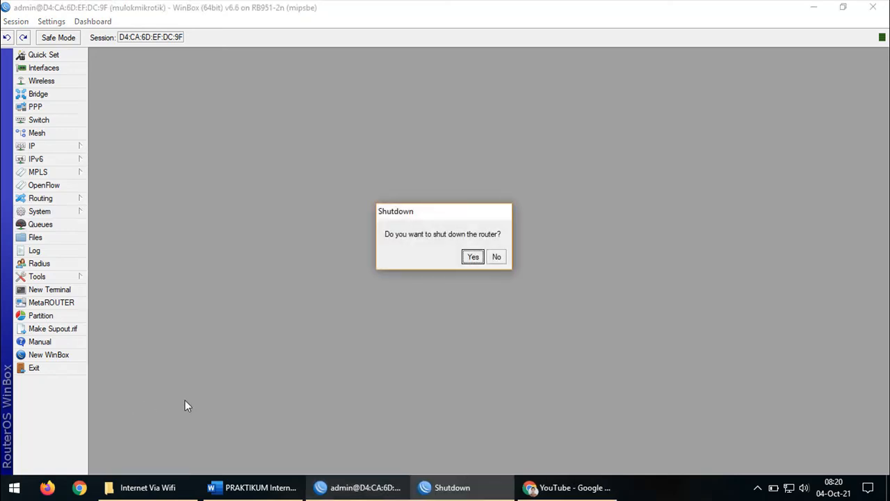
click(475, 257)
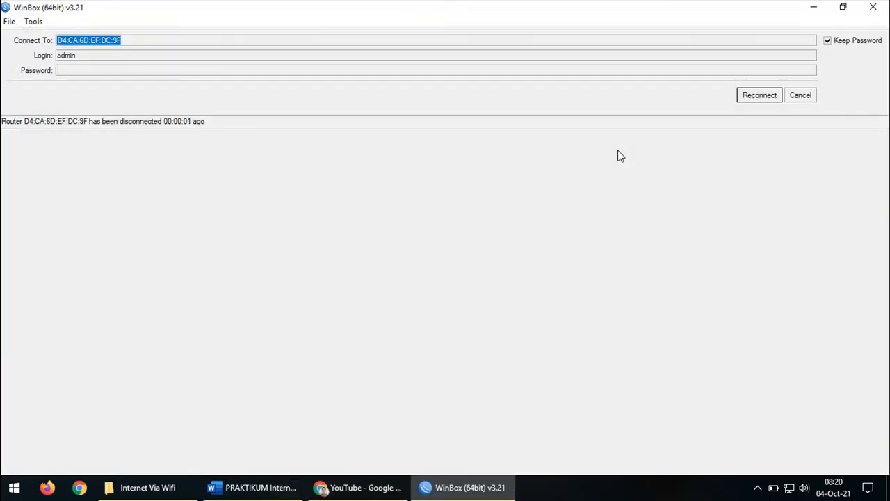
click(800, 97)
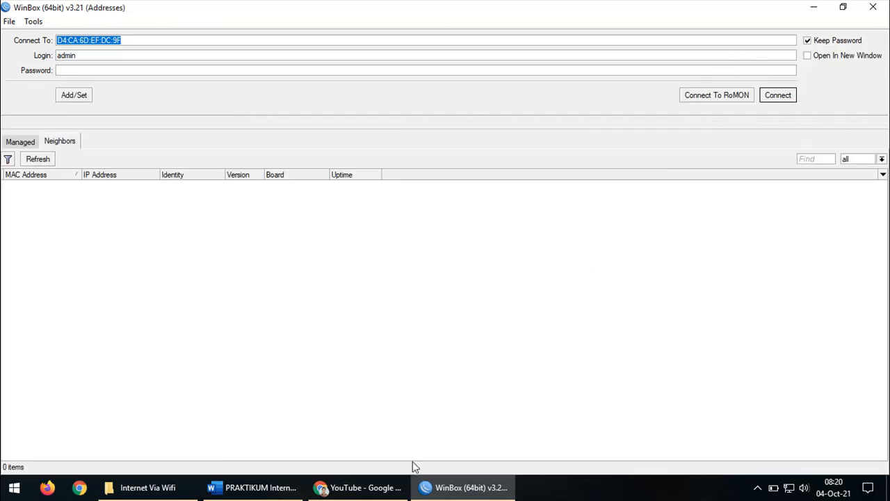
Bring the Word lab worksheet forward and scroll to page 1 with the PRAKTIKUM title and topology
click(272, 489)
scroll(682, 308, up, 3)
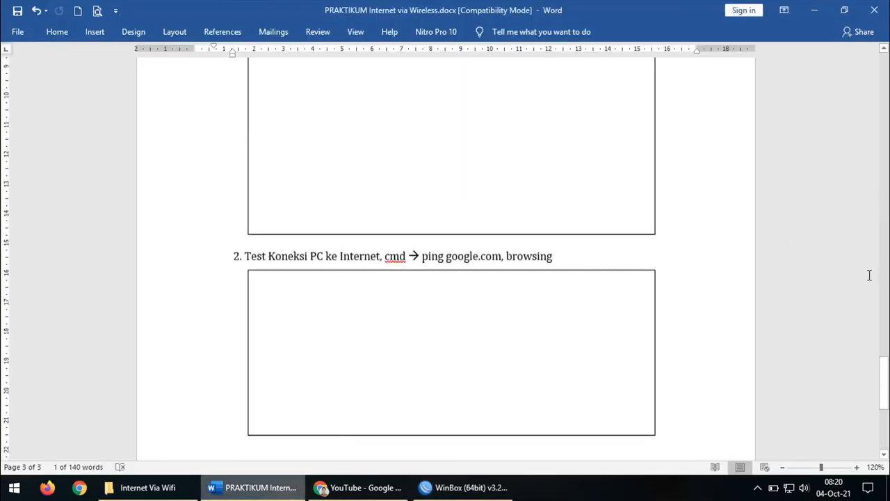
scroll(875, 406, down, 2)
drag(882, 409, 884, 58)
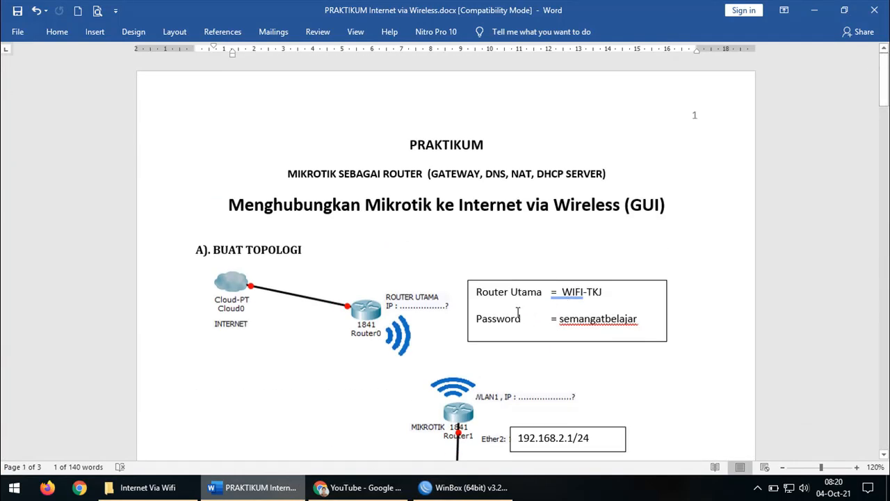